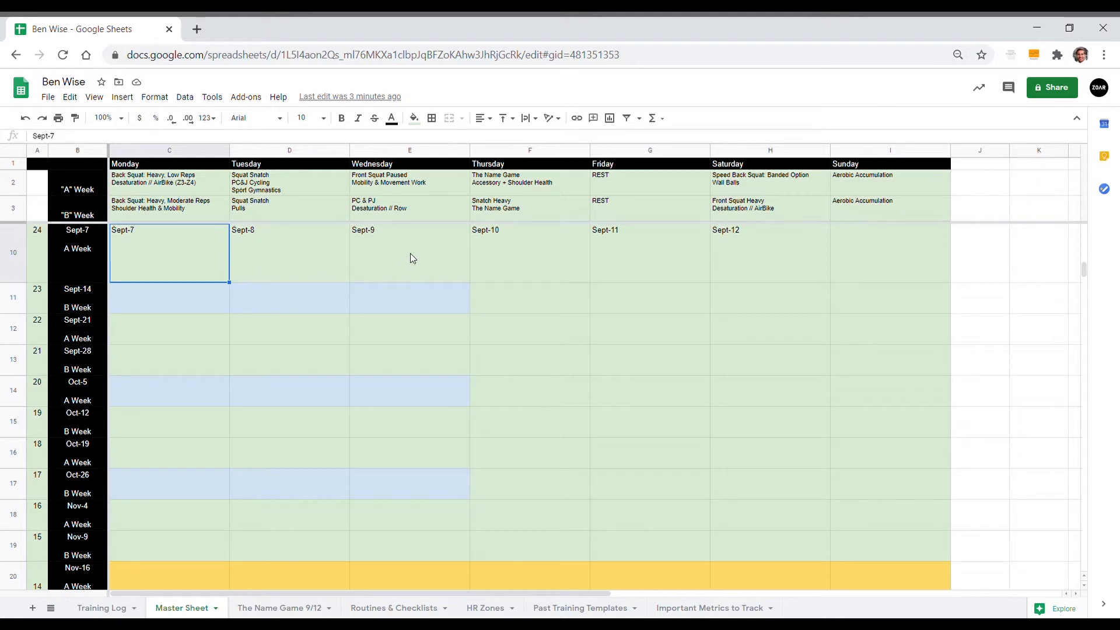
Step: Review Monday's A-week and B-week templates and the previous week's sessions before writing the Sept-7 week
{"action": "double_click", "coordinate": [182, 260]}
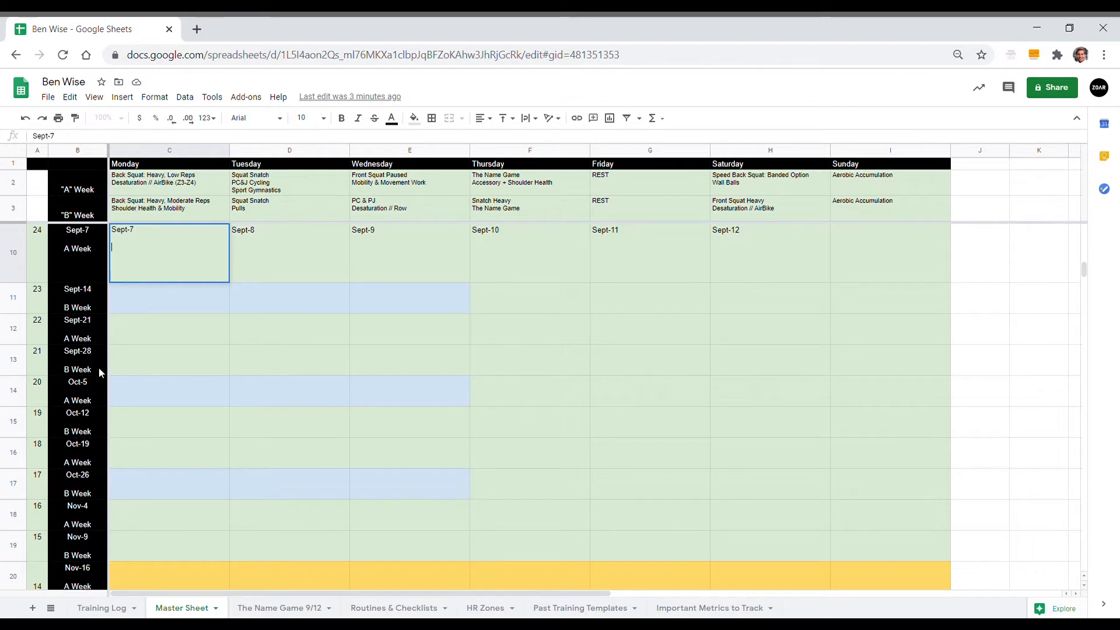
{"action": "left_click", "coordinate": [146, 182]}
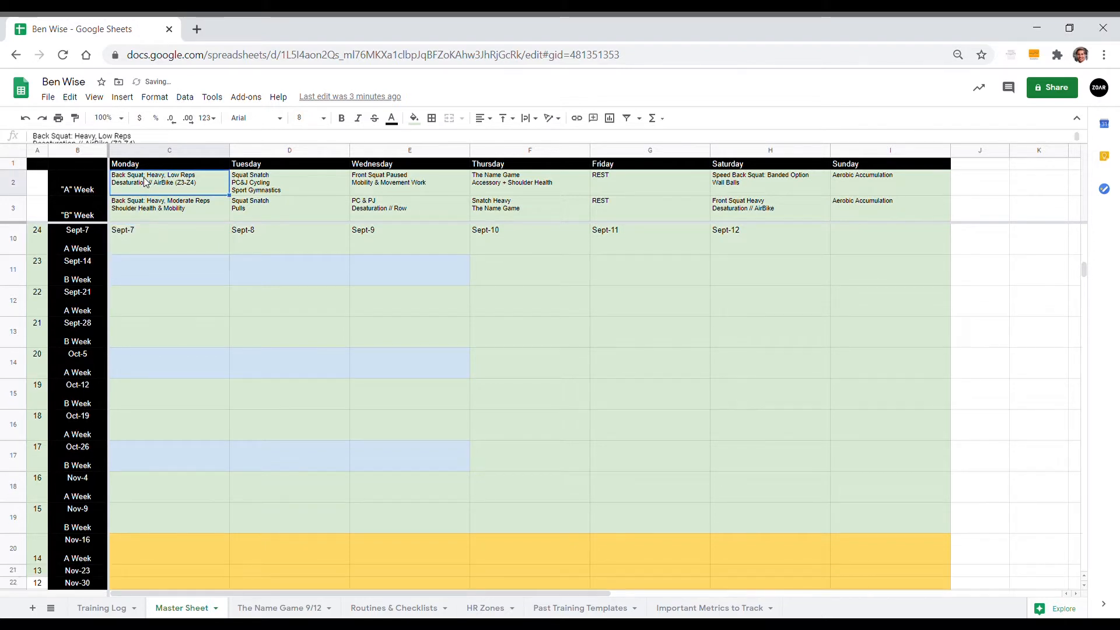
{"action": "left_click", "coordinate": [159, 211]}
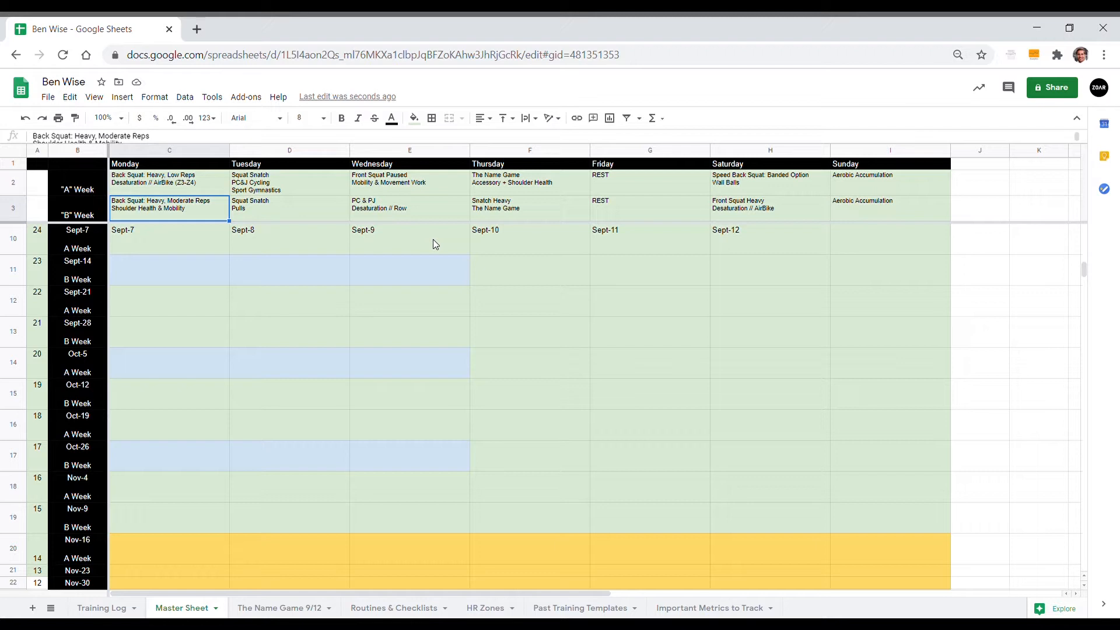
{"action": "double_click", "coordinate": [166, 241]}
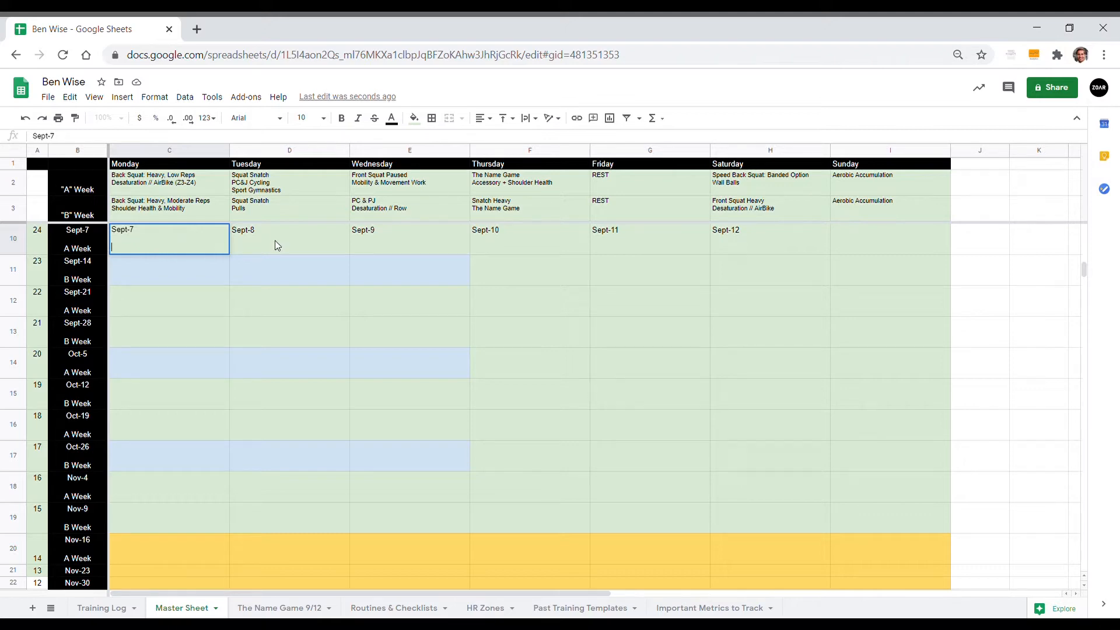
{"action": "left_click", "coordinate": [286, 251]}
{"action": "scroll", "coordinate": [286, 251], "scroll_direction": "up", "scroll_amount": 1}
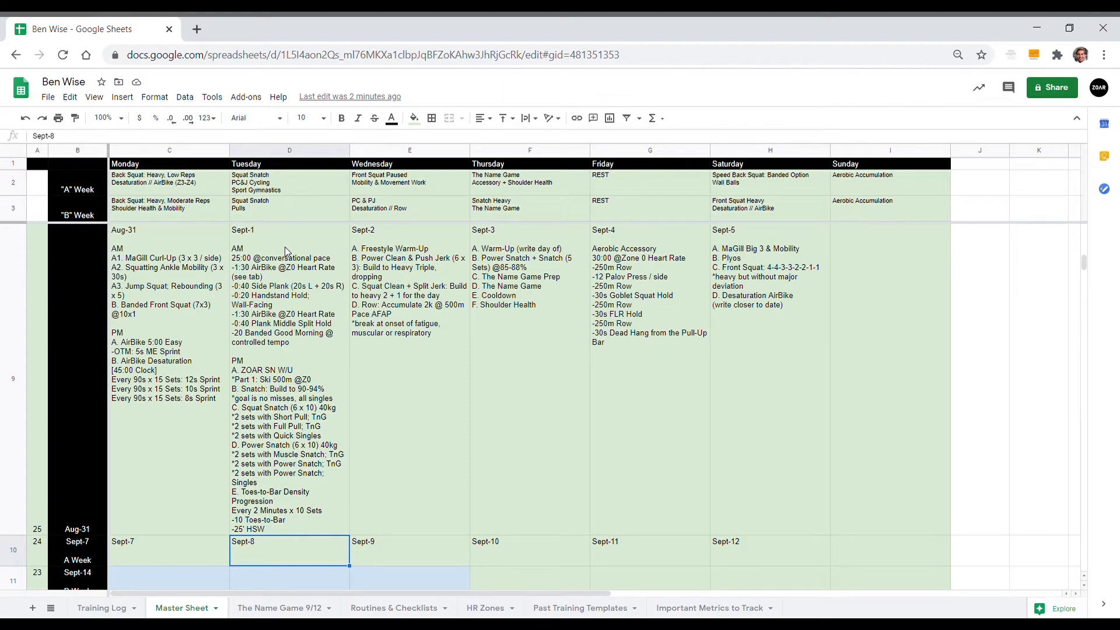
{"action": "scroll", "coordinate": [286, 250], "scroll_direction": "down", "scroll_amount": 1}
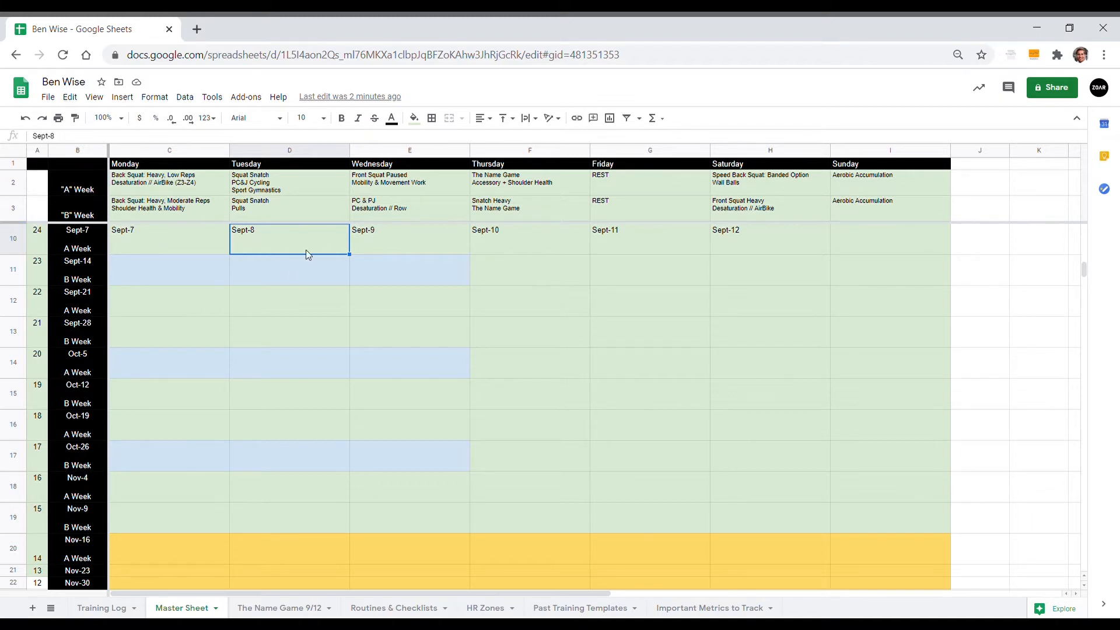
Step: Start the Sept-7 workout below the date with the line "A1. 2-Way Banded Side Step (3 x 30s)"
{"action": "double_click", "coordinate": [193, 247]}
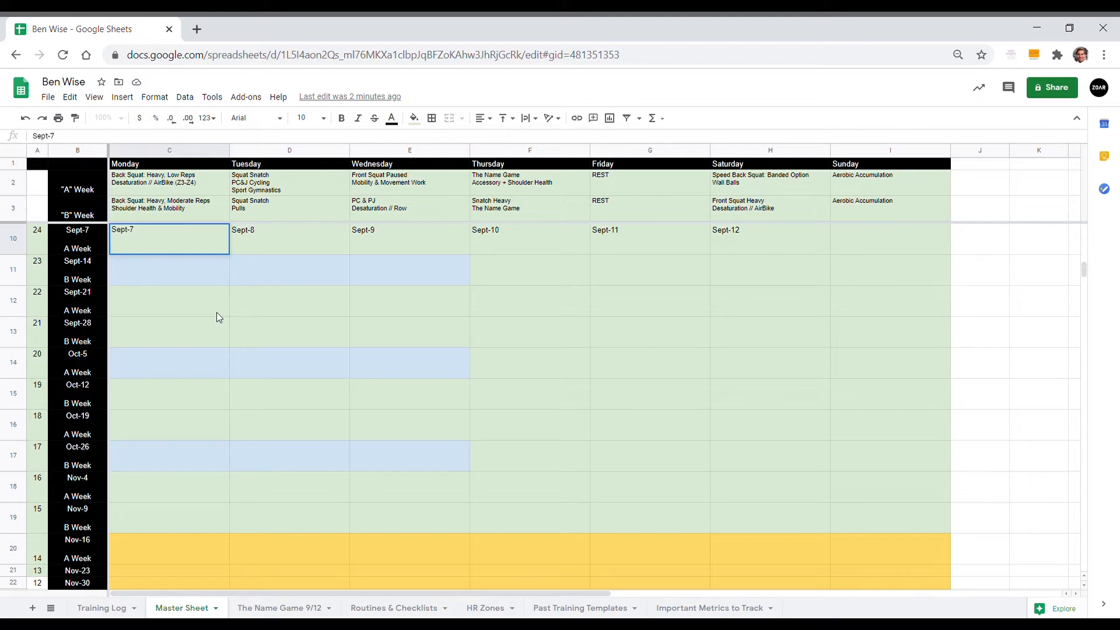
{"action": "type", "text": "A1. B"}
{"action": "key", "text": "BackSpace"}
{"action": "type", "text": "2-Way Banded Side Step (3 x 30s)"}
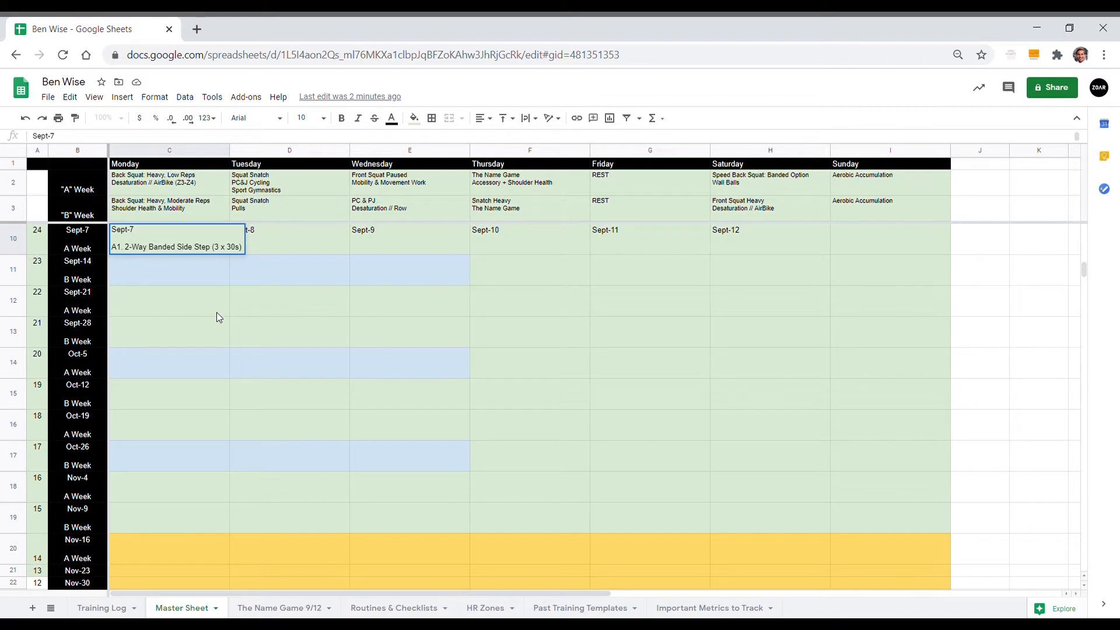
Step: Add the line "A2. Rig-Support Air Squat Hold (3 x 30s)" to the Sept-7 workout
{"action": "key", "text": "ctrl+Return"}
{"action": "type", "text": "A2."}
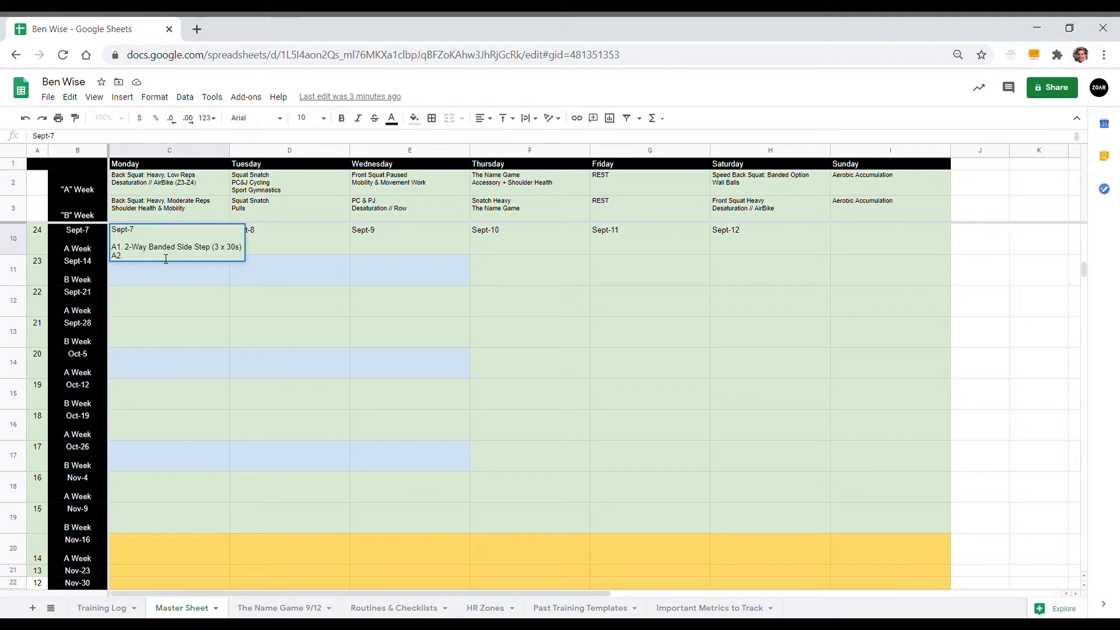
{"action": "type", "text": "Rig-Support Air Squat Hold (3 x 30s)"}
{"action": "key", "text": "alt+Return"}
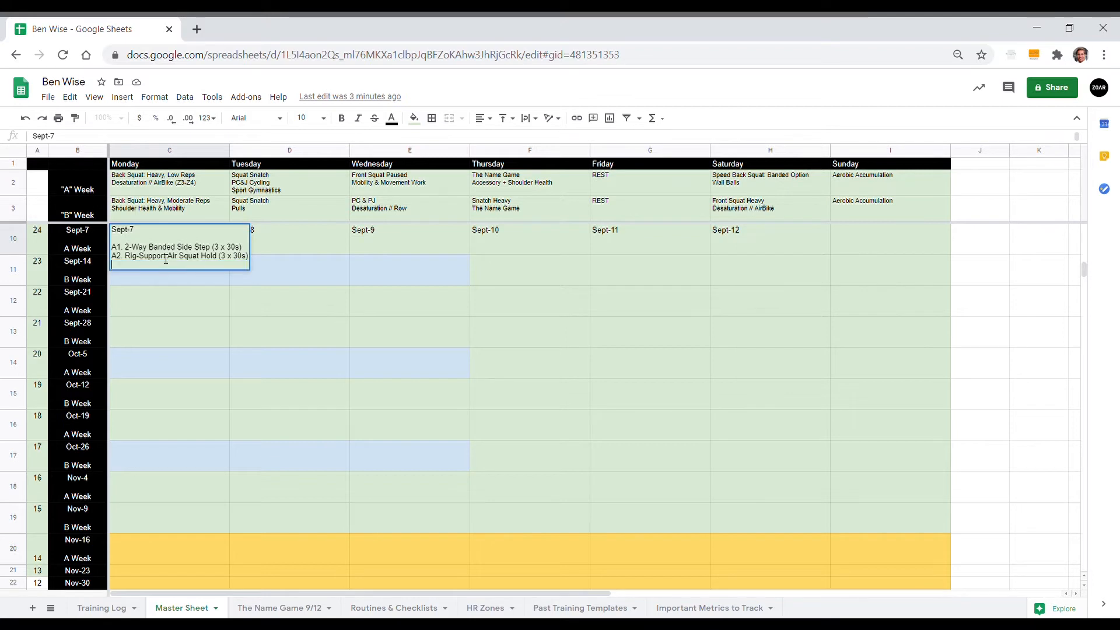
Step: Add the line "A3. 1:00 AirBike @ 50% of 10min Test Wattage (3 Sets)" to the Sept-7 workout
{"action": "type", "text": "A3."}
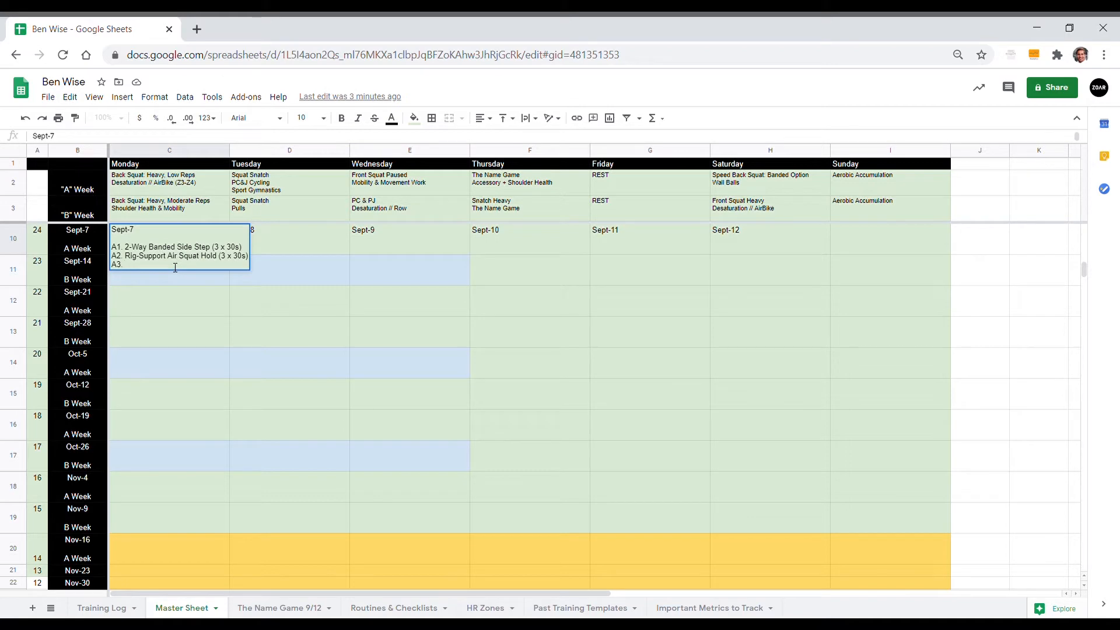
{"action": "type", "text": "A"}
{"action": "key", "text": "BackSpace"}
{"action": "type", "text": "1:00 AirBike @ 50% of 10min Test Wattage"}
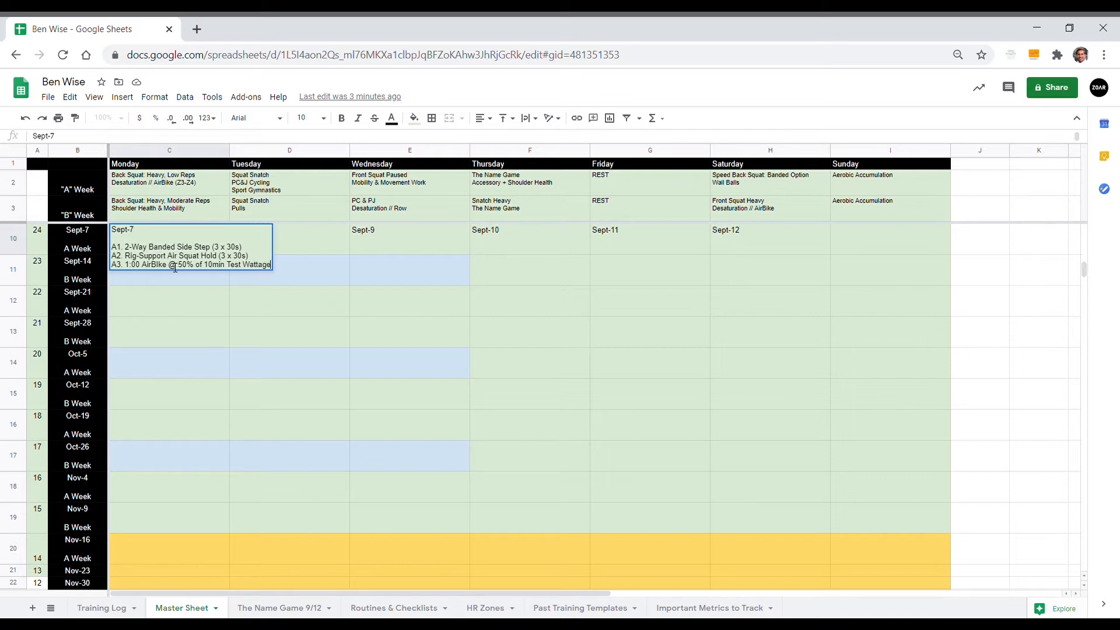
{"action": "key", "text": "alt+Return"}
{"action": "type", "text": "B."}
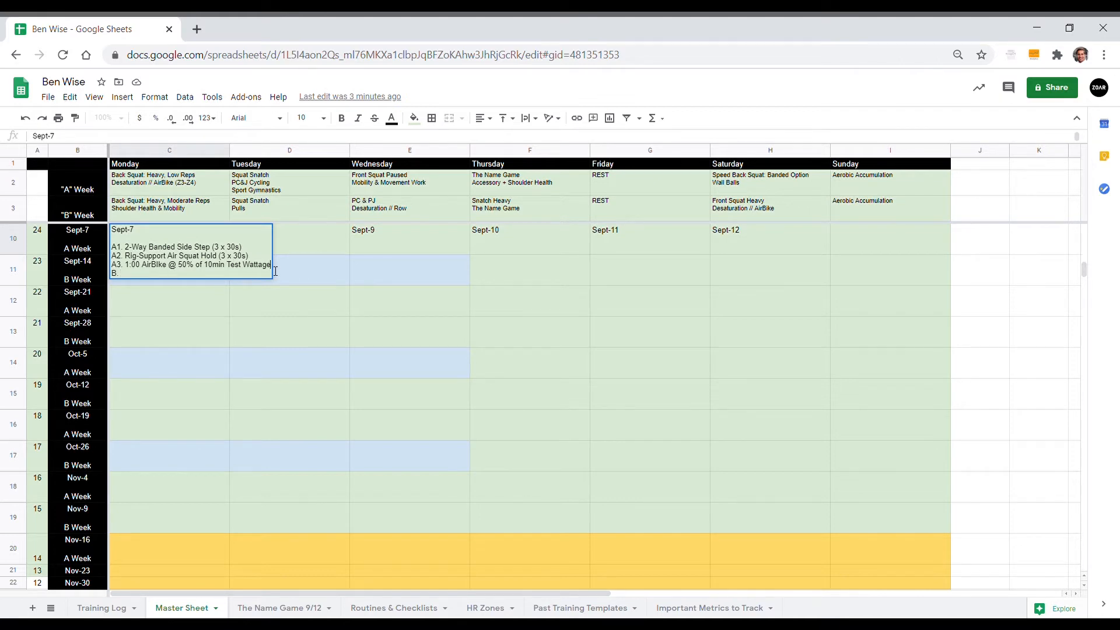
{"action": "type", "text": "("}
{"action": "type", "text": "3 Sets)"}
Step: Add the line "B1. Hip Flow (x4 each way; 2 sets)" to the Sept-7 workout
{"action": "type", "text": "Hip Flow 1x3"}
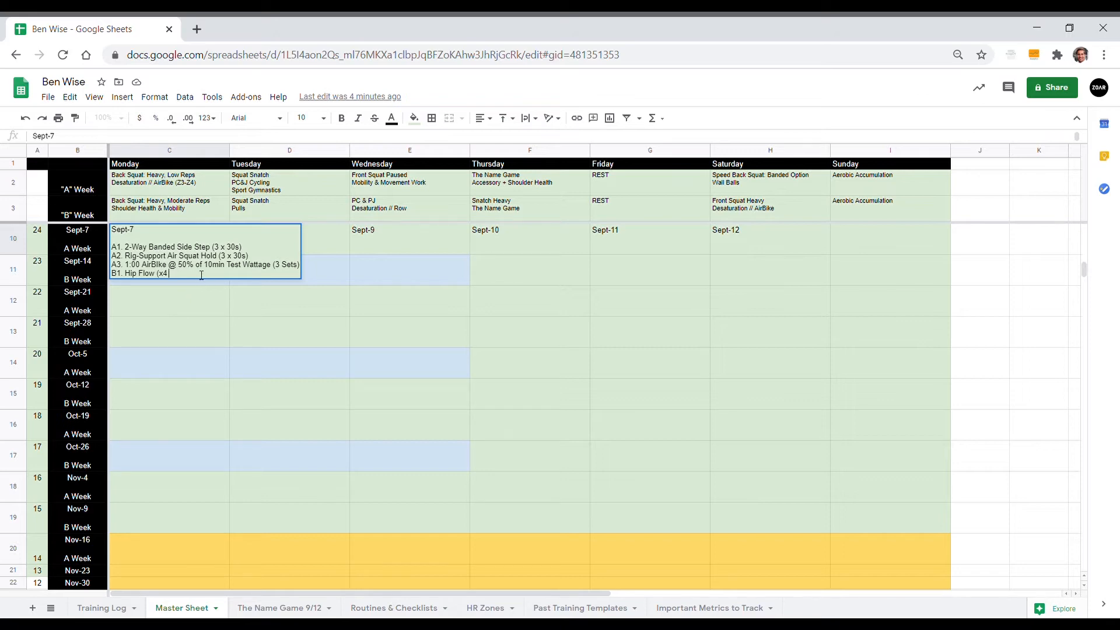
{"action": "type", "text": "each way; 2 sets)"}
{"action": "key", "text": "alt+Return"}
Step: Add the line "B2. Trunk Stiffness Routine (2 x 3 / way)" and save the Sept-7 entry
{"action": "type", "text": "B2"}
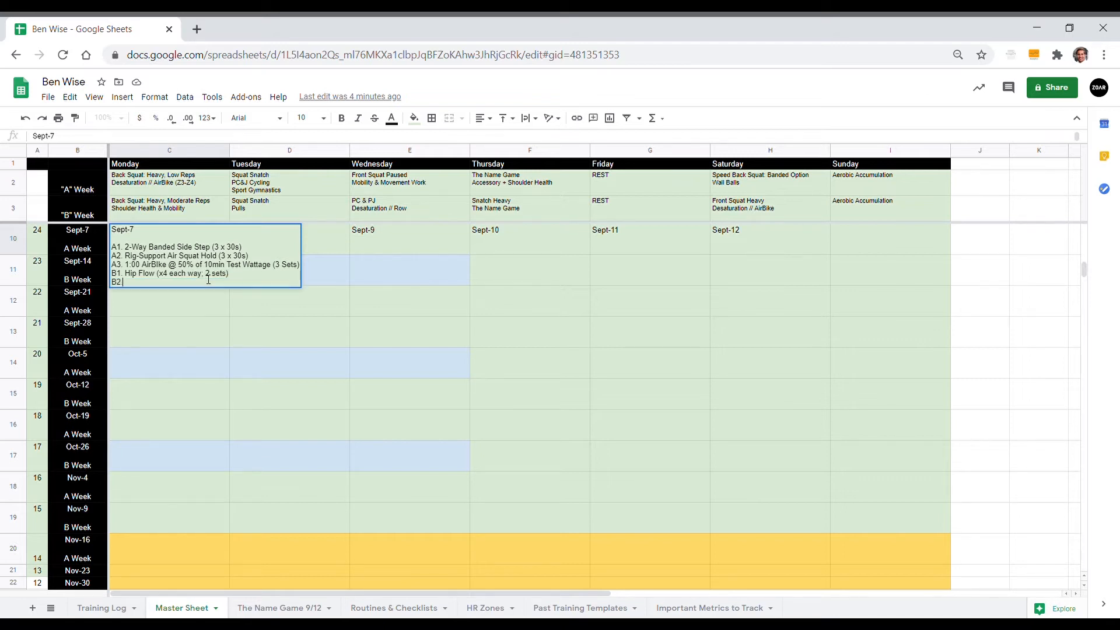
{"action": "type", "text": ". Trunk Stiffness Routine (3 x 3"}
{"action": "key", "text": "BackSpace"}
{"action": "key", "text": "BackSpace"}
{"action": "key", "text": "BackSpace"}
{"action": "type", "text": "2 x 3 / way"}
{"action": "left_click", "coordinate": [253, 320]}
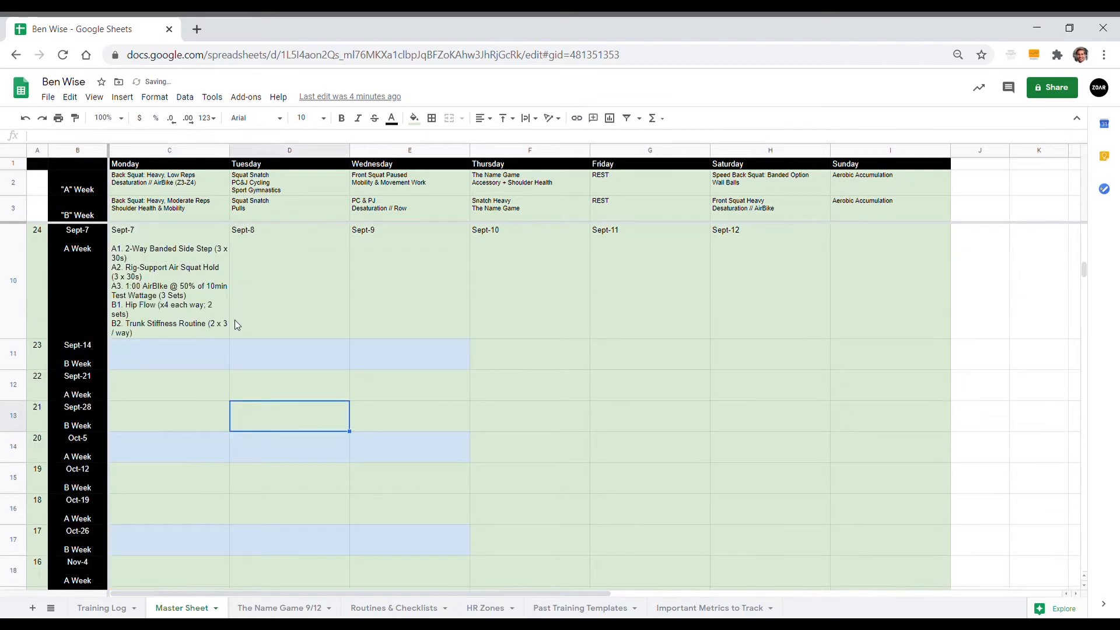
Step: Check the Trunk Stiffness Routine on the Routines & Checklists sheet, glance at the Training Log and return to the Master Sheet
{"action": "left_click", "coordinate": [368, 610]}
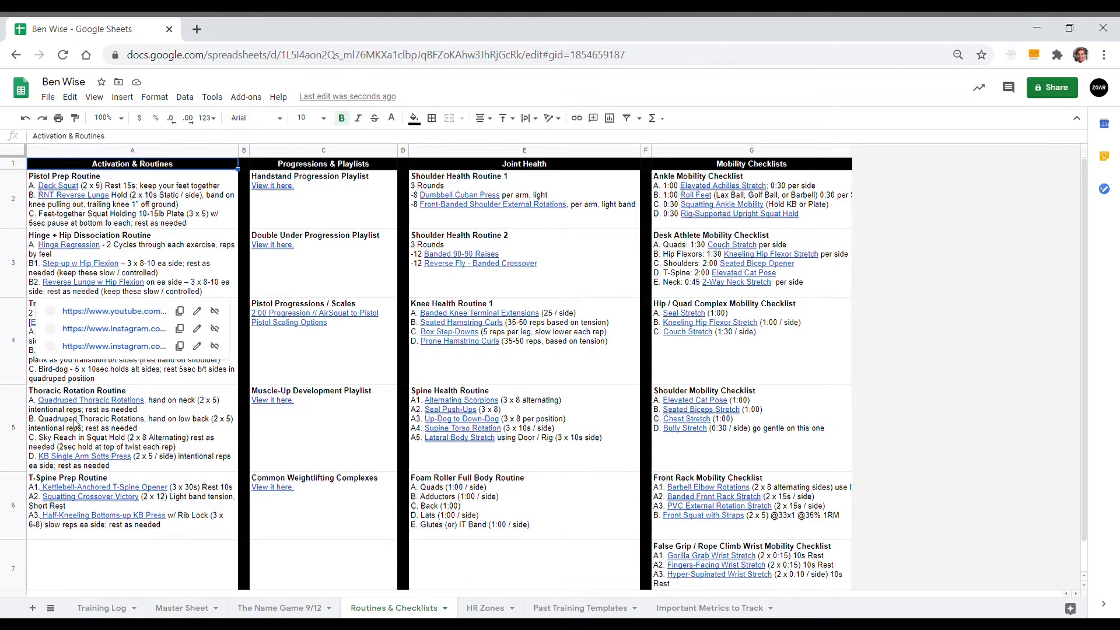
{"action": "left_click", "coordinate": [190, 376]}
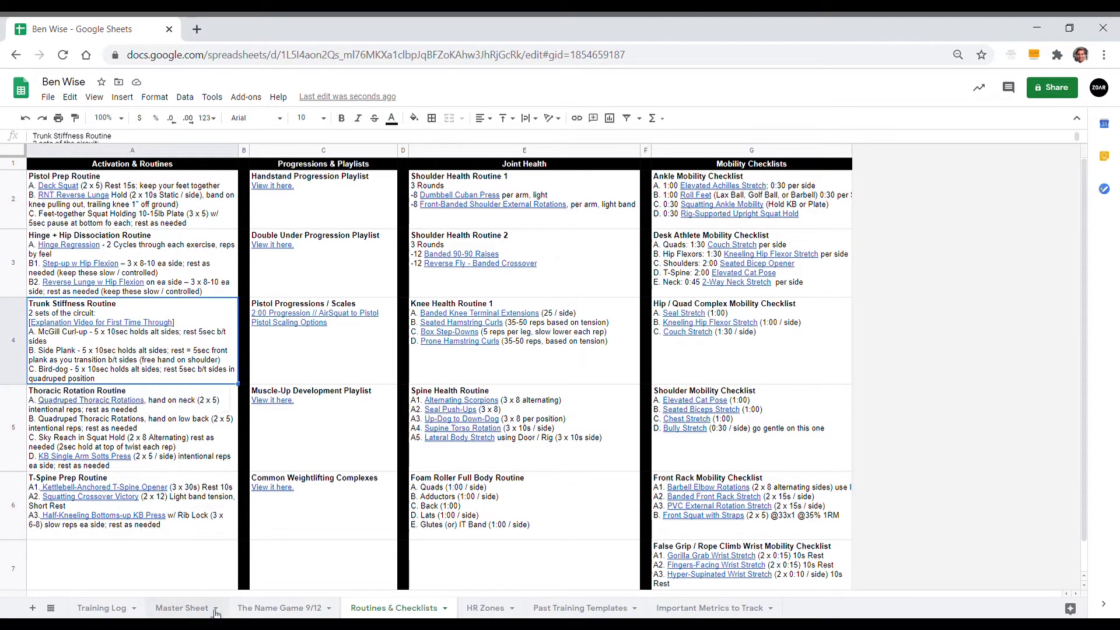
{"action": "left_click", "coordinate": [99, 611]}
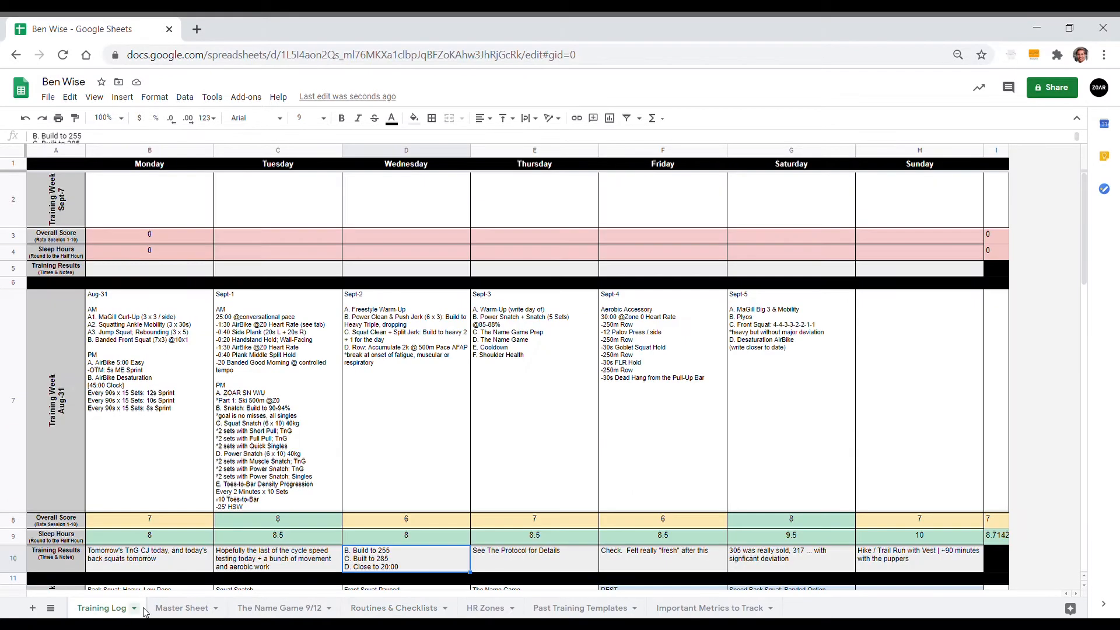
{"action": "left_click", "coordinate": [175, 609]}
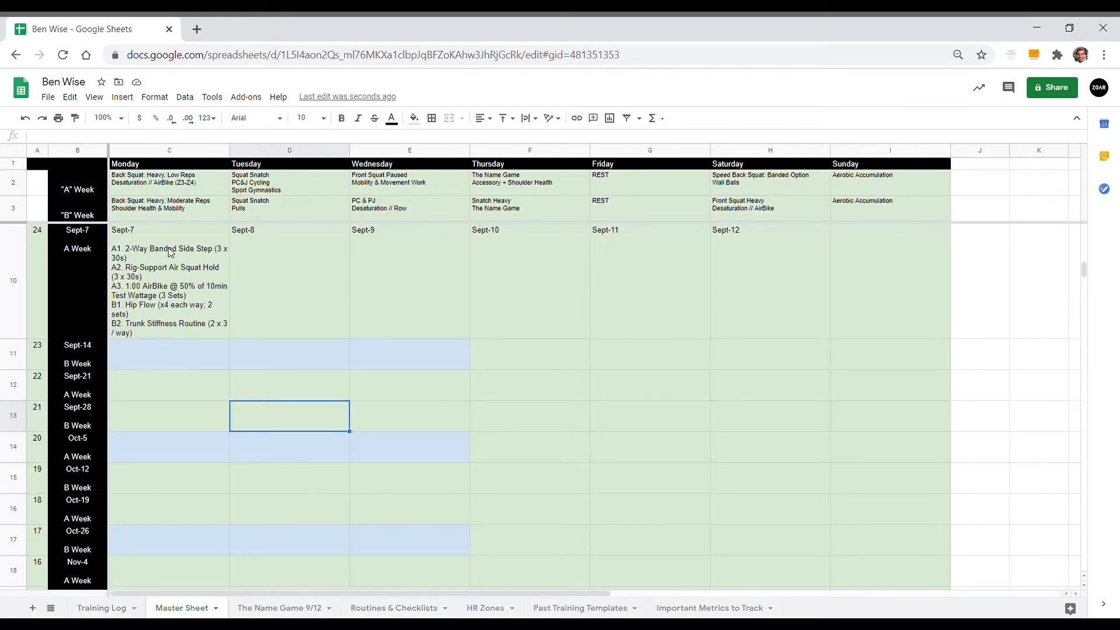
Step: Add the line "C. Back Squat; Build to heavy double for the day" to the Sept-7 workout
{"action": "double_click", "coordinate": [162, 270]}
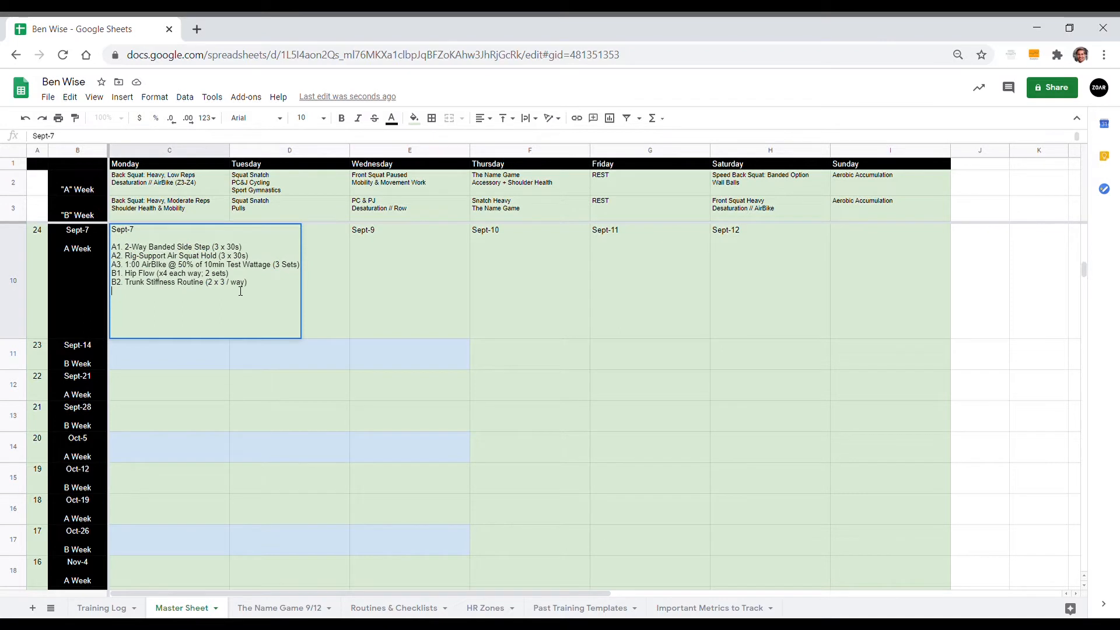
{"action": "key", "text": "ctrl+Return"}
{"action": "type", "text": "C. Back Squat"}
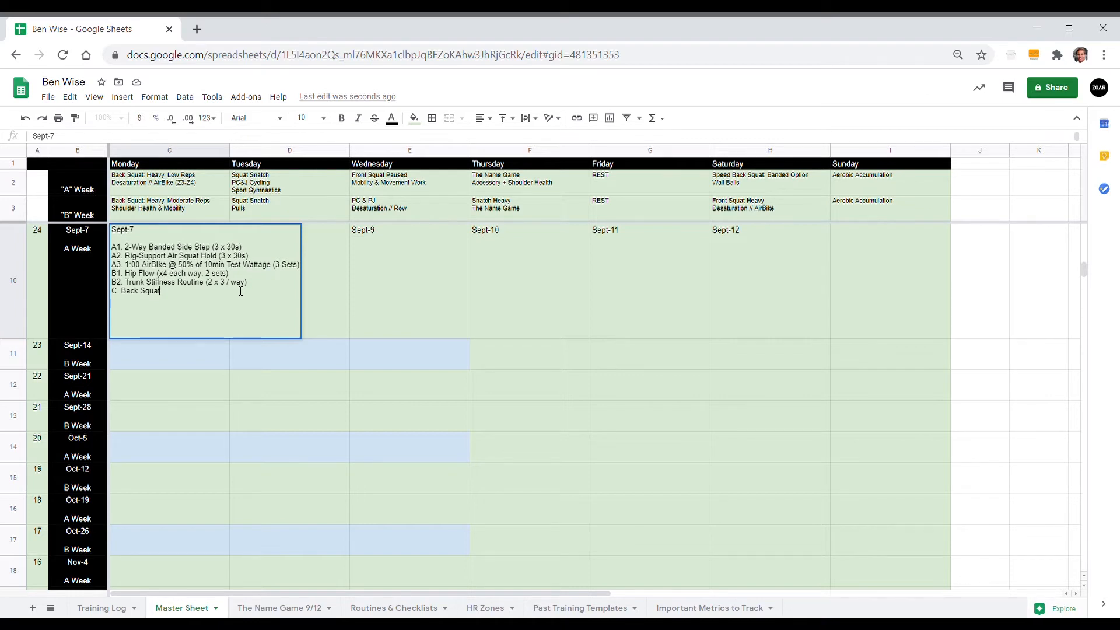
{"action": "type", "text": "; Build to"}
{"action": "type", "text": " heavy double to"}
{"action": "type", "text": "r the day"}
{"action": "type", "text": "1"}
{"action": "type", "text": "prevent"}
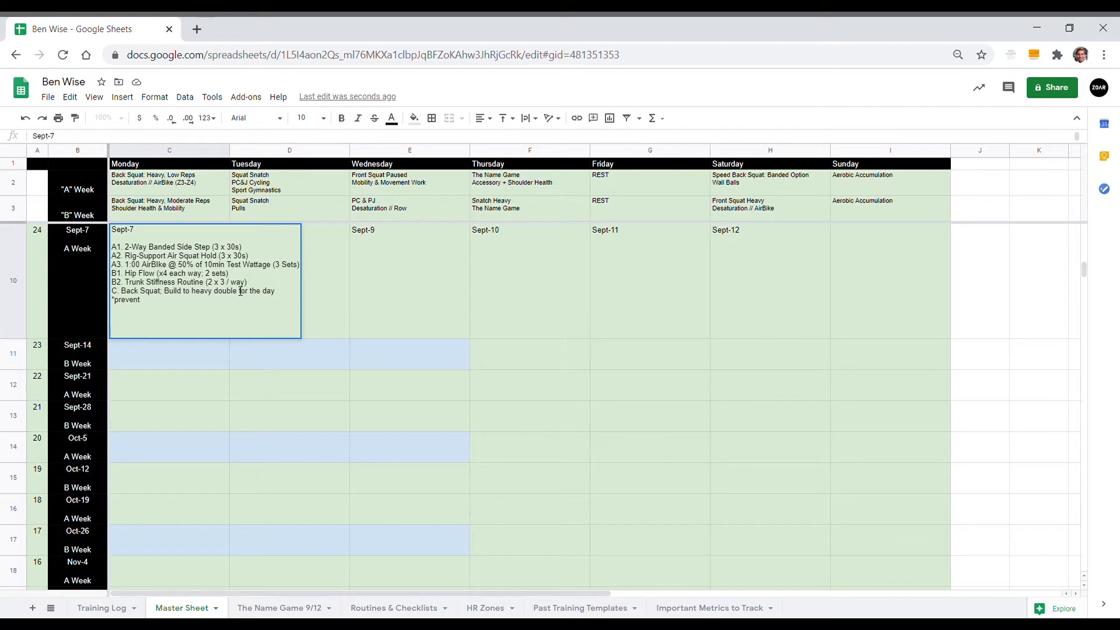
Step: Add the note "*stop if knee caving, or spinal flexion" under the Sept-7 back squat line
{"action": "type", "text": "knee caving,"}
{"action": "key", "text": "BackSpace"}
{"action": "key", "text": "BackSpace"}
{"action": "key", "text": "BackSpace"}
{"action": "key", "text": "BackSpace"}
{"action": "key", "text": "BackSpace"}
{"action": "key", "text": "BackSpace"}
{"action": "key", "text": "BackSpace"}
{"action": "key", "text": "BackSpace"}
{"action": "key", "text": "BackSpace"}
{"action": "key", "text": "BackSpace"}
{"action": "type", "text": "*stop if k"}
{"action": "key", "text": "BackSpace"}
{"action": "type", "text": "or spinal"}
{"action": "type", "text": " flexion "}
{"action": "type", "text": "D."}
Step: Begin section D and add the note "*record & send to me, note heaviest make" above it
{"action": "key", "text": "alt+Return"}
{"action": "type", "text": "*record & sen"}
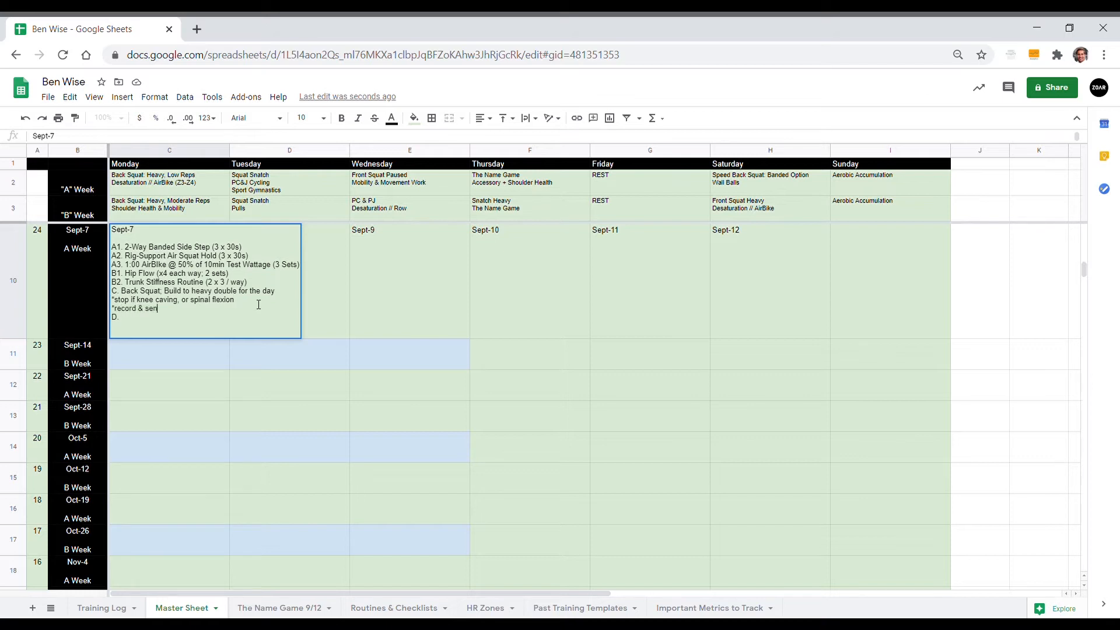
{"action": "type", "text": "d to me, note heaviest make"}
{"action": "key", "text": "BackSpace"}
{"action": "key", "text": "BackSpace"}
{"action": "type", "text": ">"}
Step: Check the Z3 and Z4 heart rate limits on the HR Zones sheet
{"action": "left_click", "coordinate": [493, 602]}
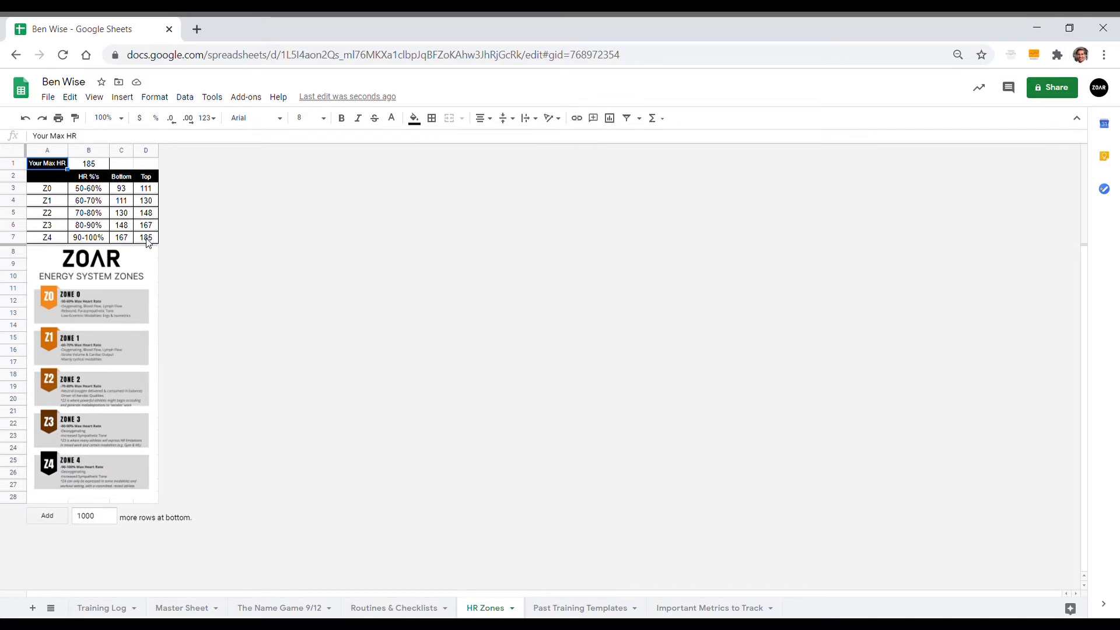
{"action": "left_click", "coordinate": [119, 229]}
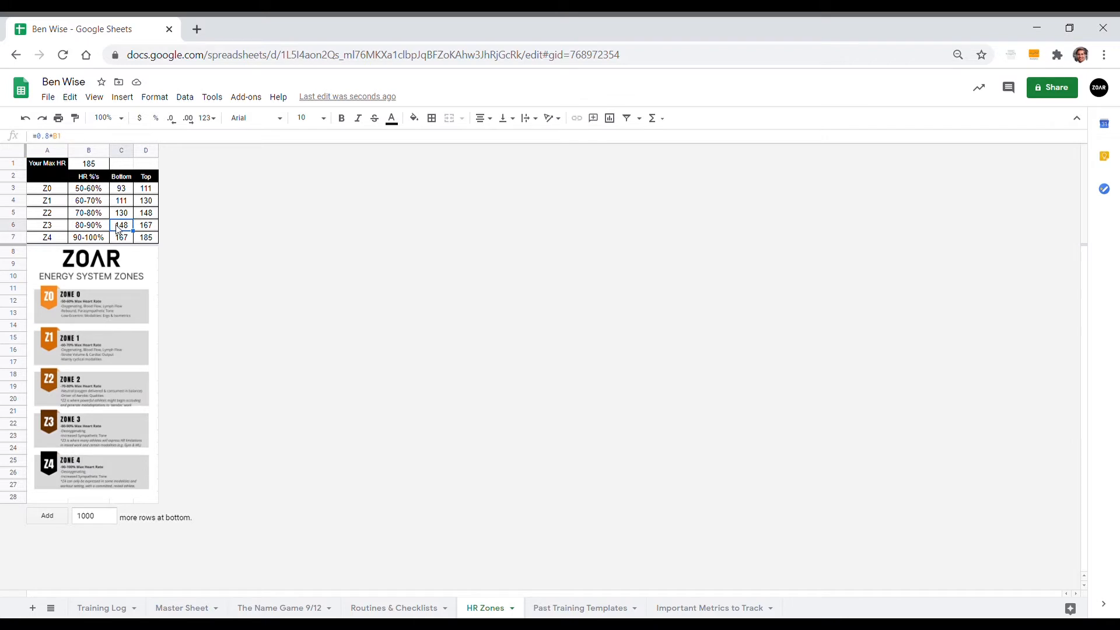
{"action": "left_click", "coordinate": [146, 241]}
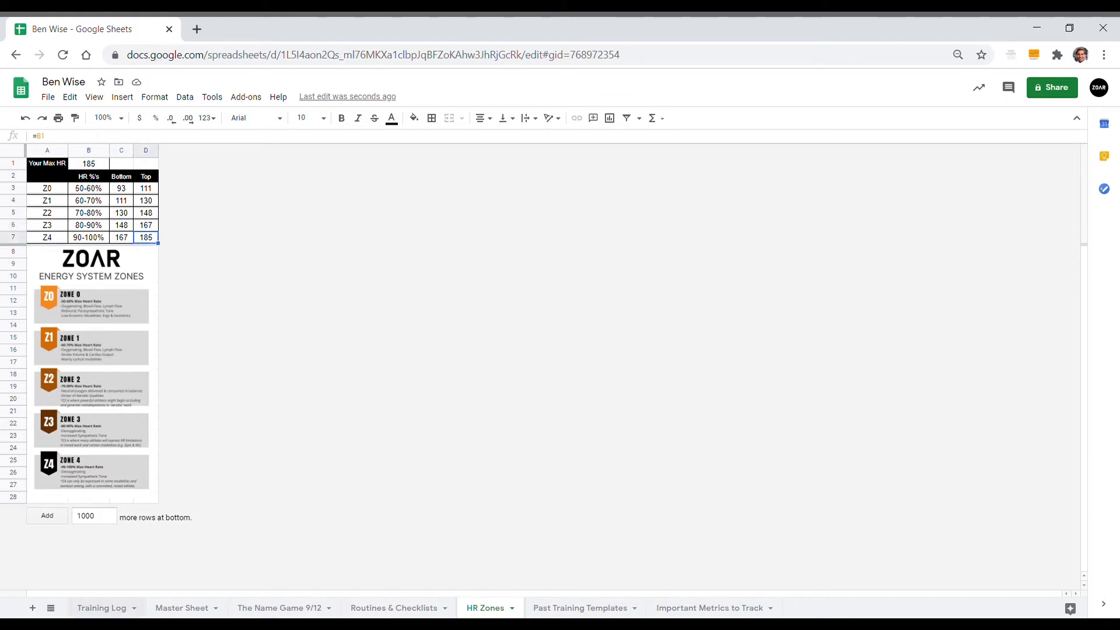
Step: Return to the Master Sheet and complete the Sept-7 section heading "D. Desaturation AirBike"
{"action": "left_click", "coordinate": [166, 608]}
{"action": "double_click", "coordinate": [168, 324]}
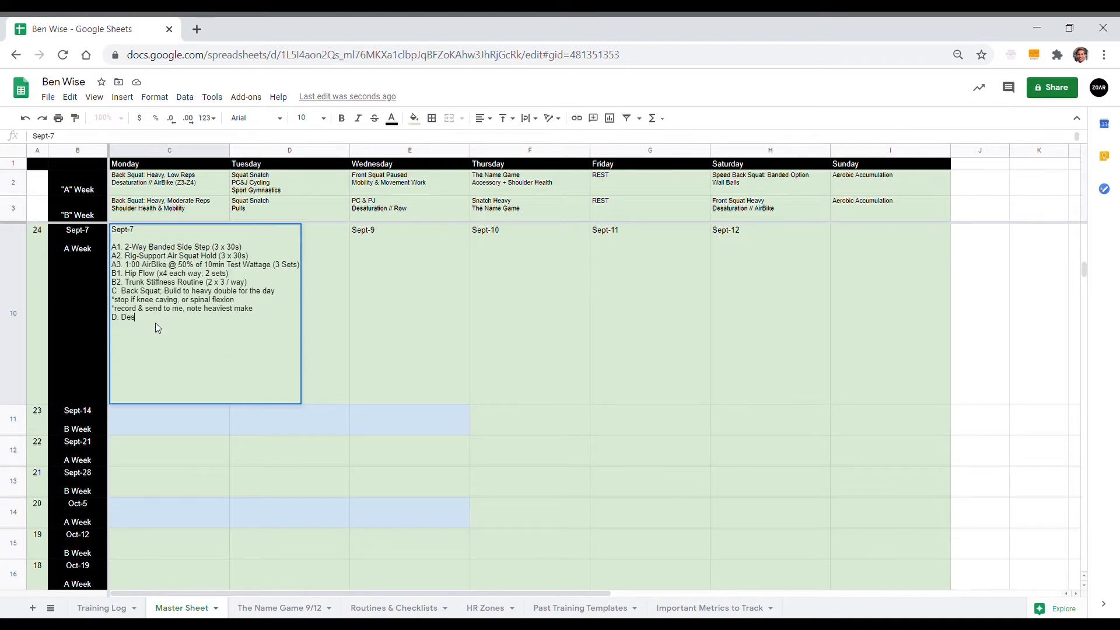
{"action": "type", "text": "ion"}
Step: Add the interval line "Every 90s x 10 Reps (15:00)" under Desaturation AirBike
{"action": "type", "text": "E"}
{"action": "type", "text": "very 90s"}
{"action": "type", "text": " x"}
{"action": "type", "text": " 20 Re"}
{"action": "type", "text": "ps"}
{"action": "key", "text": "BackSpace"}
{"action": "key", "text": "BackSpace"}
{"action": "key", "text": "BackSpace"}
{"action": "key", "text": "BackSpace"}
{"action": "key", "text": "BackSpace"}
{"action": "key", "text": "BackSpace"}
{"action": "key", "text": "BackSpace"}
{"action": "type", "text": "15 Reps ("}
{"action": "key", "text": "BackSpace"}
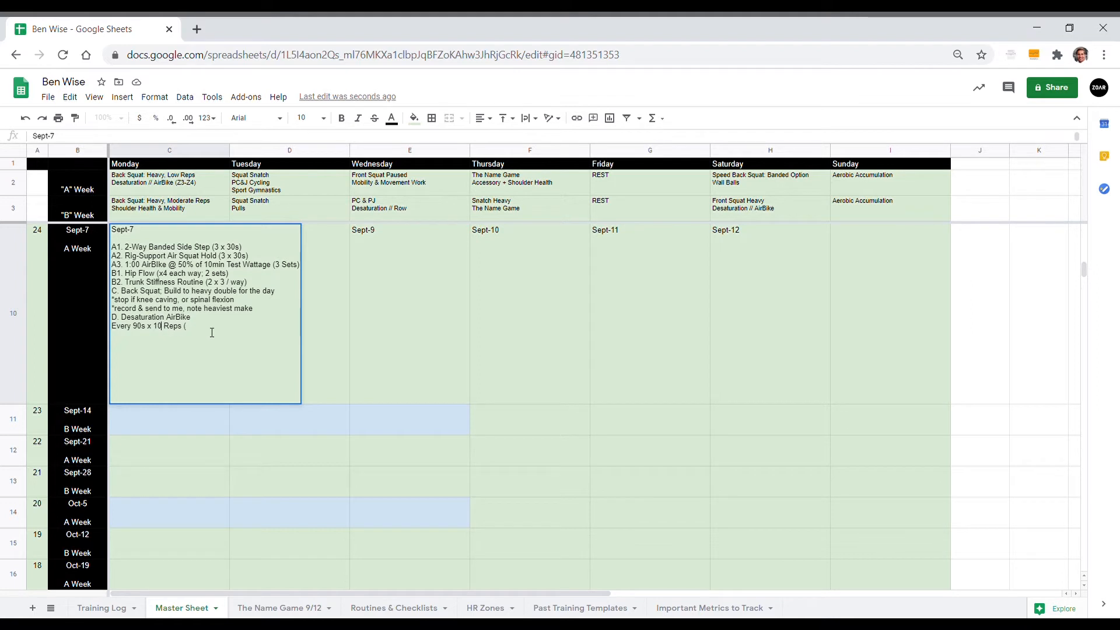
{"action": "type", "text": "15:00)"}
{"action": "type", "text": "+"}
{"action": "type", "text": "Rest"}
{"action": "type", "text": " 4:00 m"}
Step: Add the note "*Rest 4:00 & Repeat @ 12s each" below the 90s interval line
{"action": "key", "text": "BackSpace"}
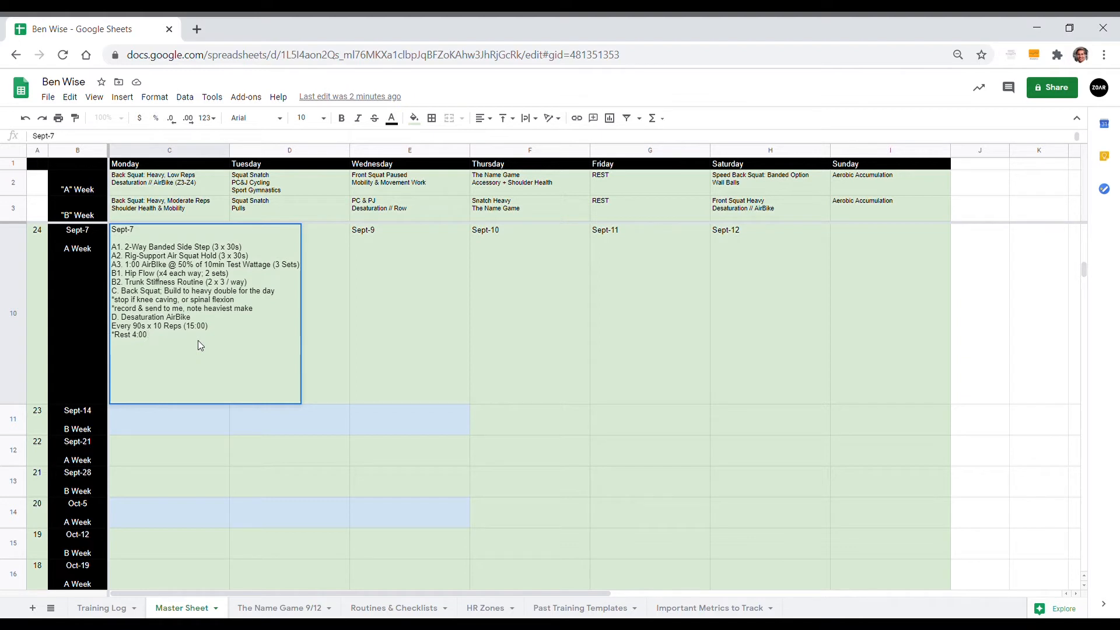
{"action": "type", "text": "& Repeat @ 12s each"}
Step: Insert the line "-15s ME Sprint" between the 90s interval line and the rest note
{"action": "key", "text": "alt+Return"}
{"action": "type", "text": "-15s ME Sprint"}
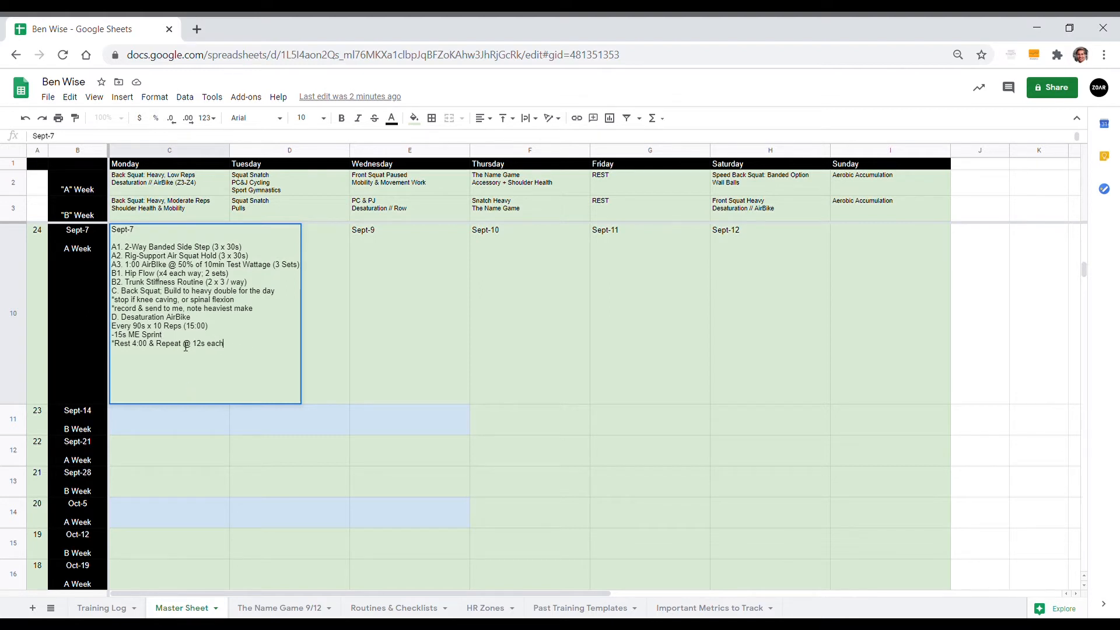
Step: Change "Reps" to "Sets" in the Sept-7 90s interval line
{"action": "key", "text": "BackSpace"}
{"action": "key", "text": "BackSpace"}
{"action": "key", "text": "BackSpace"}
{"action": "key", "text": "BackSpace"}
{"action": "type", "text": "Sets"}
Step: Add the line "E1. AirBike @ 40% of 10 min Wattage (4 x 1:00)" to the Sept-7 workout
{"action": "type", "text": "E."}
{"action": "type", "text": "each E1. "}
{"action": "type", "text": "AirBi"}
{"action": "type", "text": "ke @ 50%"}
{"action": "key", "text": "BackSpace"}
{"action": "key", "text": "BackSpace"}
{"action": "key", "text": "BackSpace"}
{"action": "type", "text": "40% of 10 minu"}
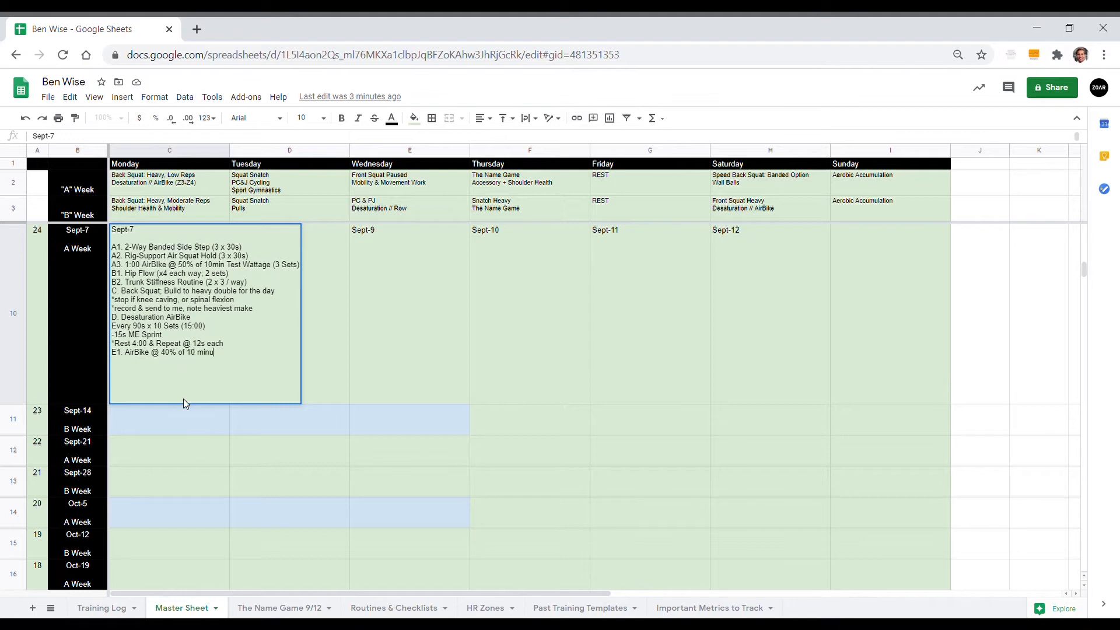
{"action": "key", "text": "BackSpace"}
{"action": "type", "text": "Wattage (4 x 1:00)"}
Step: Add the line "E2. Couch Stretch (4 x 0:45 / side)" to the Sept-7 workout
{"action": "key", "text": "alt+Return"}
{"action": "type", "text": "E2. Couch Stretch (4 x"}
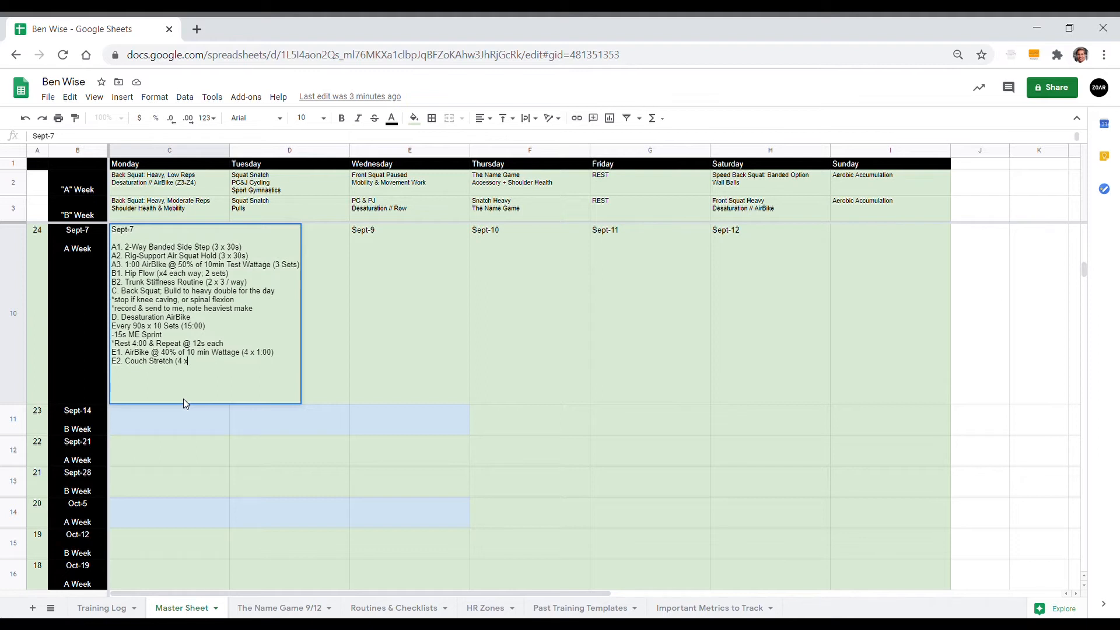
{"action": "type", "text": " 0:45 / side)"}
Step: Add the line "E3. Russian Baby Maker on the Wall (4 x 1:00)" and save the Sept-7 entry
{"action": "key", "text": "alt+Return"}
{"action": "type", "text": "E3."}
{"action": "type", "text": "Russian Baby Maker on the Wall ("}
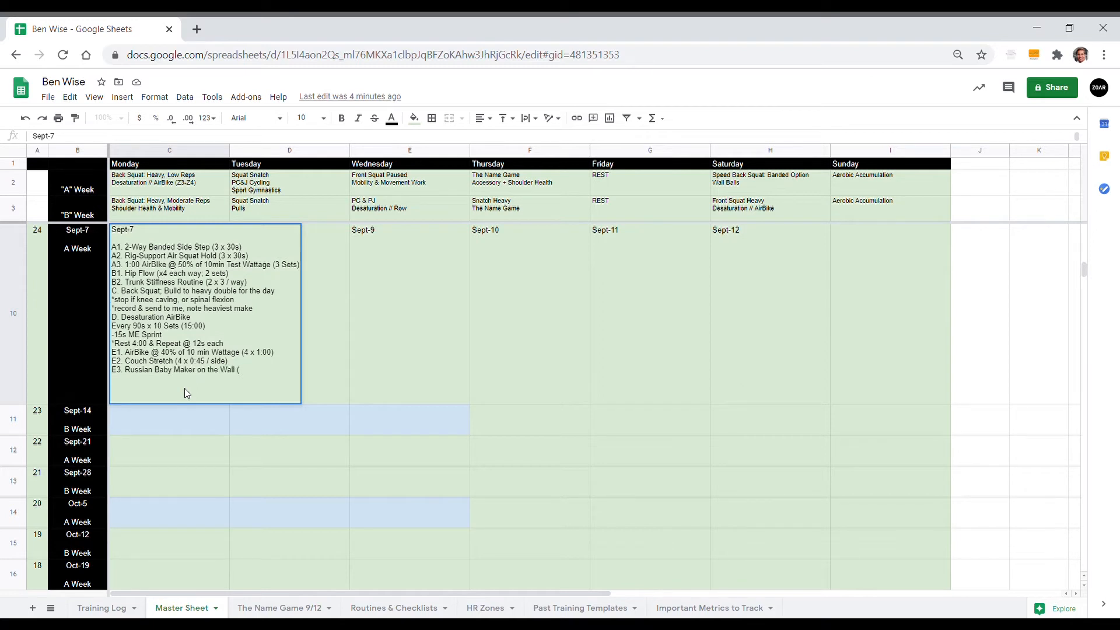
{"action": "type", "text": "4 x 1:00)"}
{"action": "key", "text": "Tab"}
Step: Begin the Sept-8 workout with the heading "ZOAR Snatch Warm-Up" beneath the date
{"action": "double_click", "coordinate": [293, 330]}
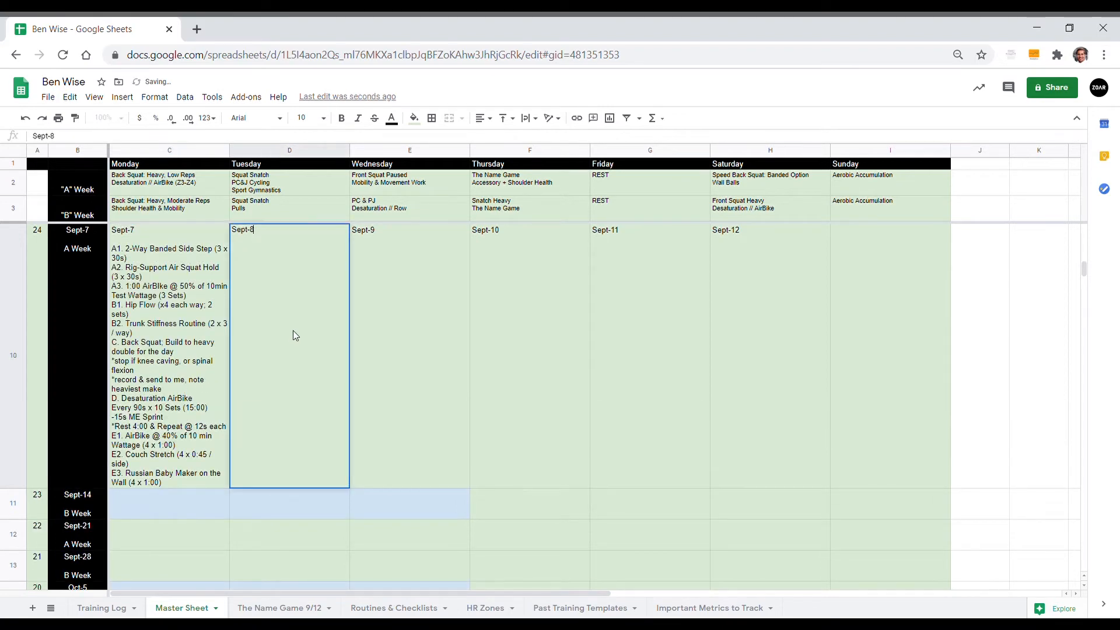
{"action": "key", "text": "alt+Return"}
{"action": "type", "text": "A"}
{"action": "key", "text": "BackSpace"}
{"action": "key", "text": "BackSpace"}
{"action": "type", "text": "ZOAR Sna"}
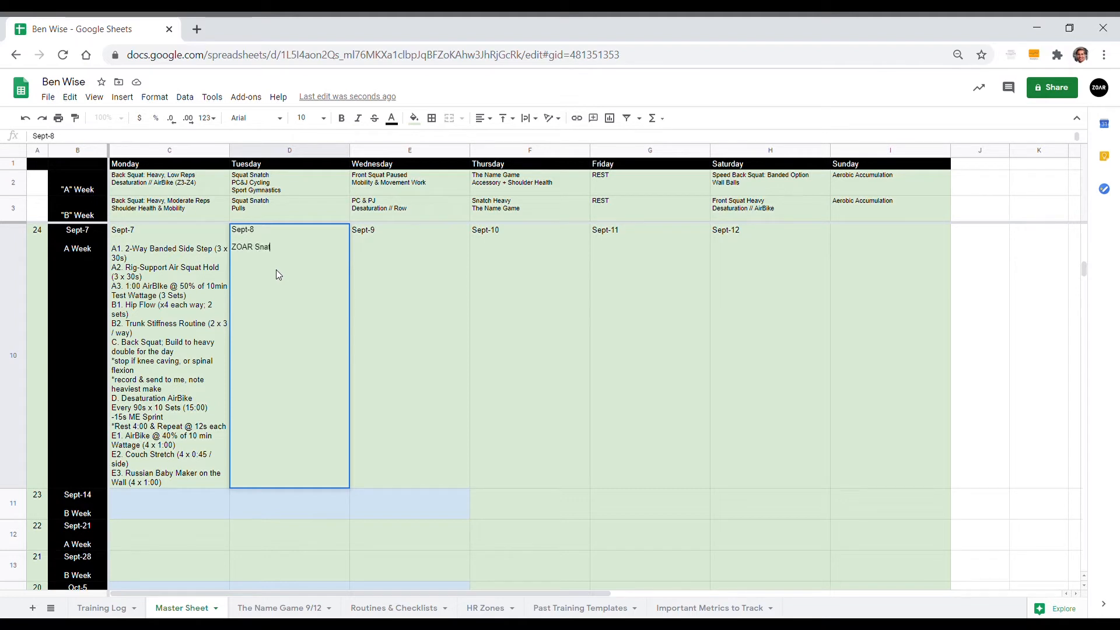
{"action": "type", "text": "tch Warm-UP"}
{"action": "key", "text": "BackSpace"}
Step: Add the warm-up notes "*row for Part 1" and "*additional mobility after Part 2" to Sept-8, followed by a "+" separator line
{"action": "type", "text": "*row for Part 1"}
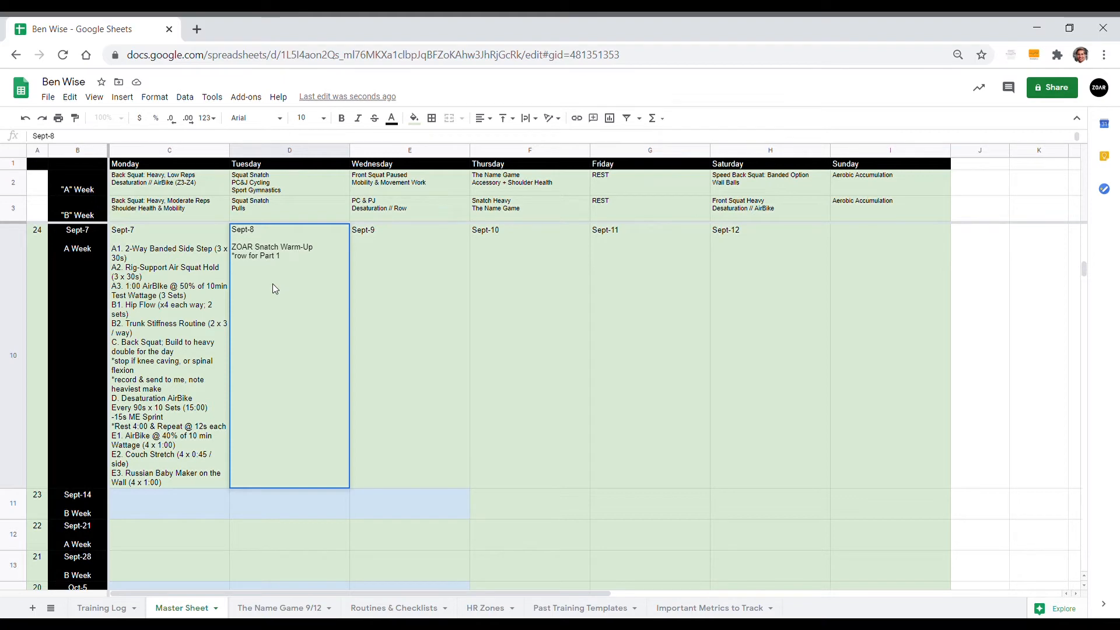
{"action": "type", "text": "+"}
{"action": "type", "text": "additional"}
{"action": "type", "text": " mobility afte"}
{"action": "type", "text": "r Part 2"}
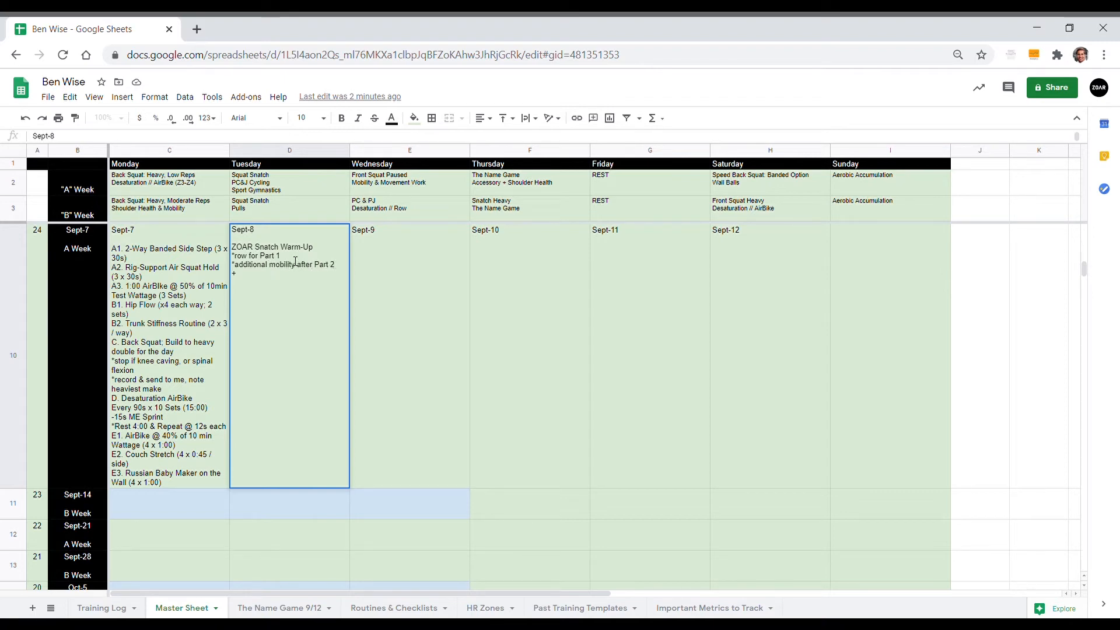
{"action": "left_click", "coordinate": [280, 285]}
{"action": "type", "text": "A. "}
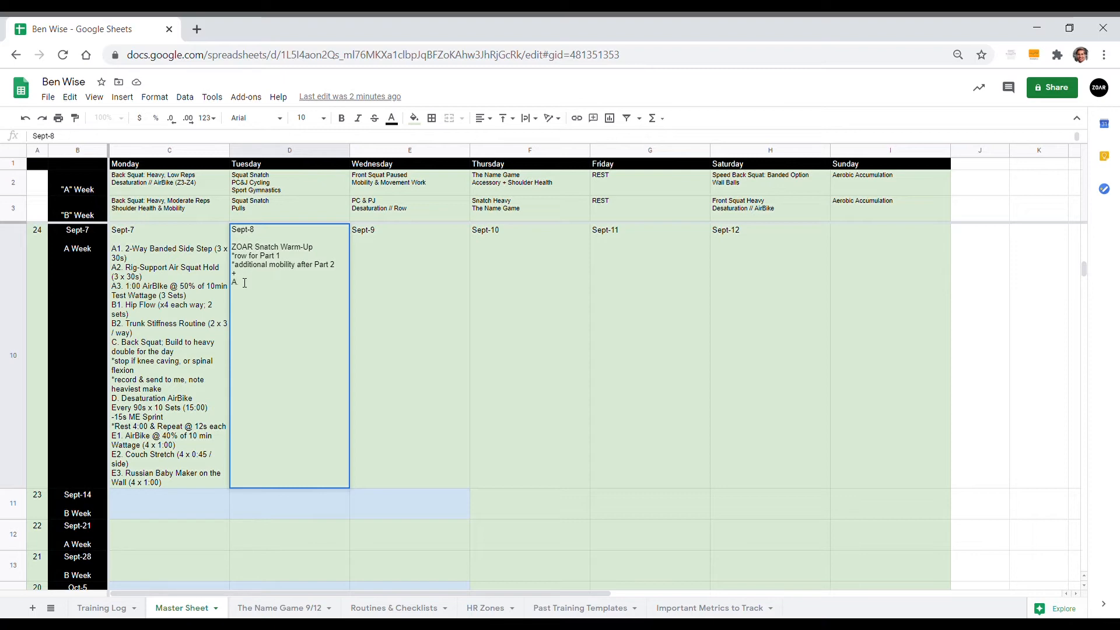
{"action": "type", "text": "Snatch (6 x 1.1.1) R"}
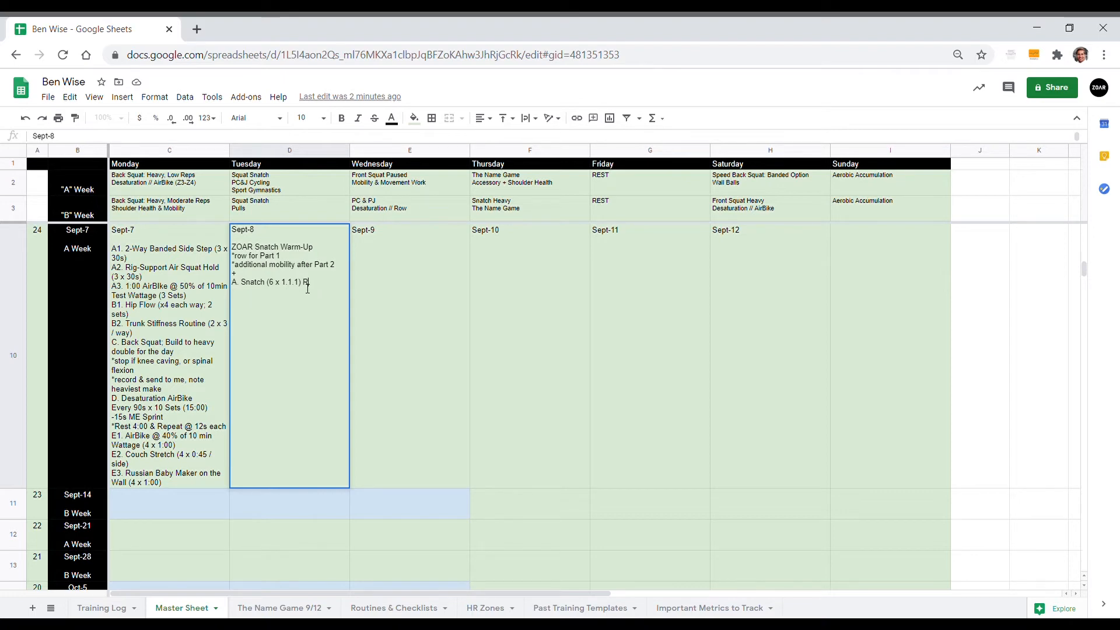
{"action": "key", "text": "BackSpace"}
{"action": "type", "text": "@"}
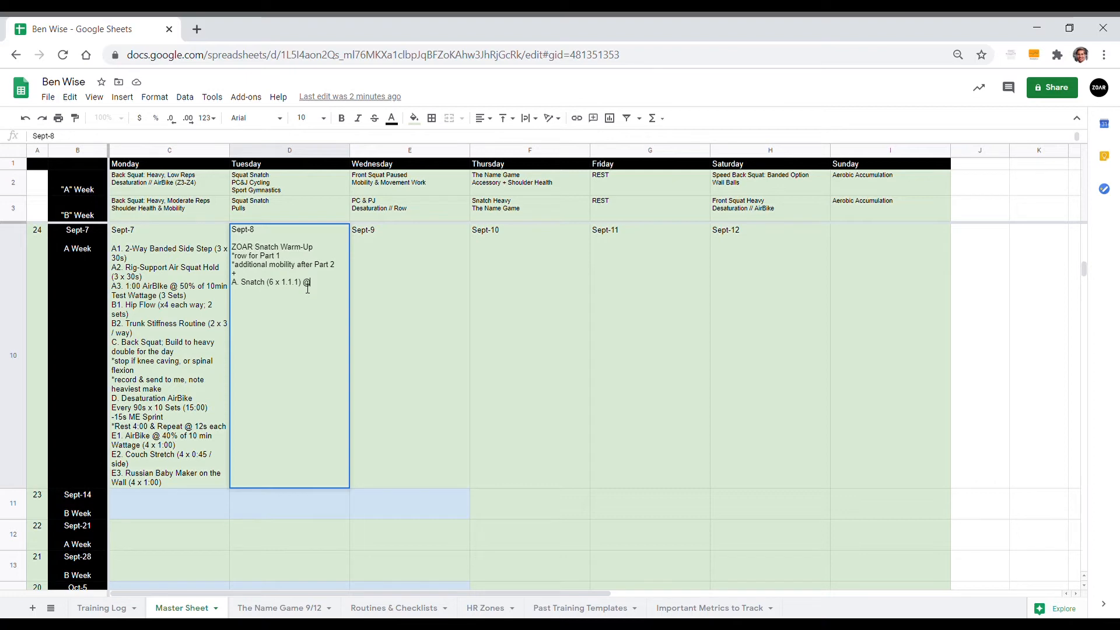
{"action": "type", "text": "85-87%"}
{"action": "type", "text": "Rest 15s,"}
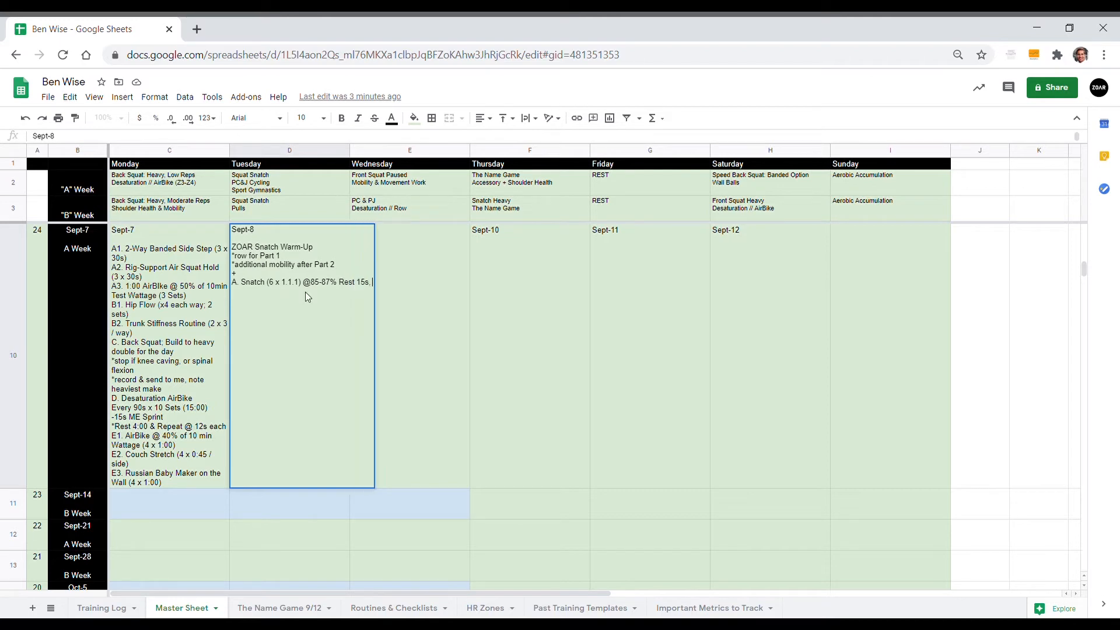
{"action": "type", "text": " Rest 2:00"}
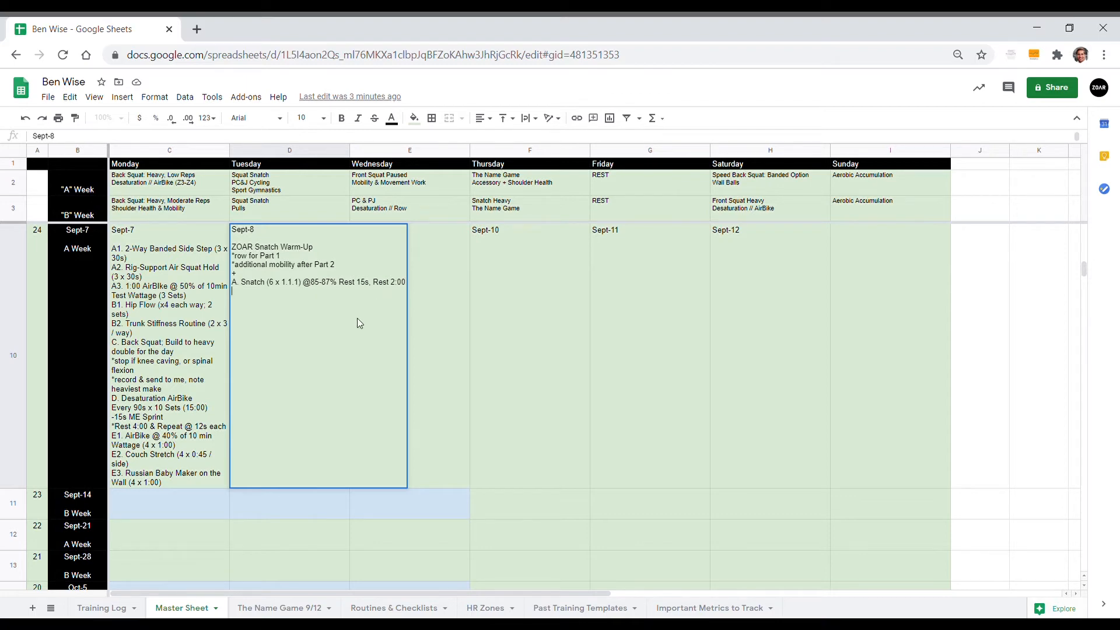
Step: Add the line "B. Front Rack Prep as Needed" to the Sept-8 workout
{"action": "key", "text": "alt+Return"}
{"action": "type", "text": "B."}
{"action": "type", "text": "For"}
{"action": "key", "text": "BackSpace"}
{"action": "key", "text": "BackSpace"}
{"action": "type", "text": "ront Rack Prep as Needed"}
Step: Add the line "C. PC&PJ (4x12) 155lbs" to the Sept-8 workout
{"action": "key", "text": "alt+Return"}
{"action": "type", "text": "C."}
{"action": "type", "text": "PC&PJ (4"}
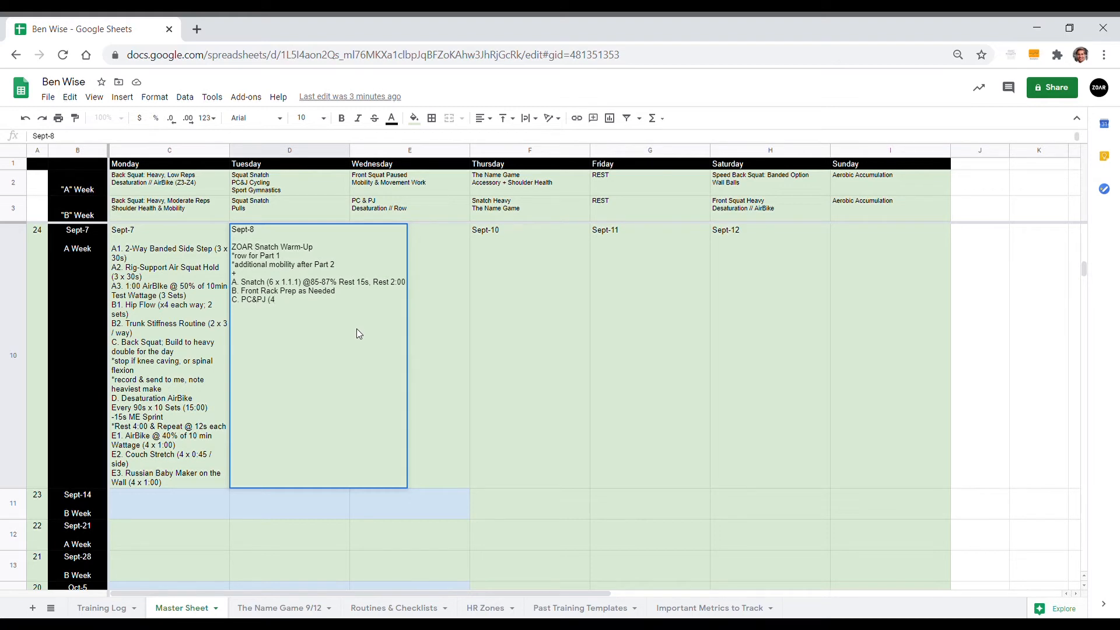
{"action": "key", "text": "BackSpace"}
{"action": "key", "text": "BackSpace"}
{"action": "type", "text": "(4x12) 155lbs"}
Step: Add the note "*bike erg spin easy 2:00 b/w sets" under the Sept-8 PC&PJ line
{"action": "type", "text": "Rest"}
{"action": "key", "text": "BackSpace"}
{"action": "key", "text": "BackSpace"}
{"action": "type", "text": "bike erg spin easy 2:00 b/w sets"}
Step: Add the lines "D. Interval" and "EMOM 16" to the Sept-8 workout
{"action": "key", "text": "alt+Return"}
{"action": "type", "text": "D."}
{"action": "left_click_drag", "start_coordinate": [305, 321], "coordinate": [231, 301]}
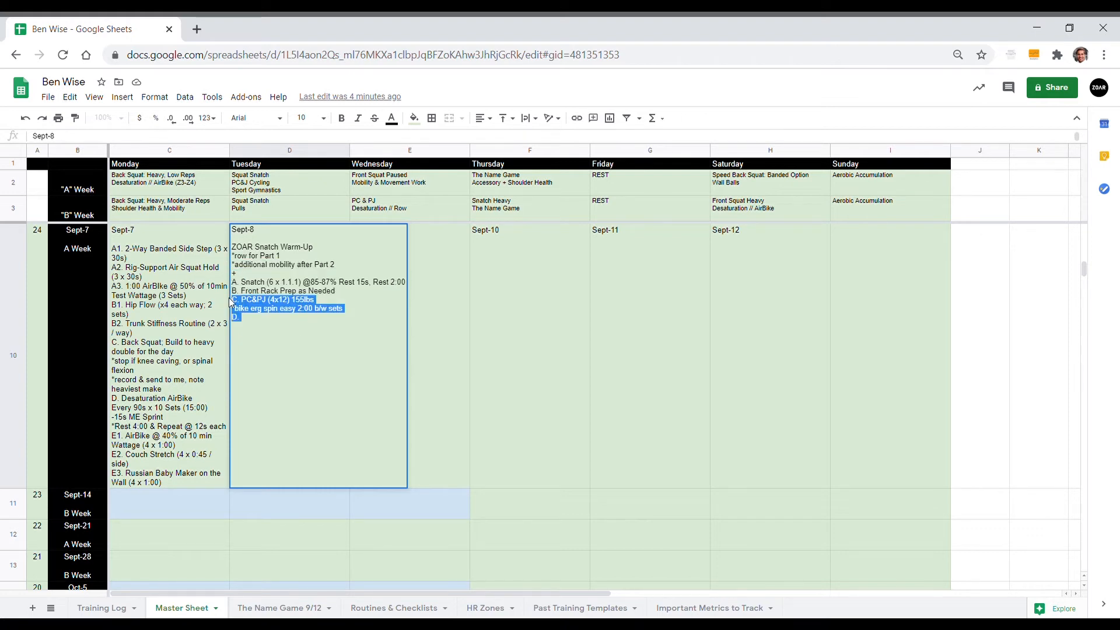
{"action": "left_click", "coordinate": [261, 319]}
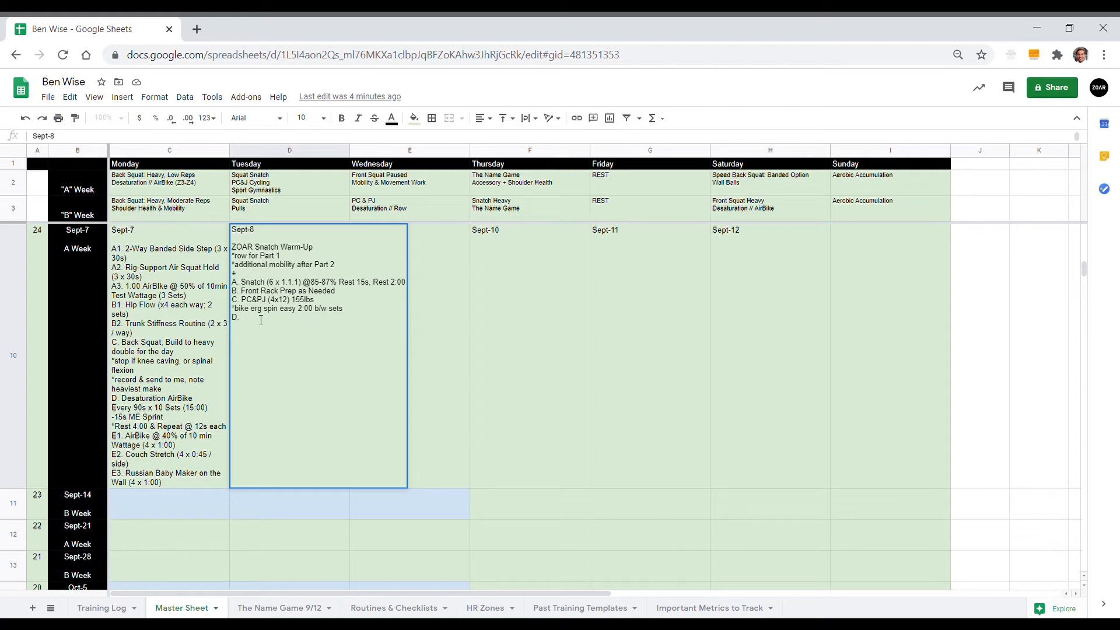
{"action": "type", "text": "Inter"}
{"action": "type", "text": "val "}
{"action": "type", "text": "EMOM"}
{"action": "type", "text": " 16"}
Step: Add the odd-minute line "Odd: 8 CTB + 25' HSW" under the Sept-8 EMOM
{"action": "key", "text": "alt+Return"}
{"action": "type", "text": "Od"}
{"action": "type", "text": "8 C2"}
{"action": "key", "text": "BackSpace"}
{"action": "type", "text": "TB + 25' HSW"}
Step: Add the even-minute line "Even: 8 TTB + 25' HSW" under the Sept-8 EMOM
{"action": "key", "text": "alt+Return"}
{"action": "type", "text": "Even"}
{"action": "type", "text": ": 8 T"}
{"action": "type", "text": "TB +"}
{"action": "type", "text": " 25' HSW "}
{"action": "type", "text": "E. "}
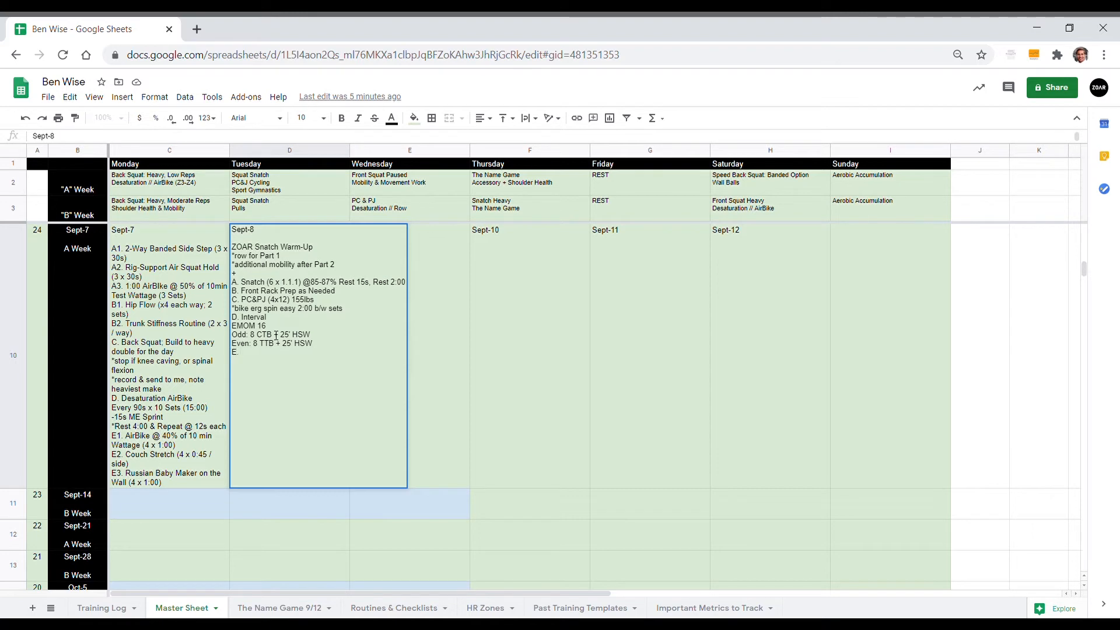
{"action": "type", "text": "5:00 Ski @ low damper"}
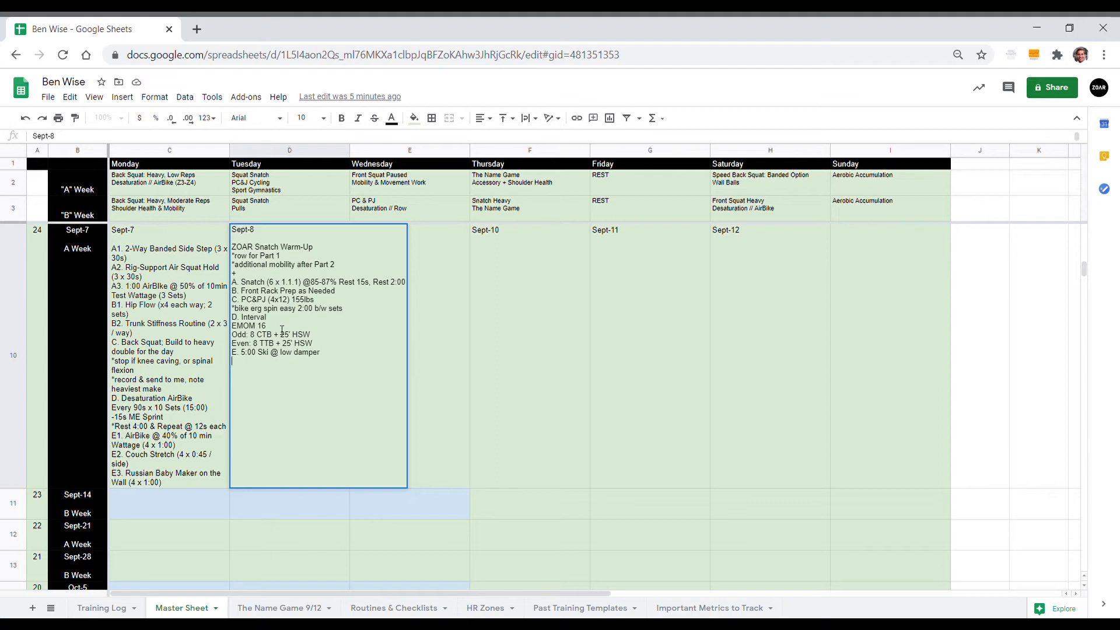
{"action": "type", "text": "; recovery pace "}
{"action": "type", "text": "F."}
{"action": "type", "text": " Mobility as Need"}
{"action": "type", "text": "ed"}
Step: Add the line "F. Mobility as Needed" and save the Sept-8 entry
{"action": "key", "text": "Tab"}
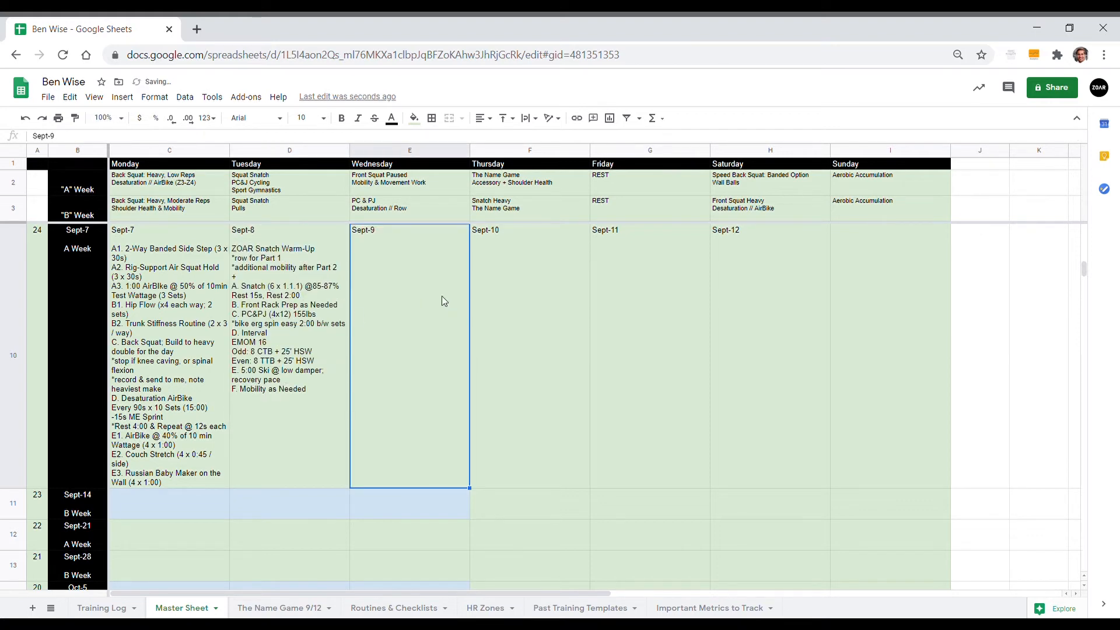
Step: Begin the Sept-9 workout with the line "A. Row 1k @ ramping pace" beneath the date
{"action": "double_click", "coordinate": [442, 295]}
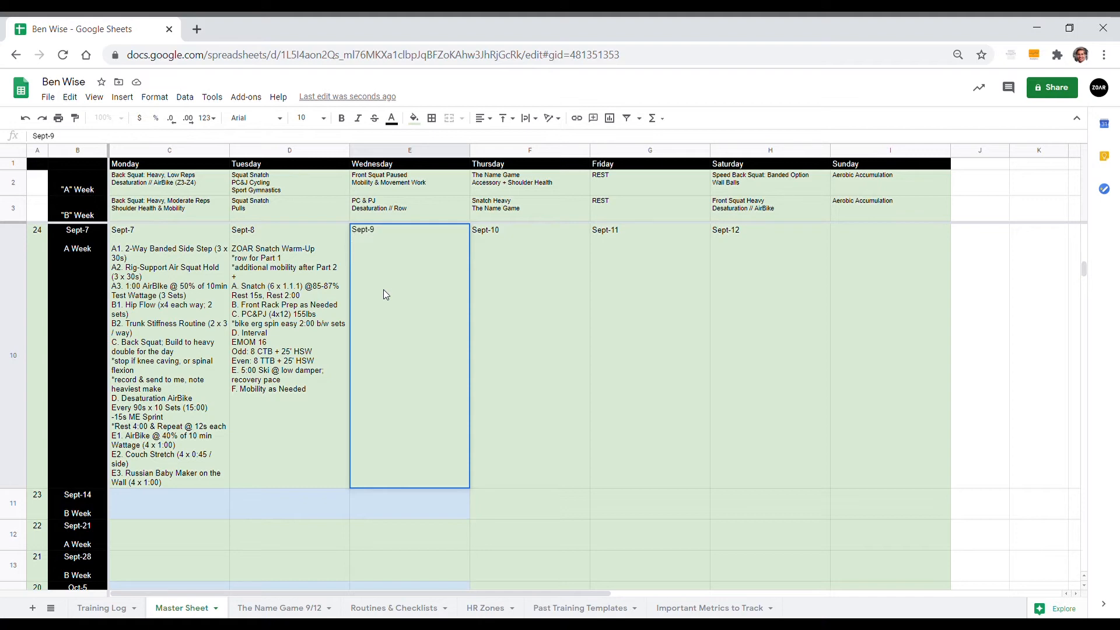
{"action": "type", "text": "10"}
{"action": "key", "text": "BackSpace"}
{"action": "key", "text": "BackSpace"}
{"action": "type", "text": "A. "}
{"action": "type", "text": "1"}
{"action": "key", "text": "BackSpace"}
{"action": "type", "text": "Row 1k"}
{"action": "type", "text": " @ ramping pace "}
{"action": "type", "text": "*start at"}
{"action": "type", "text": " 5k TT"}
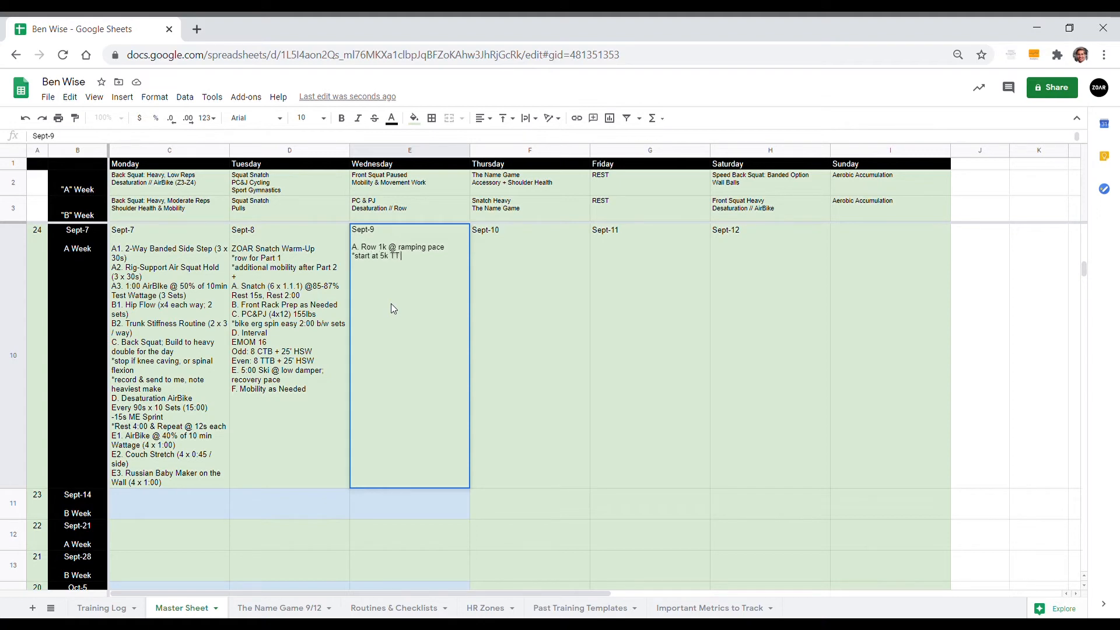
{"action": "type", "text": " + 15s, build every 200m"}
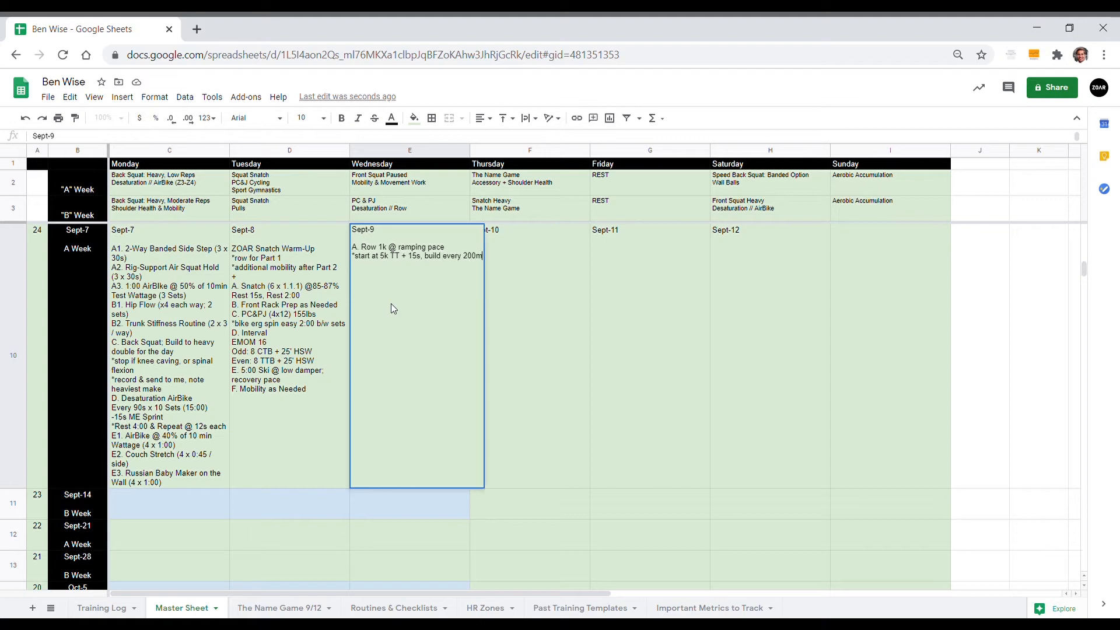
Step: Add the line "B. Ankle Mobility Checklist" to the Sept-9 workout
{"action": "key", "text": "alt+Return"}
{"action": "type", "text": "B."}
{"action": "type", "text": "Ankle Mobility CHec"}
{"action": "key", "text": "BackSpace"}
{"action": "key", "text": "BackSpace"}
{"action": "key", "text": "BackSpace"}
{"action": "type", "text": "heck"}
{"action": "type", "text": "lis"}
{"action": "type", "text": " Hip As"}
{"action": "type", "text": "socia"}
Step: Add the line "C. Hip Association Routine" to the Sept-9 workout
{"action": "key", "text": "BackSpace"}
{"action": "key", "text": "BackSpace"}
{"action": "key", "text": "BackSpace"}
{"action": "type", "text": "ciation"}
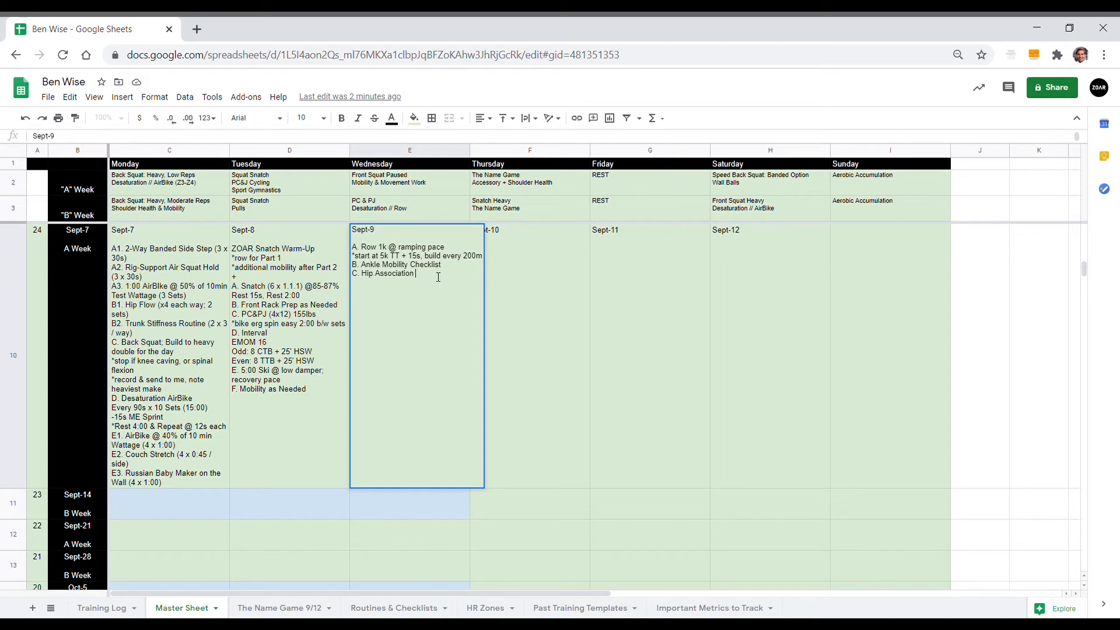
{"action": "type", "text": "Routine"}
{"action": "type", "text": "8x2) @"}
{"action": "type", "text": "32"}
{"action": "type", "text": "x"}
{"action": "type", "text": "1"}
{"action": "type", "text": "@"}
{"action": "key", "text": "BackSpace"}
Step: Add the note "*start at 70% and climb to RPE 8-8.5" under the Sept-9 front squat line
{"action": "type", "text": "*start at"}
{"action": "type", "text": "70% and lim"}
{"action": "key", "text": "BackSpace"}
{"action": "key", "text": "BackSpace"}
{"action": "key", "text": "BackSpace"}
{"action": "type", "text": "climb"}
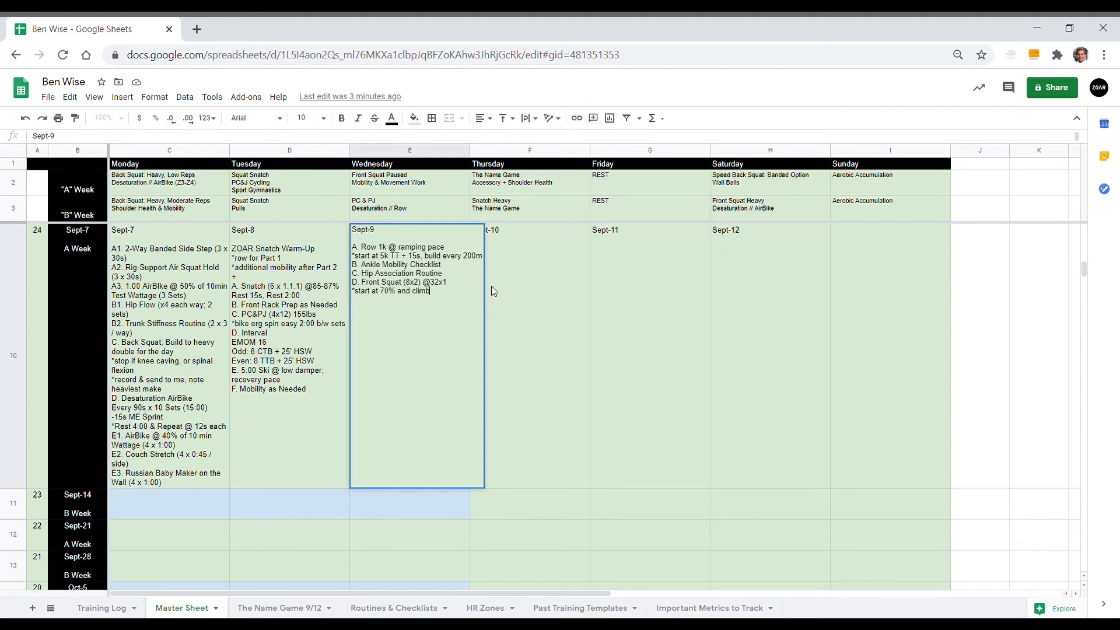
{"action": "type", "text": " to RPE 8-8.5 "}
{"action": "type", "text": "*"}
{"action": "type", "text": "spinal fle"}
{"action": "type", "text": "xion"}
Step: Add the note "*spinal flexion not allowed" to the Sept-9 front squat
{"action": "type", "text": "not allowed"}
Step: Add the line "E. Tabletop Glute Bridge (3 x 10)" to the Sept-9 workout
{"action": "key", "text": "alt+Return"}
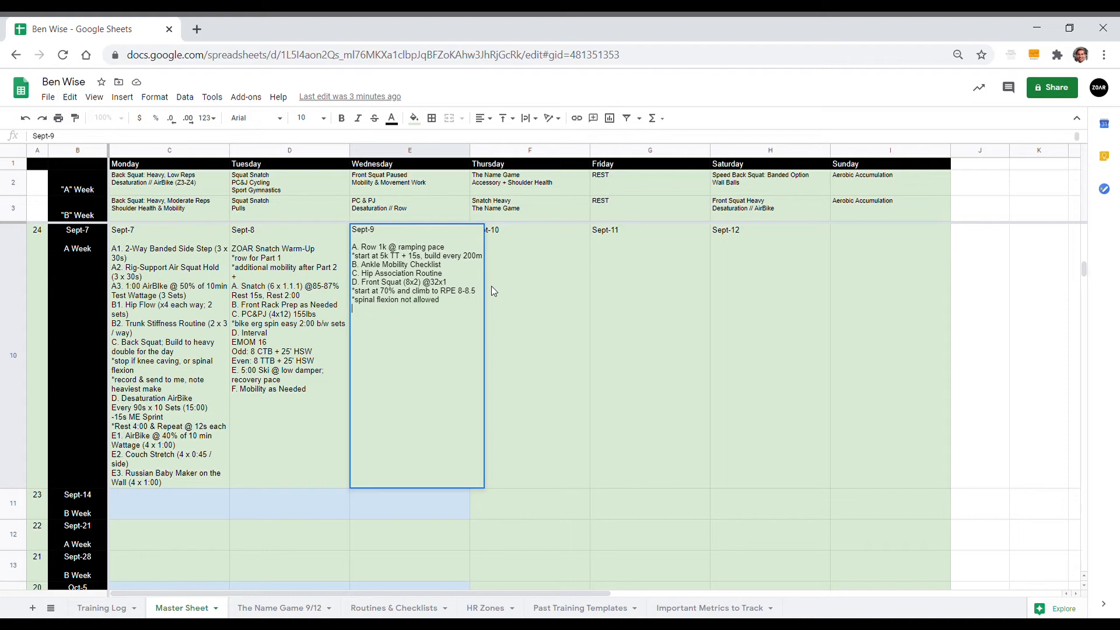
{"action": "type", "text": "E."}
{"action": "type", "text": "Ta"}
{"action": "type", "text": "bletop"}
{"action": "type", "text": " Glute B"}
{"action": "type", "text": "ridge (3 x 1"}
{"action": "type", "text": "0"}
Step: Add the line "F1. HS Hold on Wall with Open Shoulder Focus (3 x 20s)" to the Sept-9 workout
{"action": "type", "text": "HS"}
{"action": "type", "text": " Hold on Wall"}
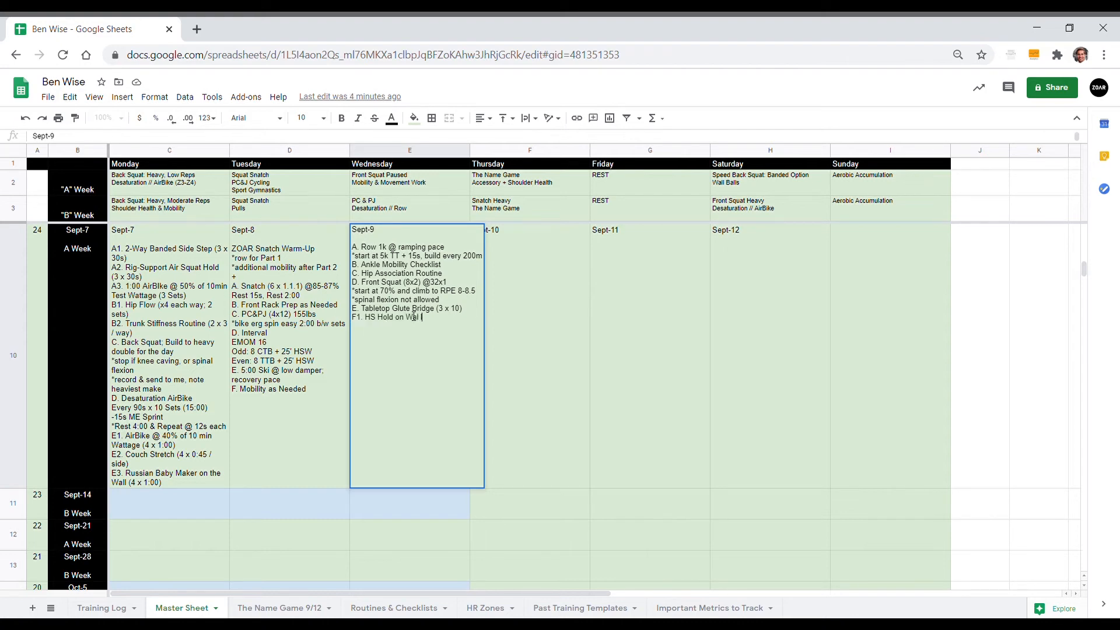
{"action": "type", "text": " with Open Shoulder Focus"}
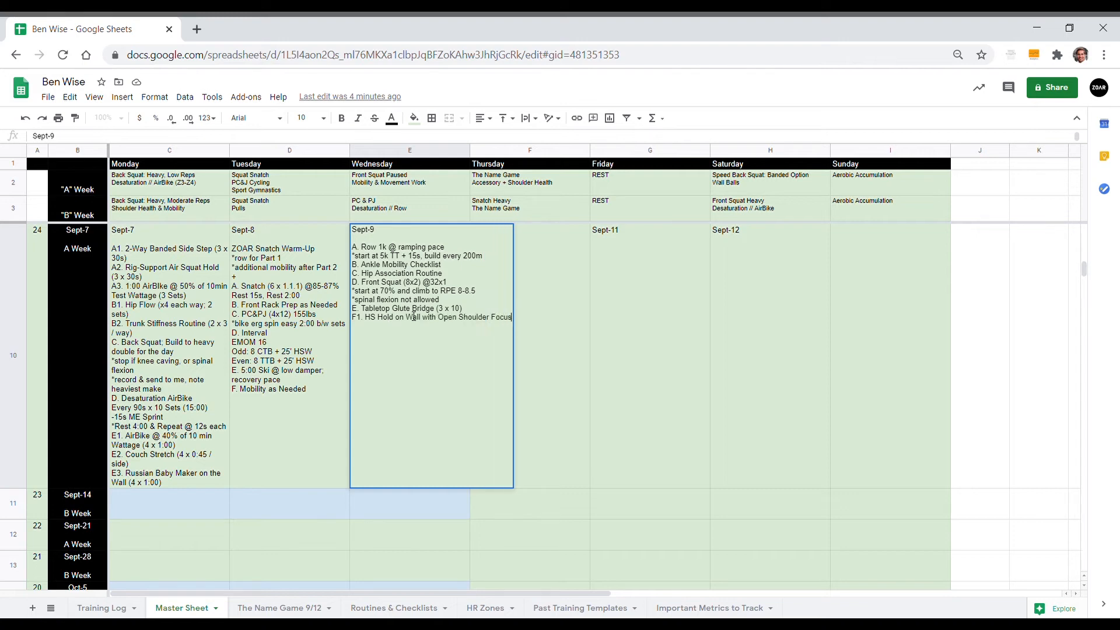
{"action": "type", "text": " (3 x 2"}
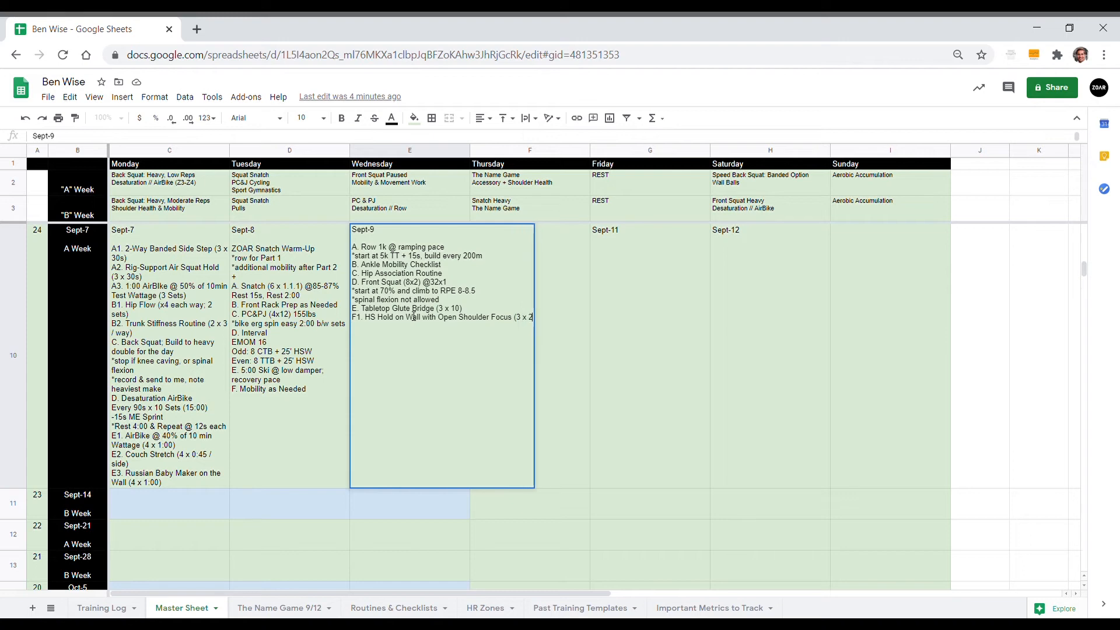
{"action": "type", "text": "0s) F2. Elevated"}
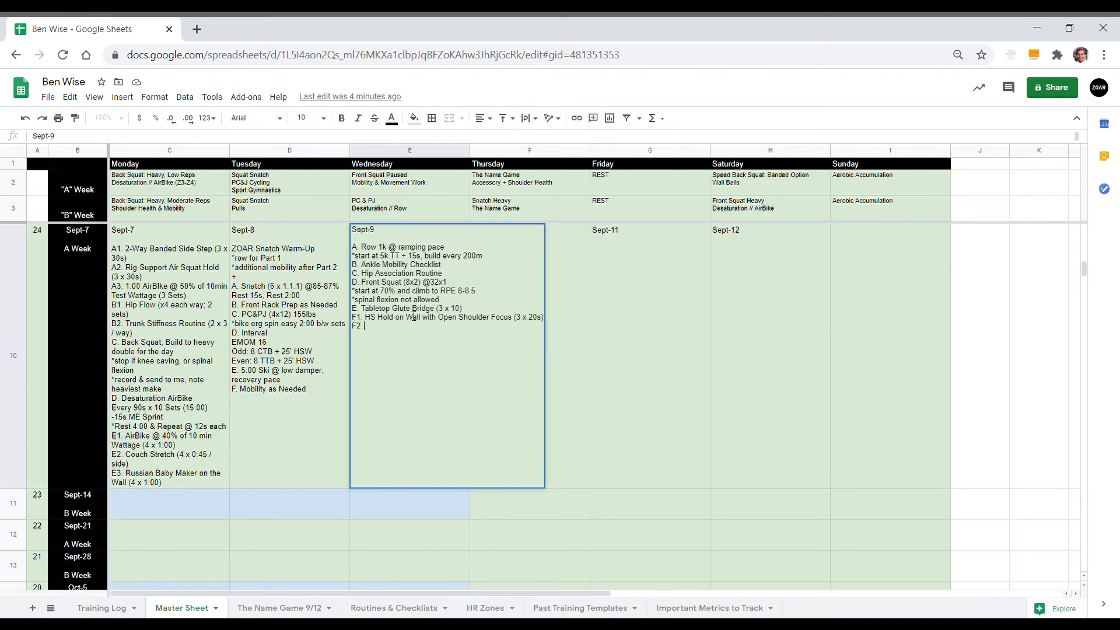
{"action": "type", "text": " Cat Pose (3 x 20s) "}
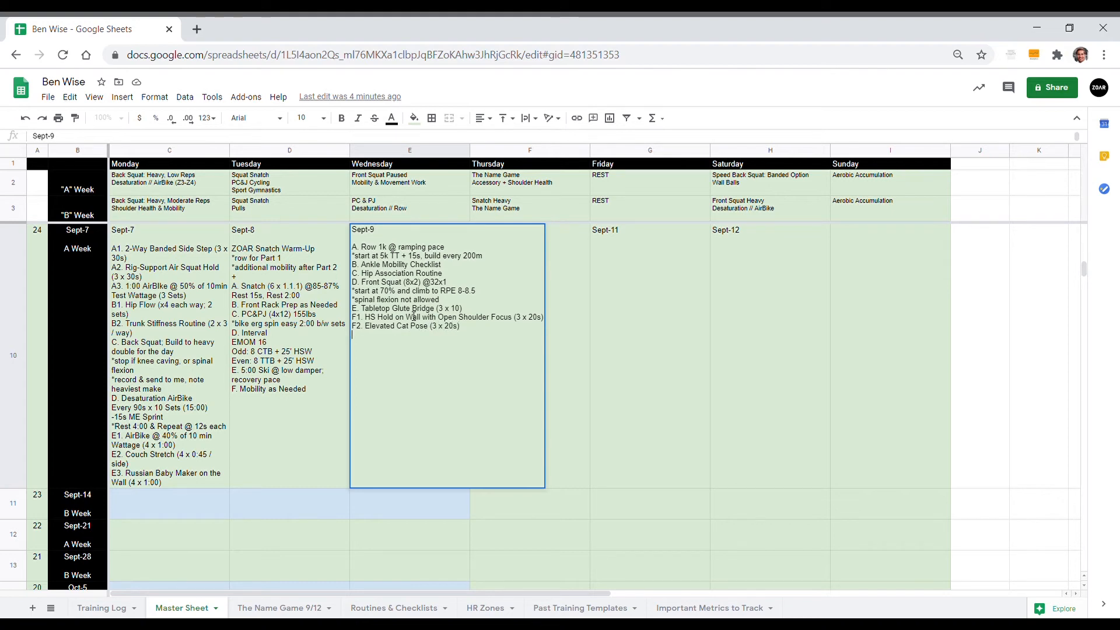
{"action": "type", "text": "*focus"}
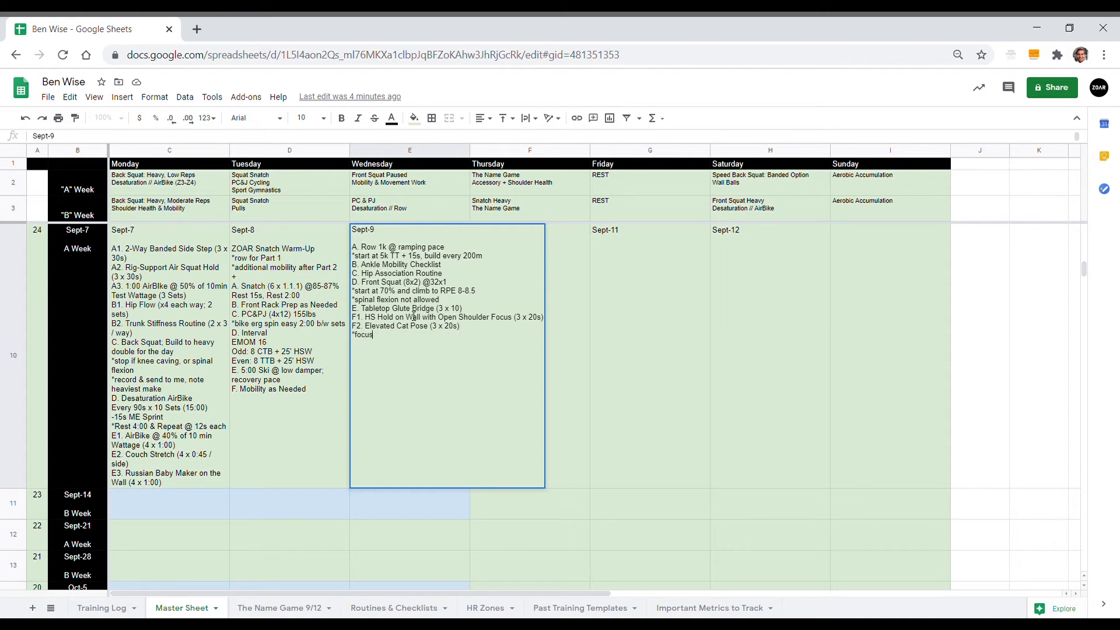
{"action": "type", "text": "ing on an open shoulder while"}
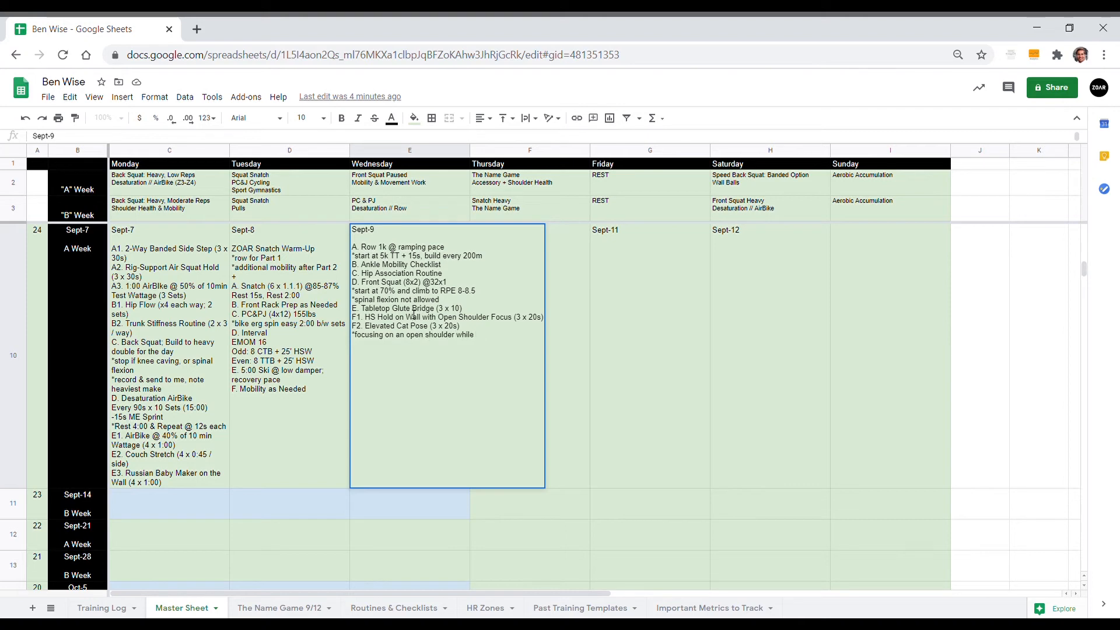
Step: Add the note "*focusing on an open shoulder here" under the Sept-9 Elevated Cat Pose line
{"action": "key", "text": "BackSpace"}
{"action": "key", "text": "BackSpace"}
{"action": "key", "text": "BackSpace"}
{"action": "type", "text": "here "}
{"action": "type", "text": "G>"}
Step: Add the line "G. Spine Health Routine" to the Sept-9 workout
{"action": "type", "text": "Spina"}
{"action": "type", "text": " Health Routine"}
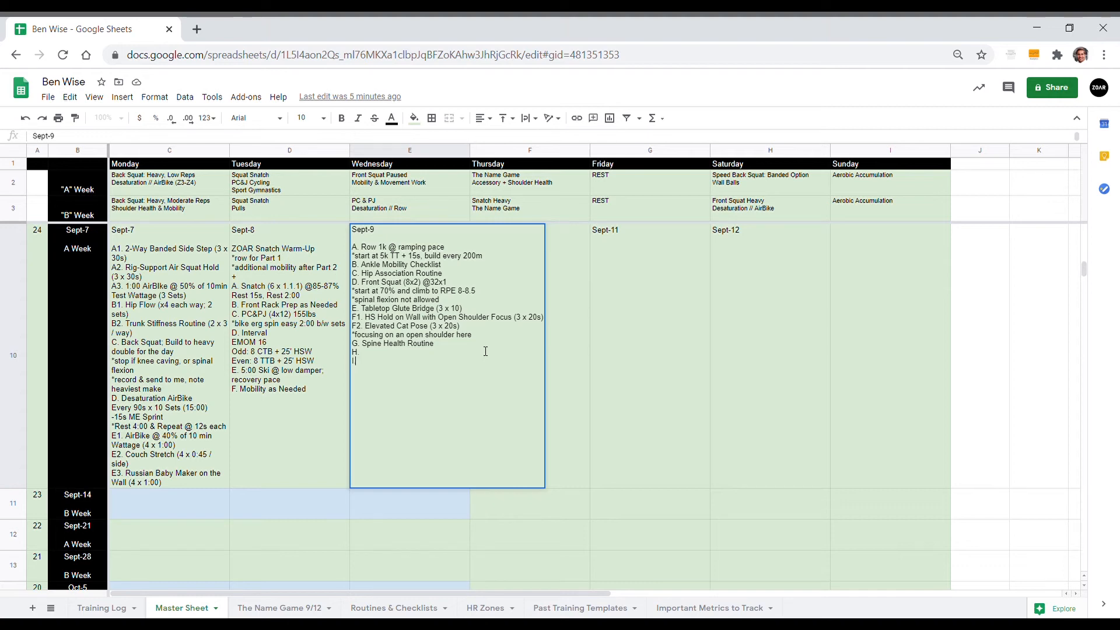
Step: Remove the extra lettered line and finish the Sept-9 workout with "H. Mobility as Needed (10 min)"
{"action": "key", "text": "BackSpace"}
{"action": "key", "text": "BackSpace"}
{"action": "key", "text": "BackSpace"}
{"action": "key", "text": "BackSpace"}
{"action": "key", "text": "BackSpace"}
{"action": "key", "text": "BackSpace"}
{"action": "type", "text": "H. Mobility as Needed (10 min)"}
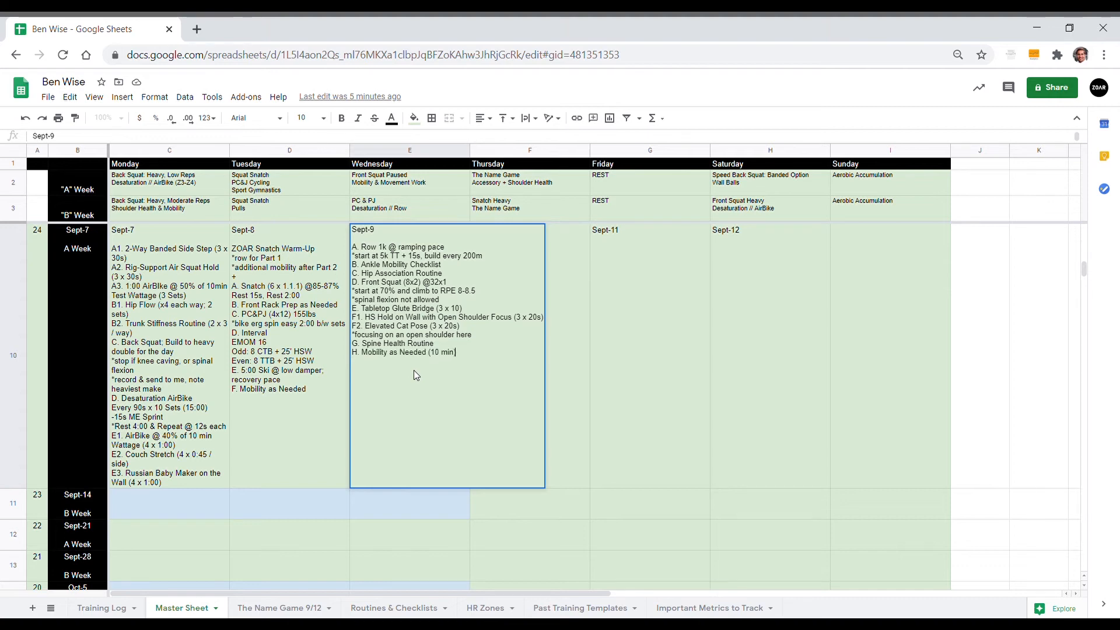
{"action": "key", "text": "Tab"}
Step: Copy the full workout text, from "A. Thermo" to the last mobility line, from The Name Game 9/12 sheet into the Master Sheet's Sept-10 cell
{"action": "double_click", "coordinate": [505, 344]}
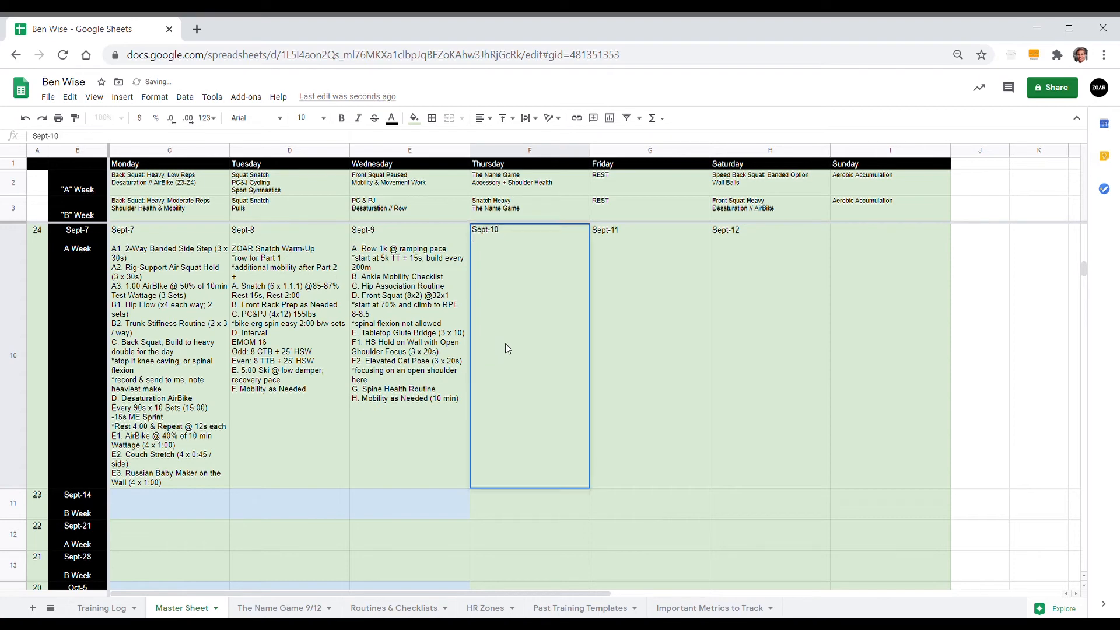
{"action": "key", "text": "alt+Return"}
{"action": "left_click", "coordinate": [284, 607]}
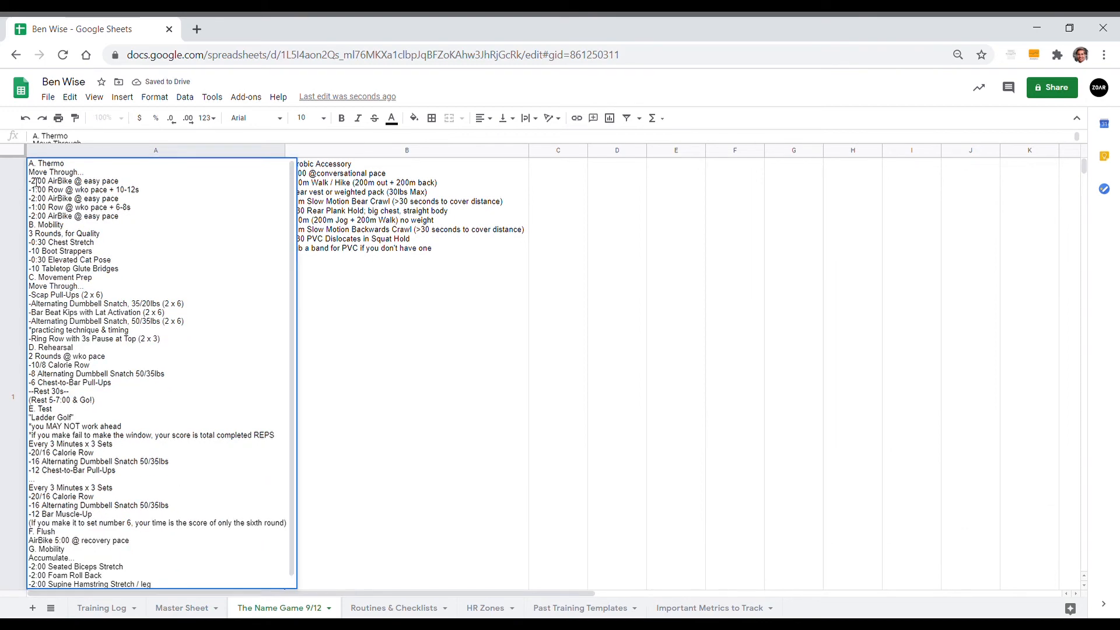
{"action": "left_click_drag", "start_coordinate": [30, 171], "coordinate": [258, 614]}
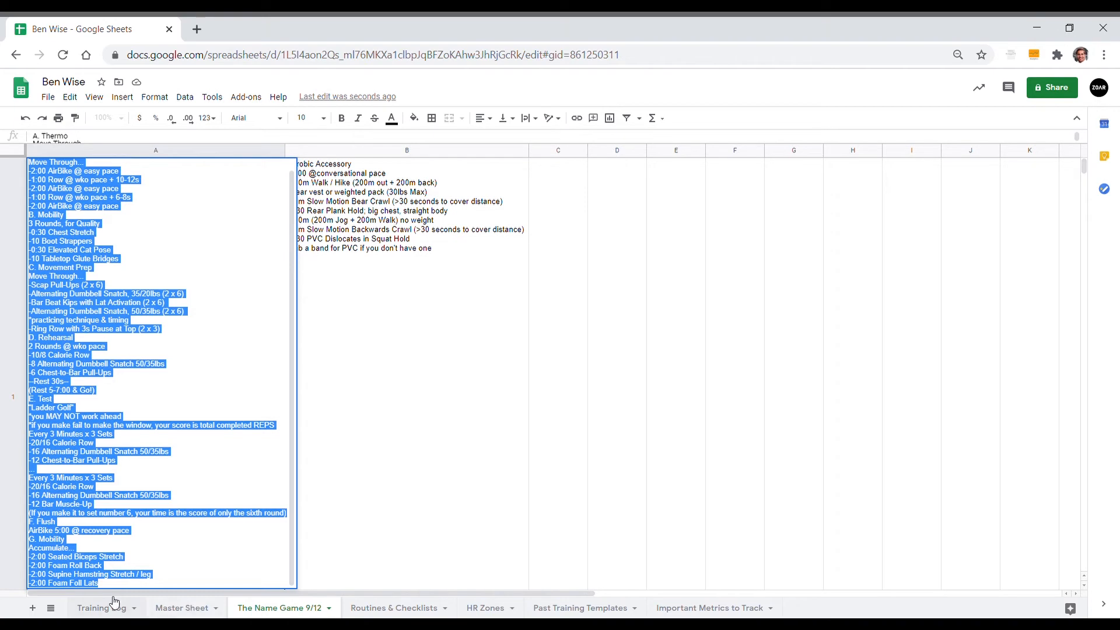
{"action": "left_click", "coordinate": [202, 610]}
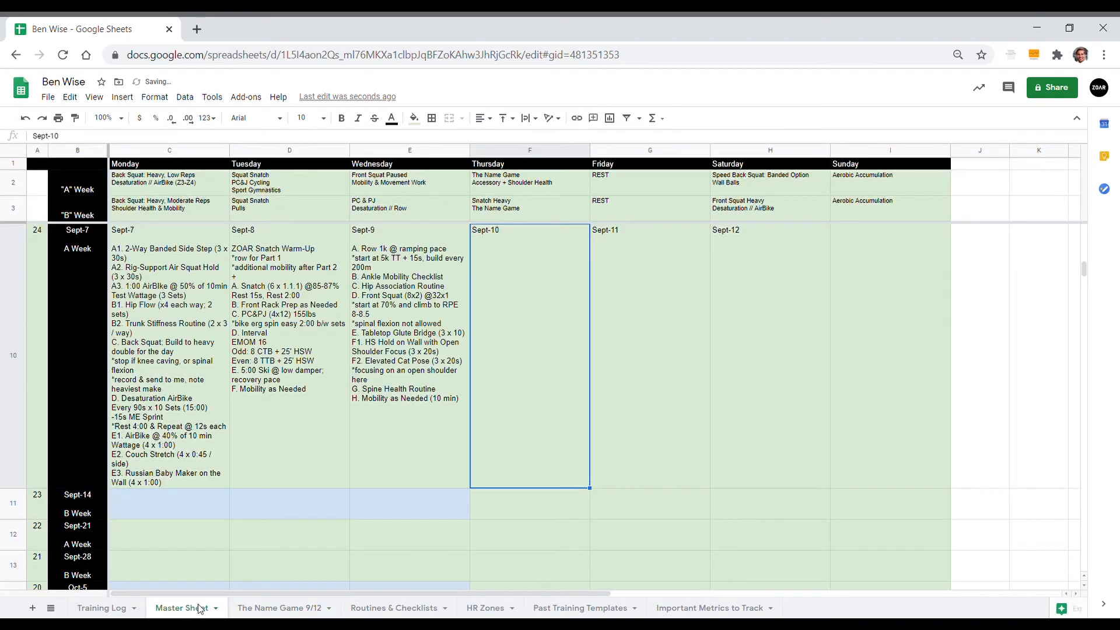
{"action": "double_click", "coordinate": [554, 280]}
{"action": "key", "text": "ctrl+v"}
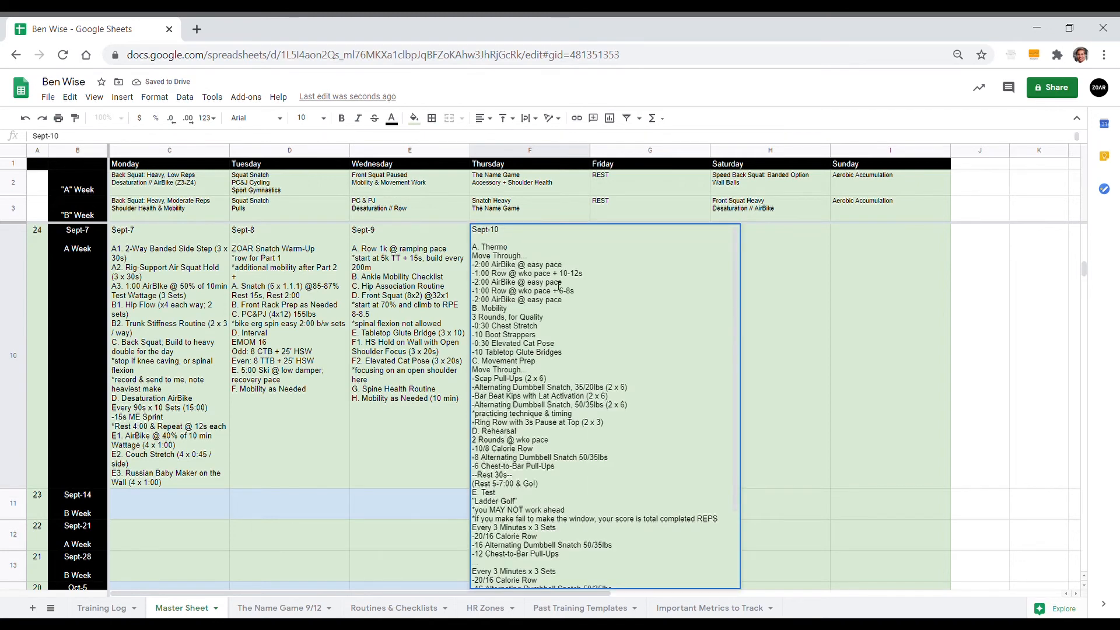
{"action": "scroll", "coordinate": [556, 375], "scroll_direction": "down", "scroll_amount": 10}
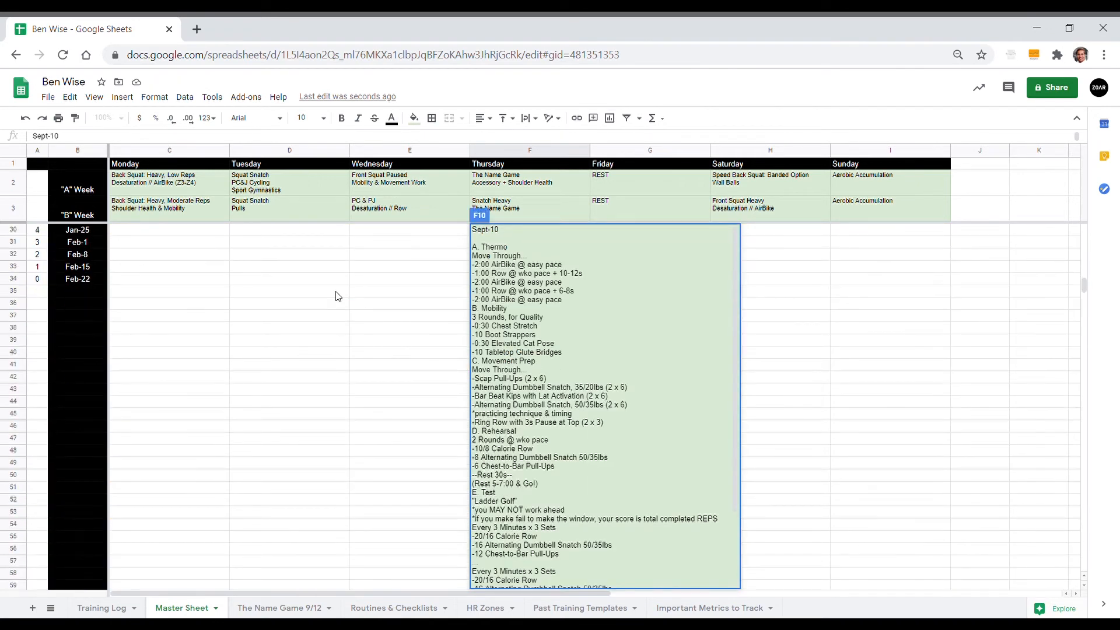
{"action": "scroll", "coordinate": [335, 292], "scroll_direction": "up", "scroll_amount": 10}
{"action": "scroll", "coordinate": [335, 292], "scroll_direction": "down", "scroll_amount": 5}
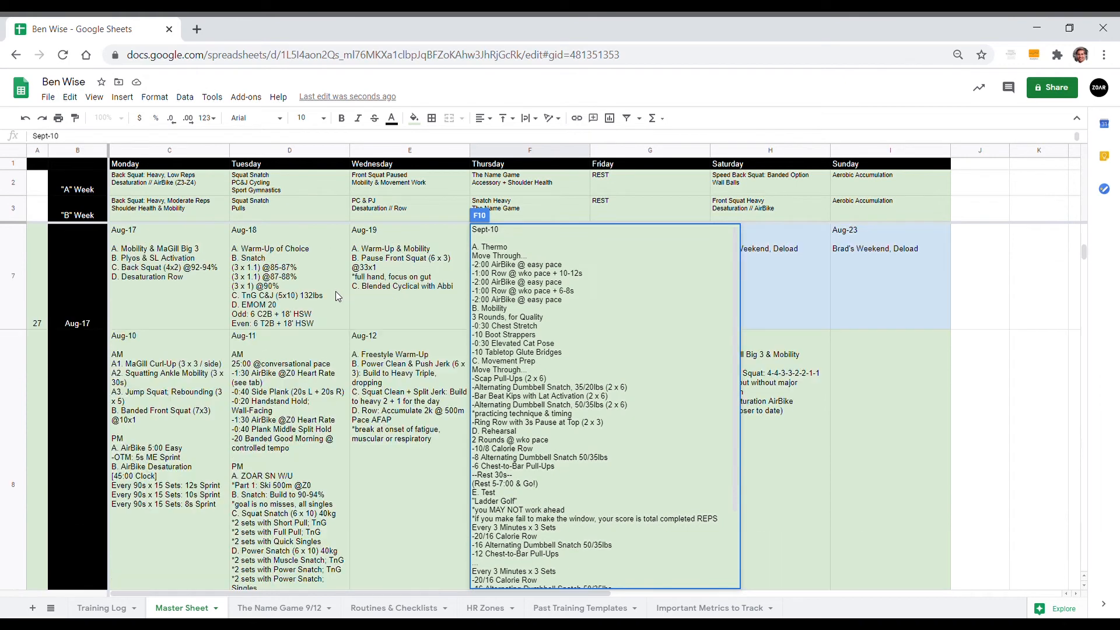
{"action": "key", "text": "Tab"}
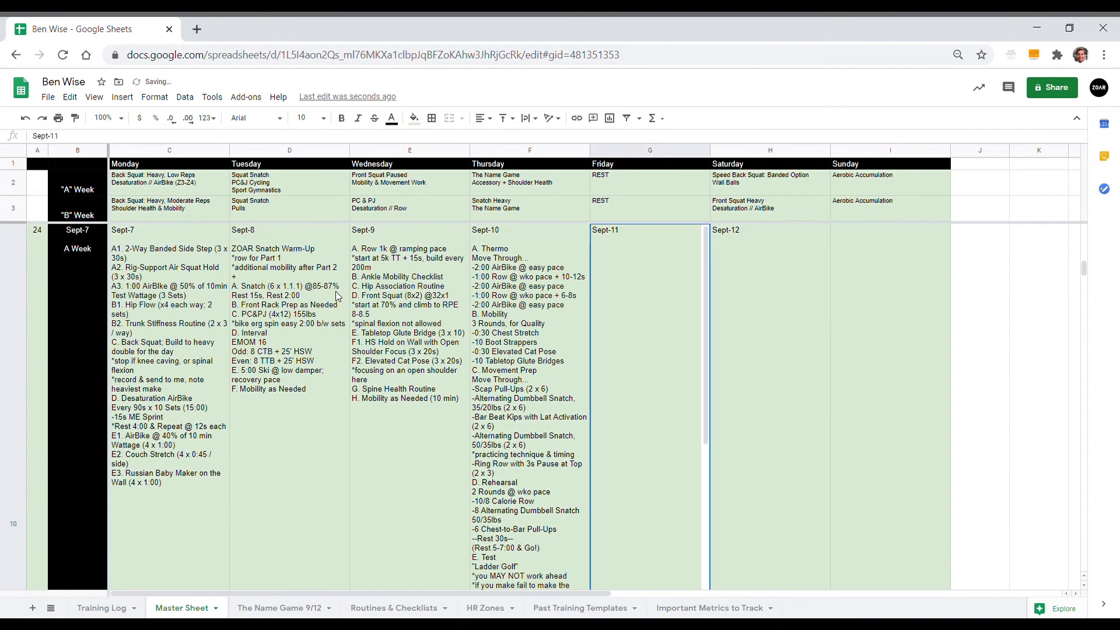
Step: Add the line "H. Shoulder Health Routine 1" at the end of the Sept-10 workout
{"action": "double_click", "coordinate": [516, 394]}
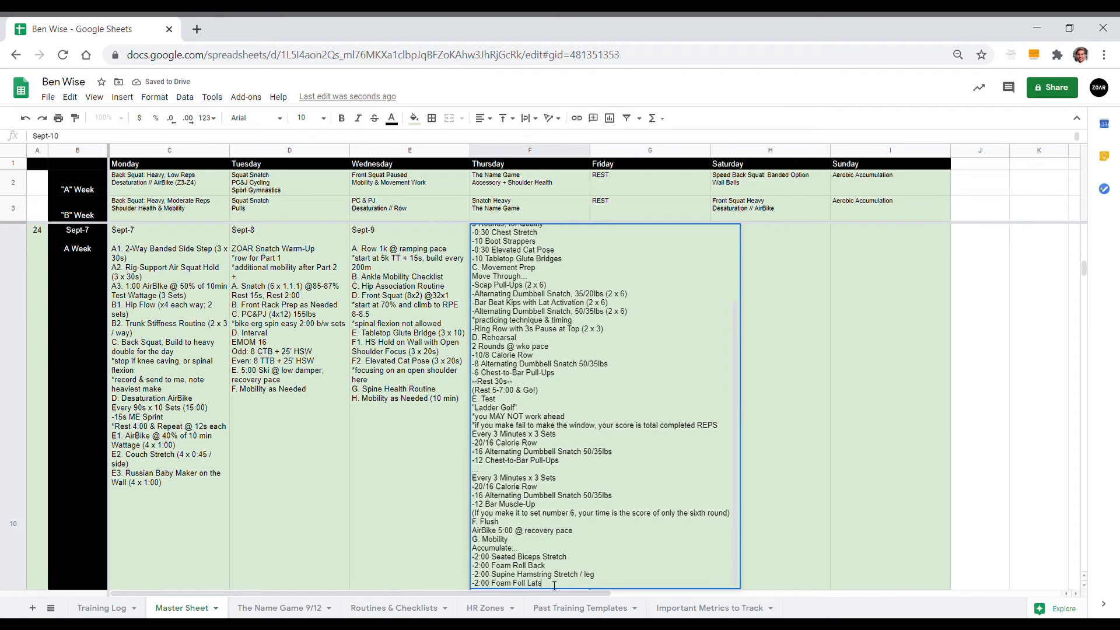
{"action": "scroll", "coordinate": [572, 465], "scroll_direction": "down", "scroll_amount": 1}
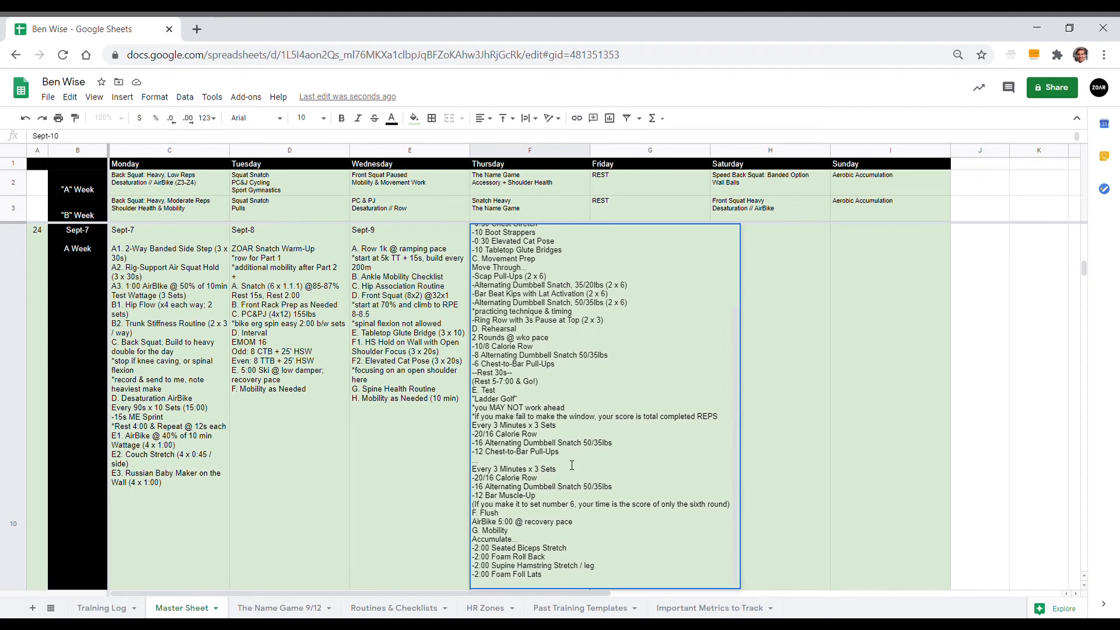
{"action": "type", "text": "Should"}
{"action": "type", "text": "er Health"}
{"action": "type", "text": " ROu"}
{"action": "type", "text": "outine"}
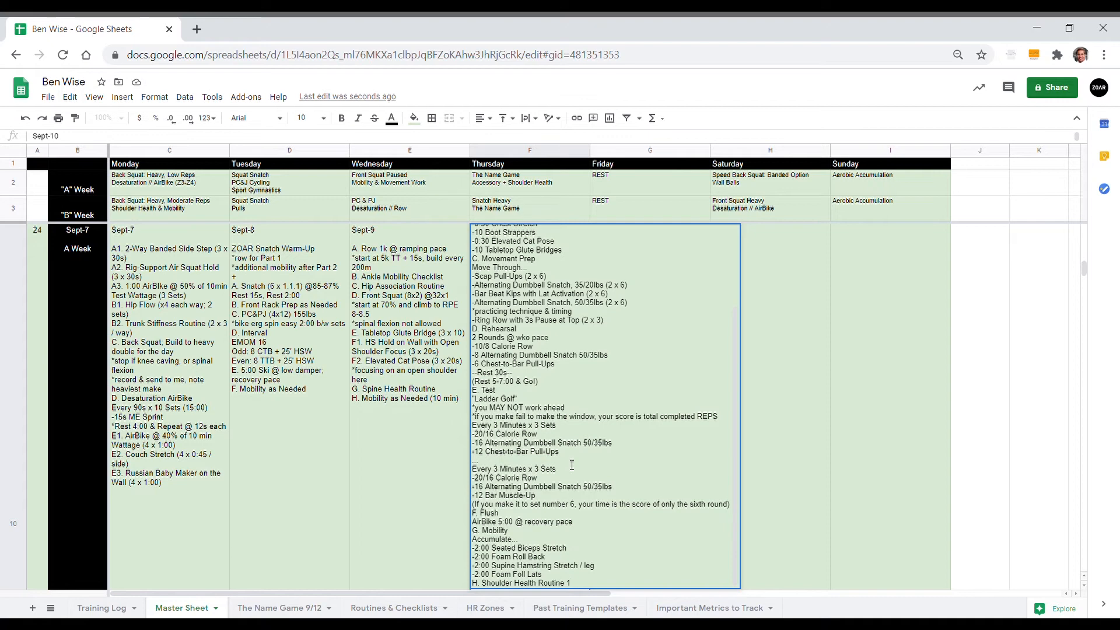
{"action": "type", "text": " 1"}
{"action": "key", "text": "Tab"}
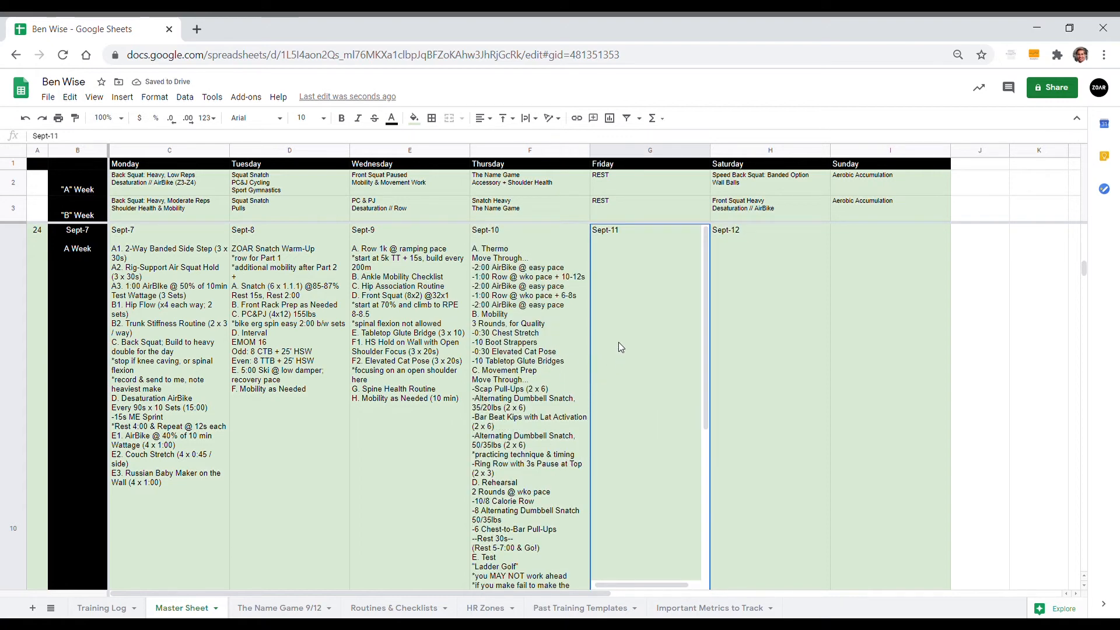
Step: Enter "FULL REST" in the Sept-11 cell, followed by "(or)" on a separate line below
{"action": "double_click", "coordinate": [650, 303]}
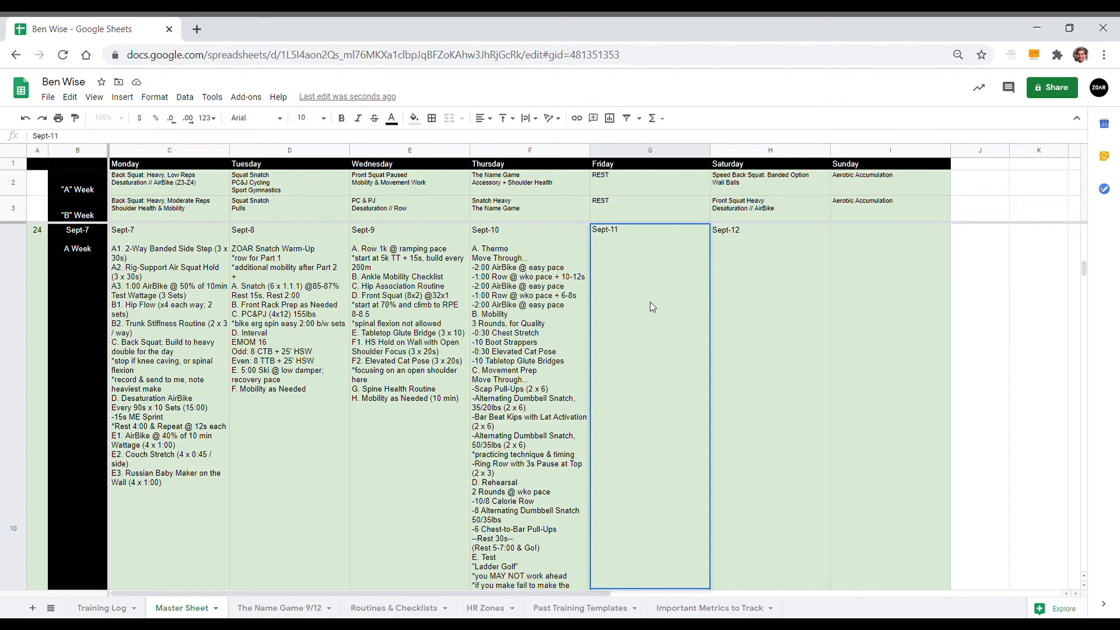
{"action": "type", "text": "R"}
{"action": "key", "text": "BackSpace"}
{"action": "type", "text": "FULL REST  "}
{"action": "type", "text": "(or"}
{"action": "type", "text": ")"}
{"action": "left_click", "coordinate": [299, 480]}
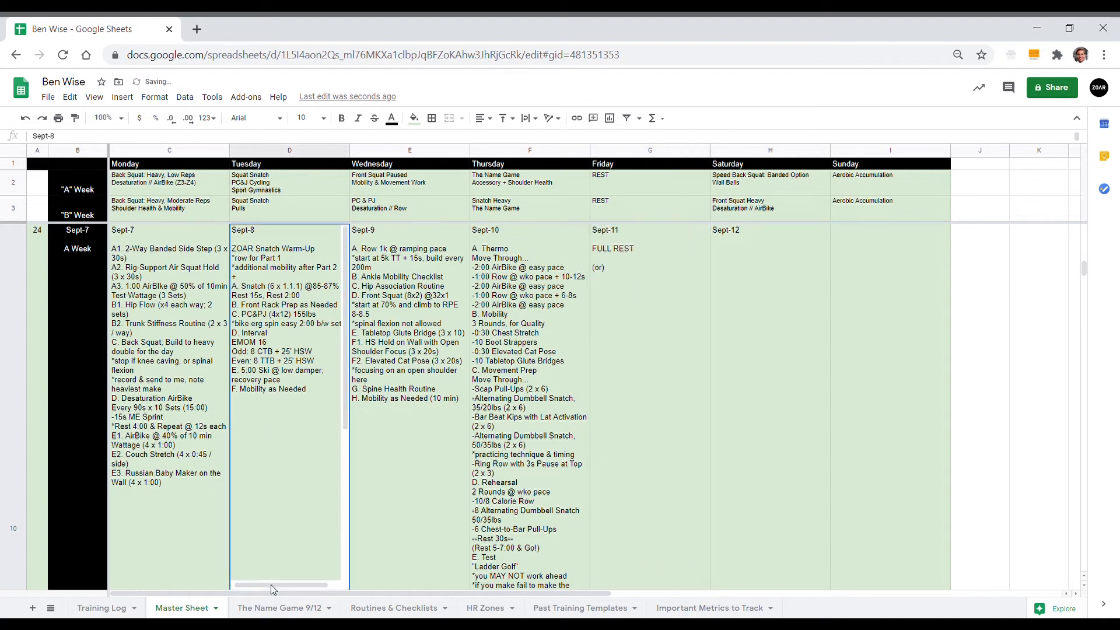
Step: Copy the Aerobic Accessory text from The Name Game 9/12 sheet into the Master Sheet's Sept-11 cell below "(or)"
{"action": "left_click", "coordinate": [271, 608]}
{"action": "double_click", "coordinate": [375, 342]}
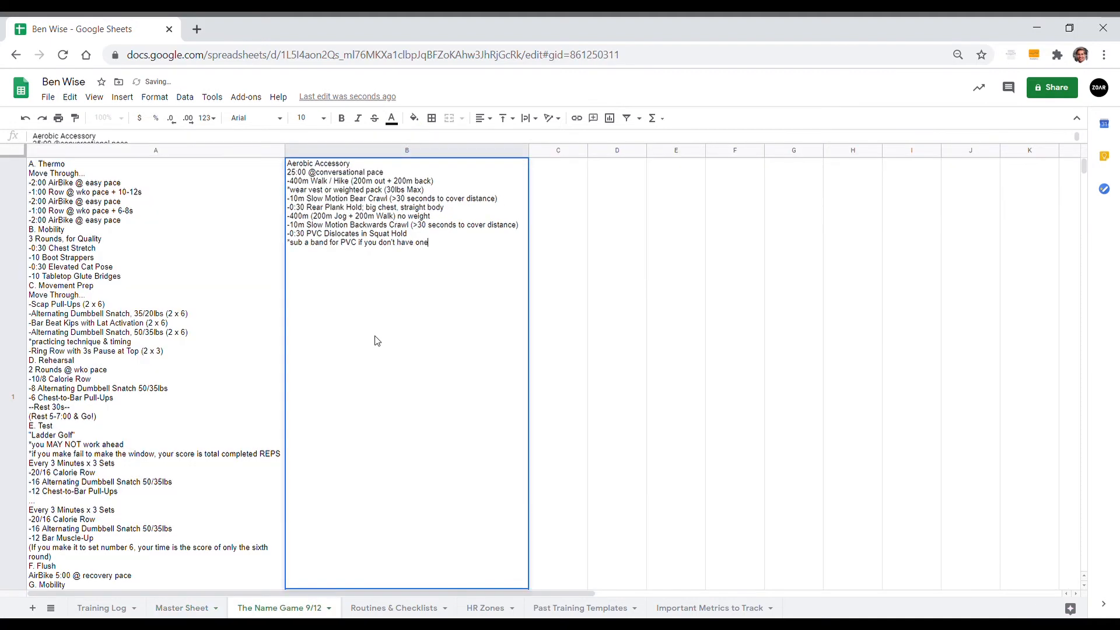
{"action": "left_click_drag", "start_coordinate": [452, 243], "coordinate": [247, 130]}
{"action": "key", "text": "ctrl+c"}
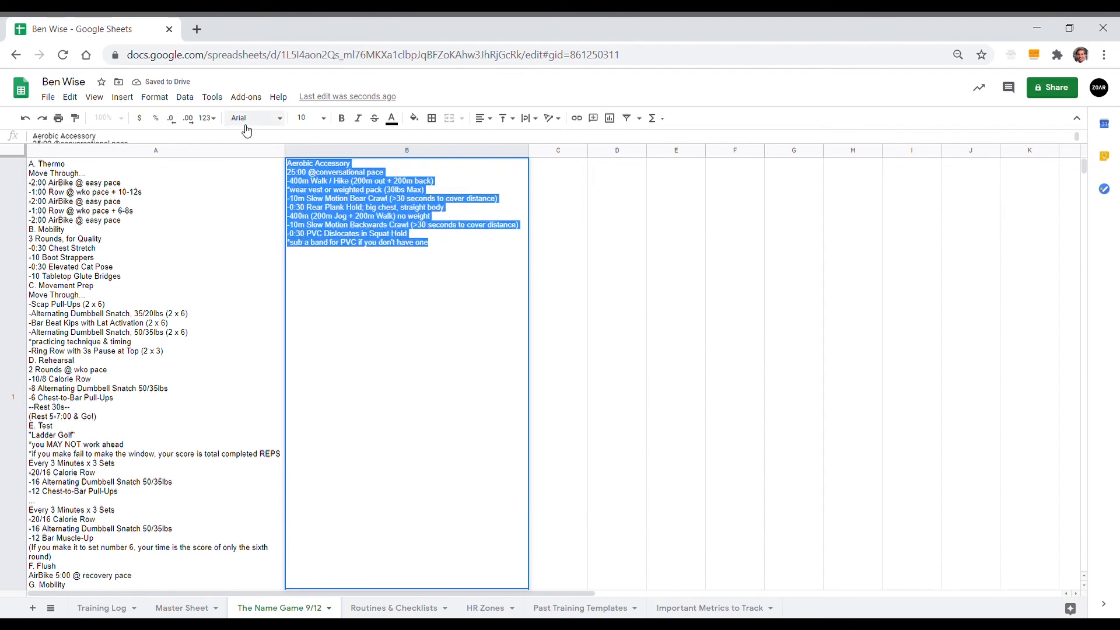
{"action": "left_click", "coordinate": [197, 610]}
{"action": "left_click", "coordinate": [636, 257]}
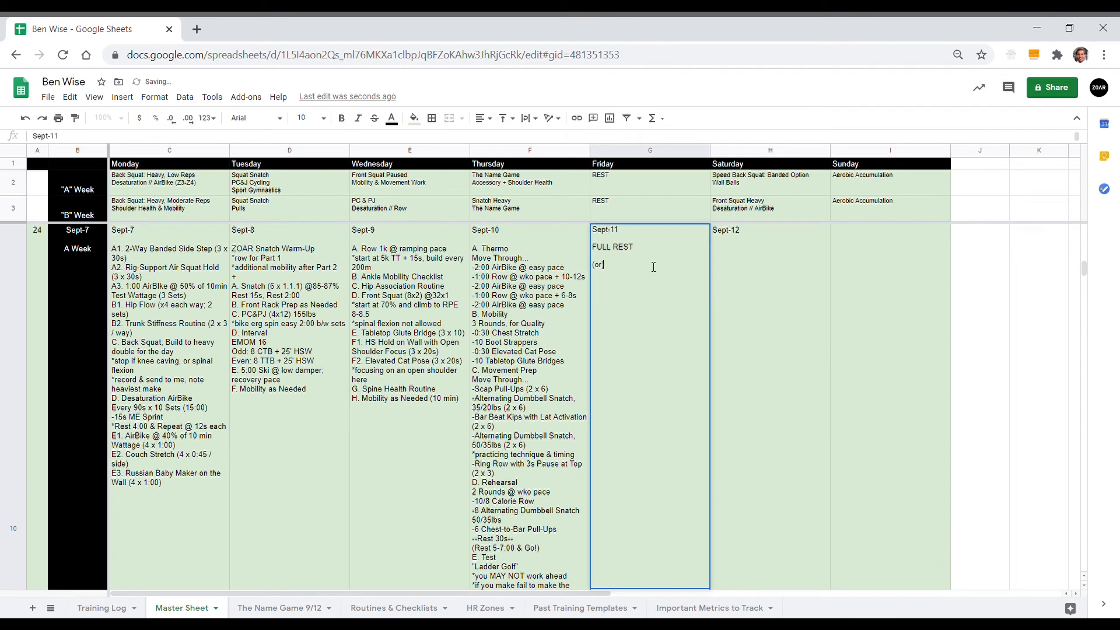
{"action": "key", "text": "ctrl+v"}
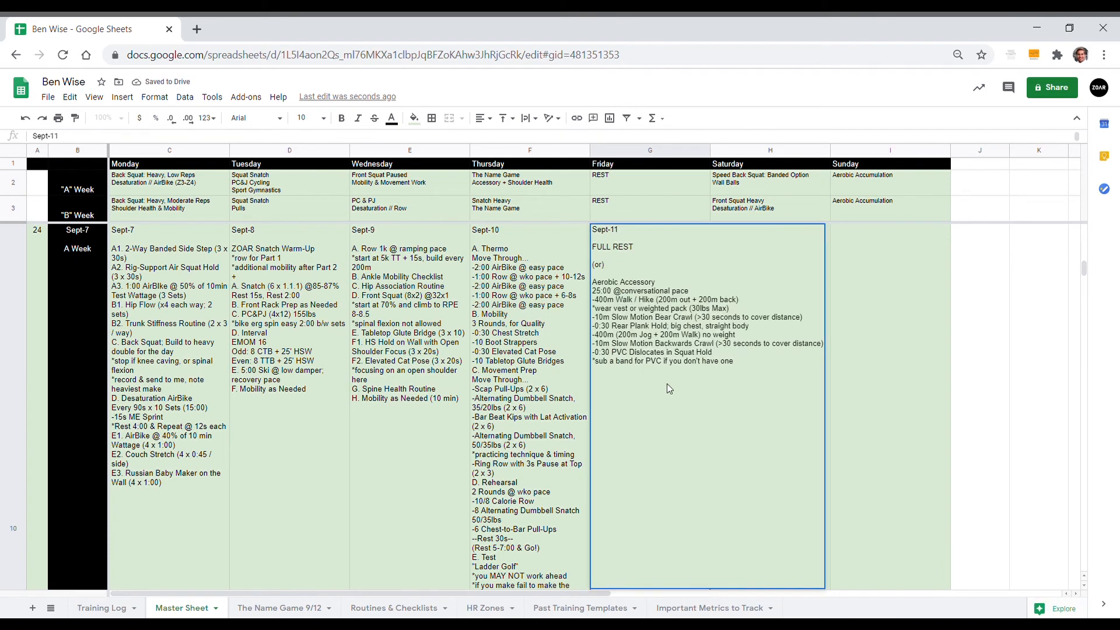
{"action": "key", "text": "shift+Tab"}
{"action": "double_click", "coordinate": [662, 378]}
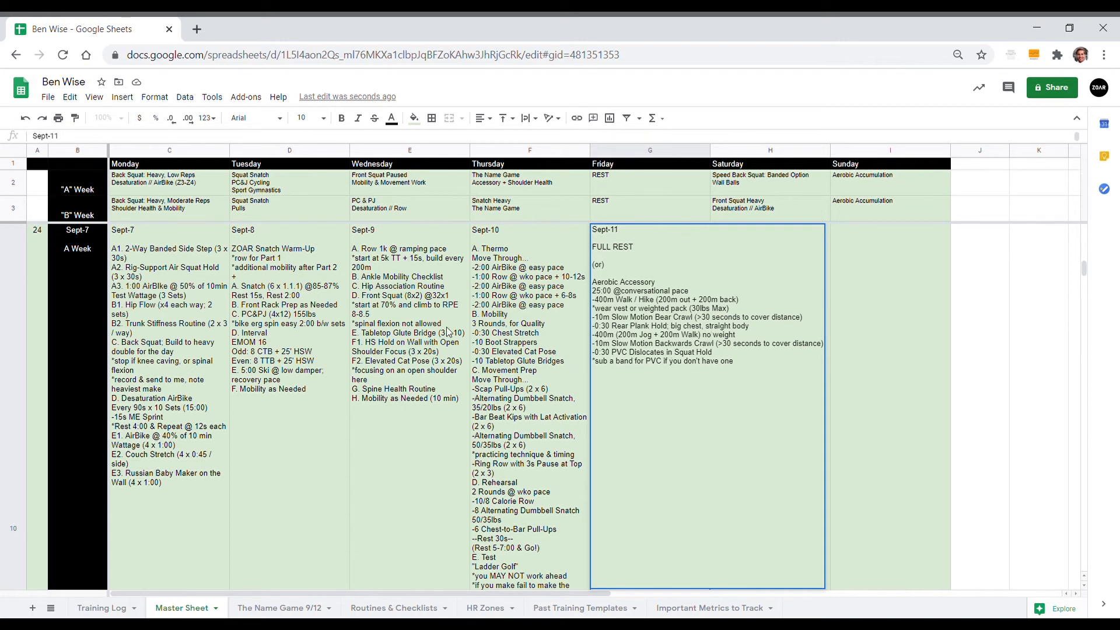
Step: Enter "A. Row (3 x 1:30) @ easy pace" in the Master Sheet's Sept-12 cell, below the date
{"action": "left_click", "coordinate": [521, 288]}
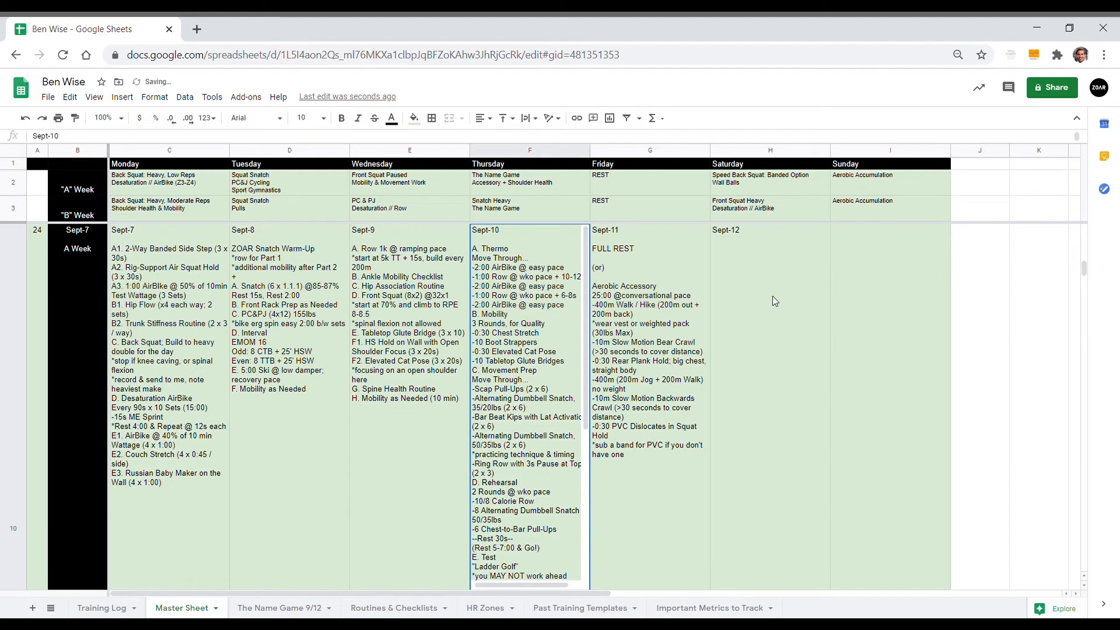
{"action": "left_click", "coordinate": [799, 261]}
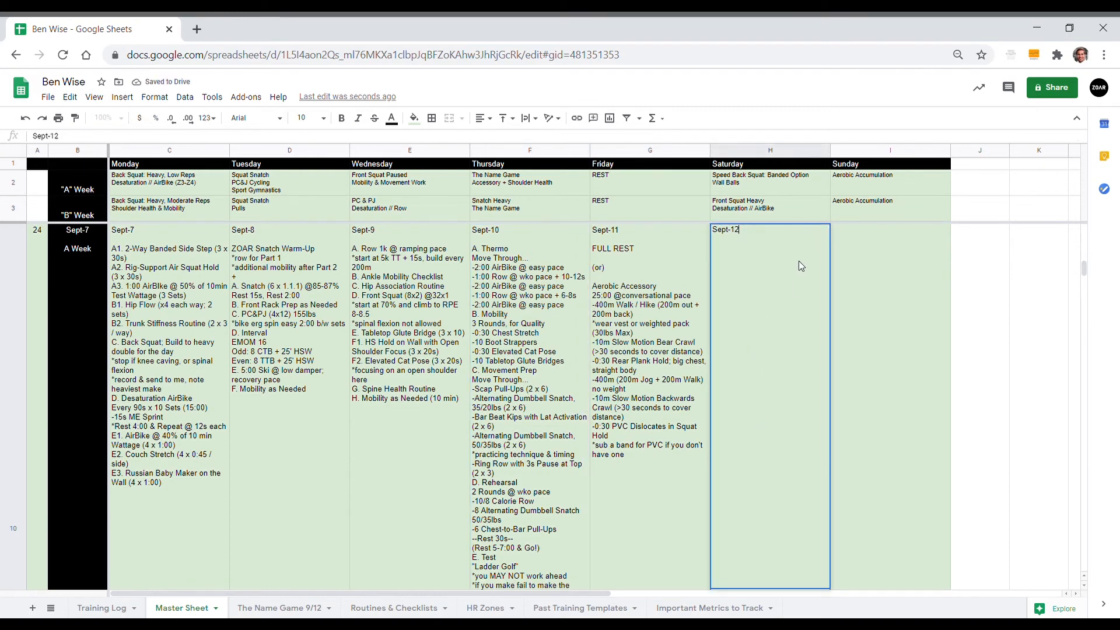
{"action": "key", "text": "Down"}
{"action": "key", "text": "Up"}
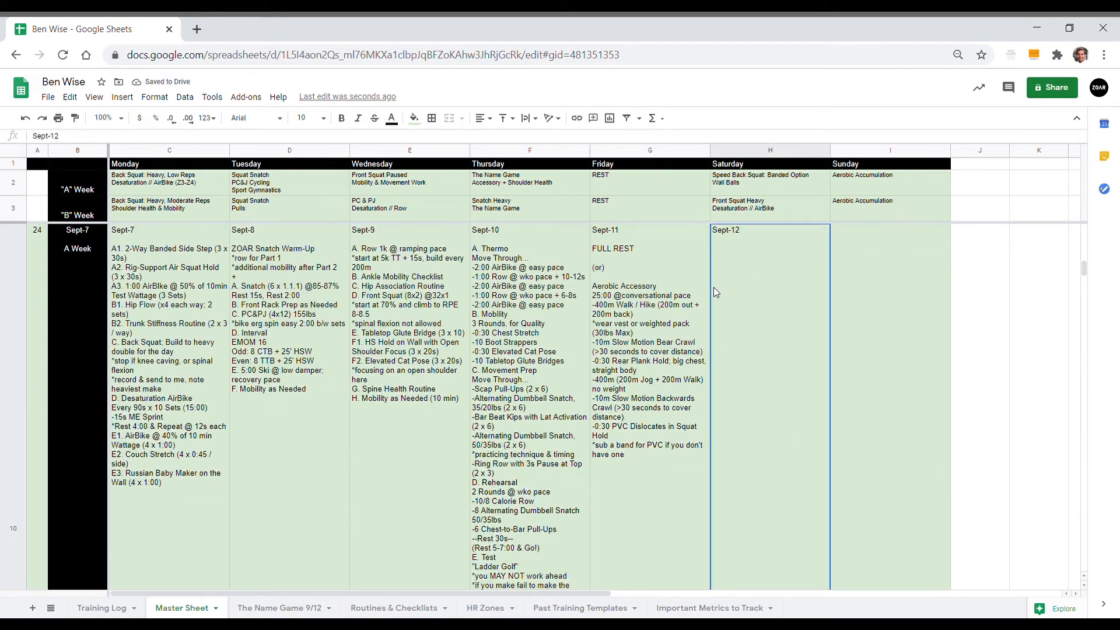
{"action": "double_click", "coordinate": [760, 276]}
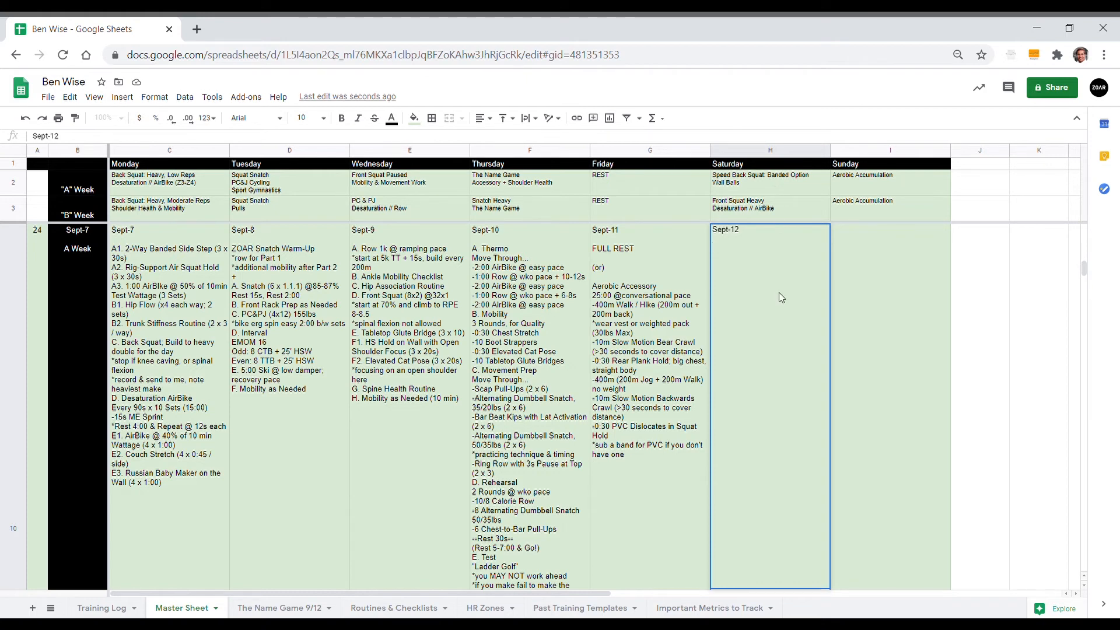
{"action": "type", "text": "A."}
{"action": "type", "text": "Row (3 x 1:30) @ easy pace"}
Step: Add the line "B1. Alt Lizards (3 x 12 / side)" to the Sept-12 workout
{"action": "key", "text": "alt+Return"}
{"action": "type", "text": "B"}
{"action": "key", "text": "BackSpace"}
{"action": "type", "text": "B1. Alt Lizards (3 x"}
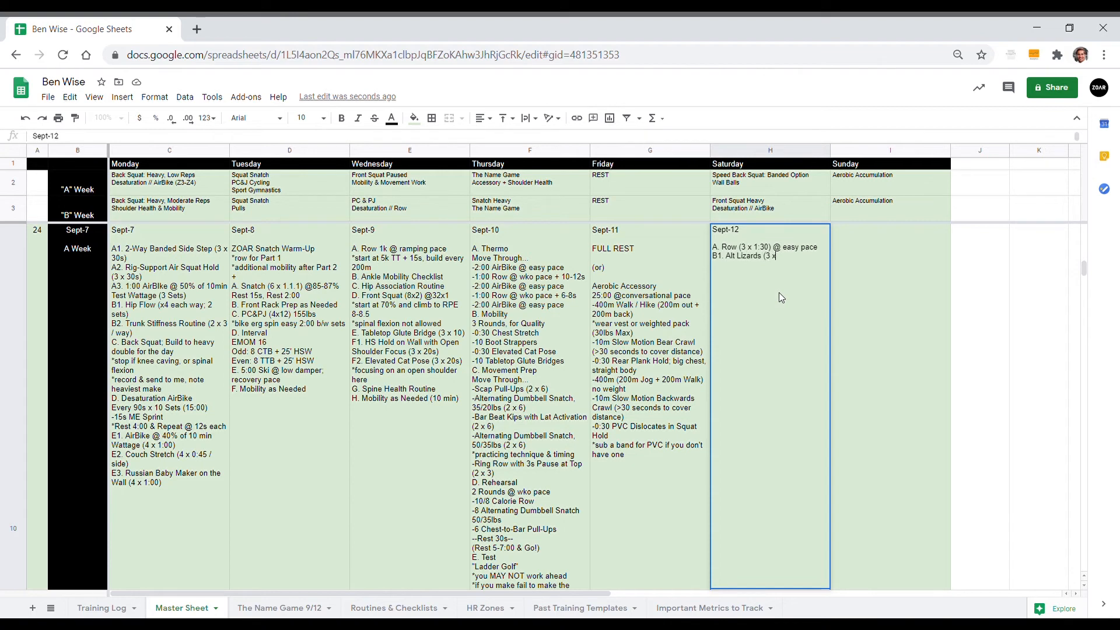
{"action": "type", "text": " 12 / side)"}
Step: Add the line "B2. Kang Squat (3 x 8) 45lb" to the Sept-12 workout
{"action": "key", "text": "alt+Return"}
{"action": "type", "text": "B2"}
{"action": "type", "text": "Kang Squat (3"}
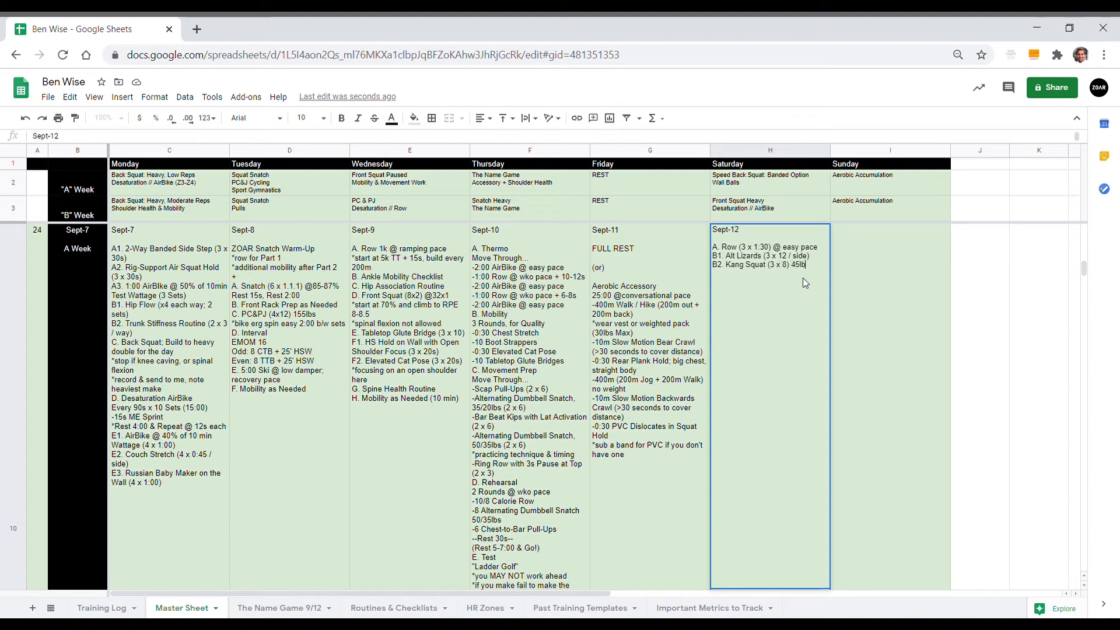
Step: Add the line "B3. MaGill Big 3 (3 x 3 / each)" to the Sept-12 workout
{"action": "type", "text": "B3. MaGill Big"}
{"action": "type", "text": "3 (3 x 3 / each)"}
Step: Add the line "C. Front Rack Stretch (3 x 20s / side)" to the Sept-12 workout
{"action": "type", "text": "Fr"}
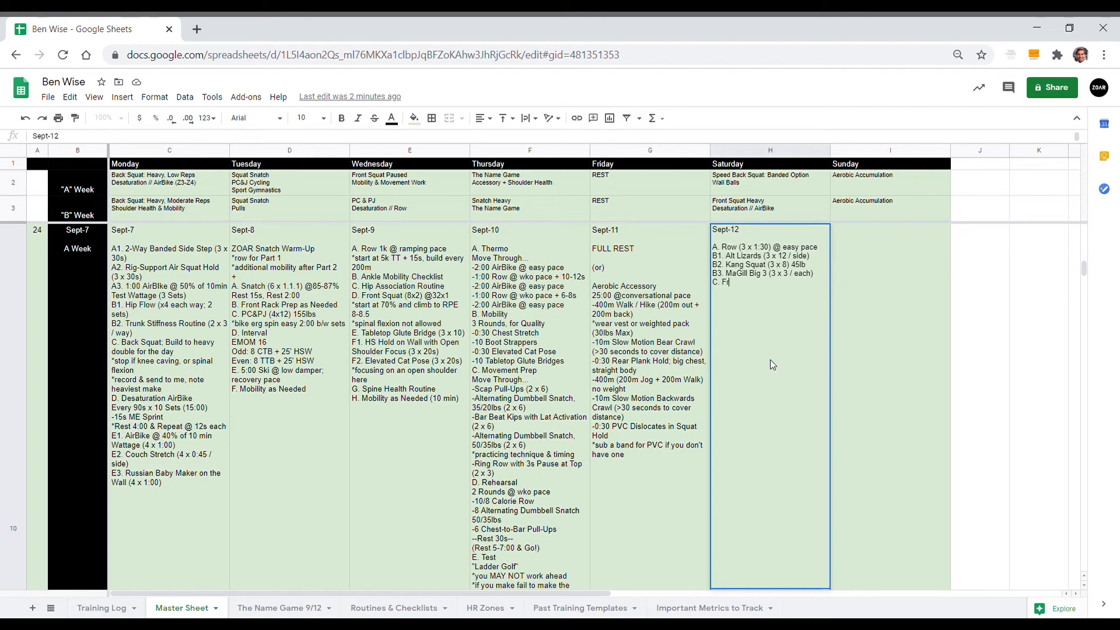
{"action": "type", "text": "ont Rack Stretch (3 x 20s / side)"}
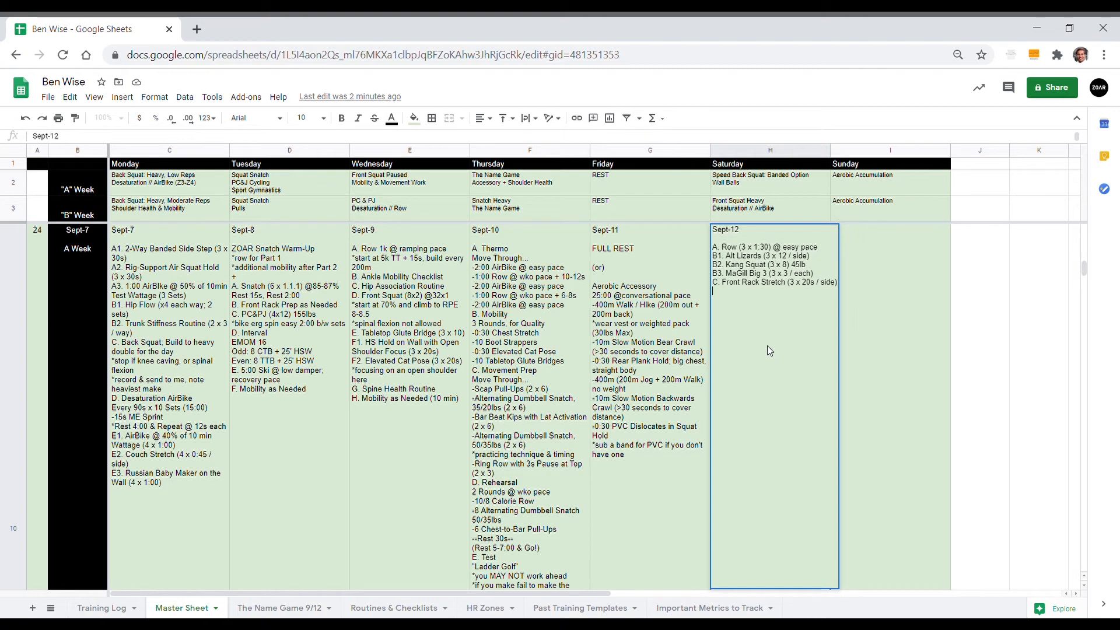
{"action": "key", "text": "alt+Return"}
{"action": "type", "text": "C2."}
{"action": "key", "text": "BackSpace"}
{"action": "key", "text": "BackSpace"}
{"action": "key", "text": "BackSpace"}
{"action": "key", "text": "BackSpace"}
{"action": "type", "text": "D. Front Squat with Straps"}
{"action": "type", "text": "3 x"}
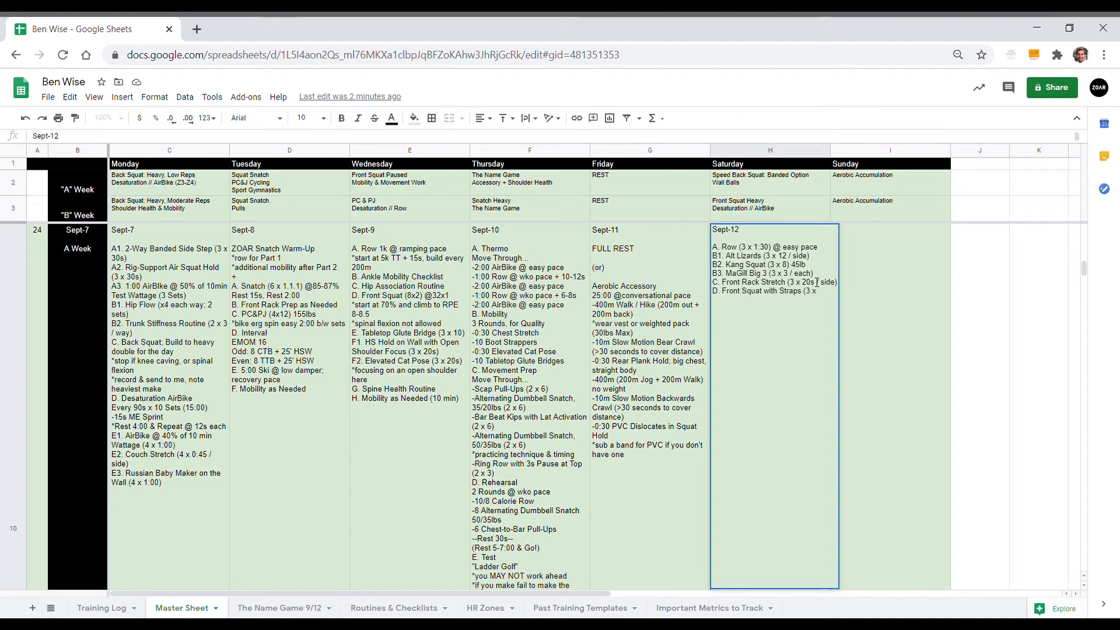
{"action": "type", "text": " 5) @33"}
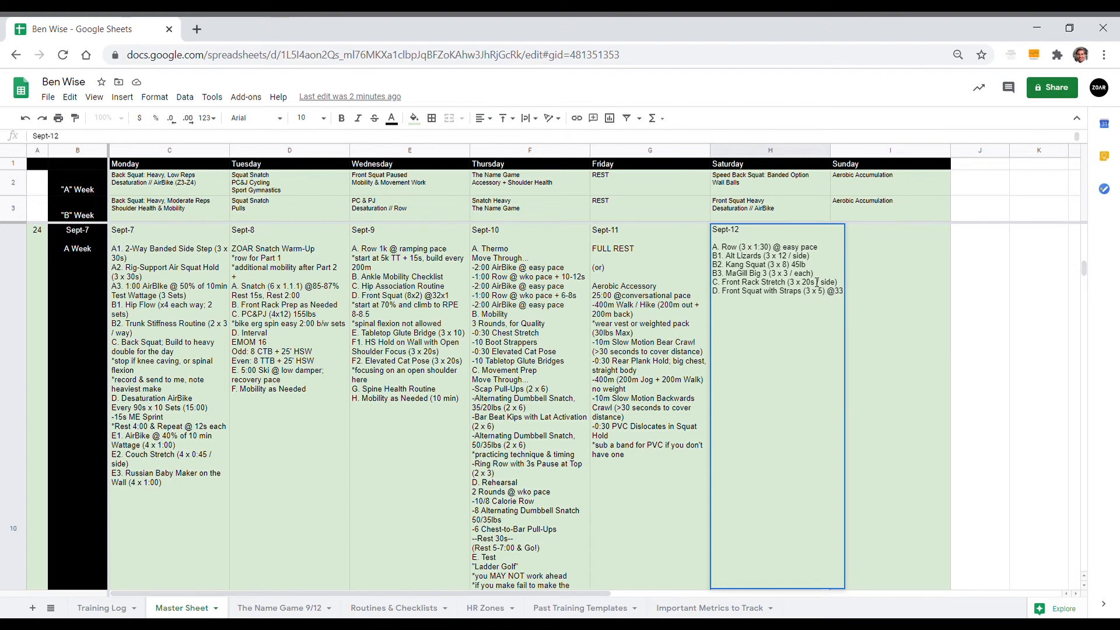
{"action": "type", "text": "x"}
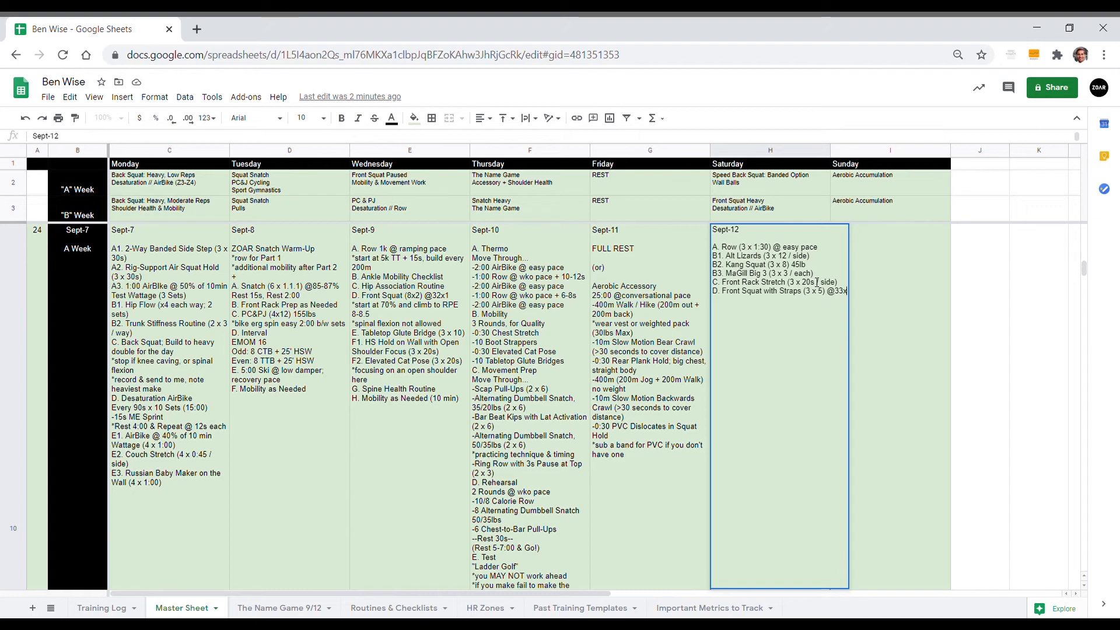
{"action": "type", "text": "3"}
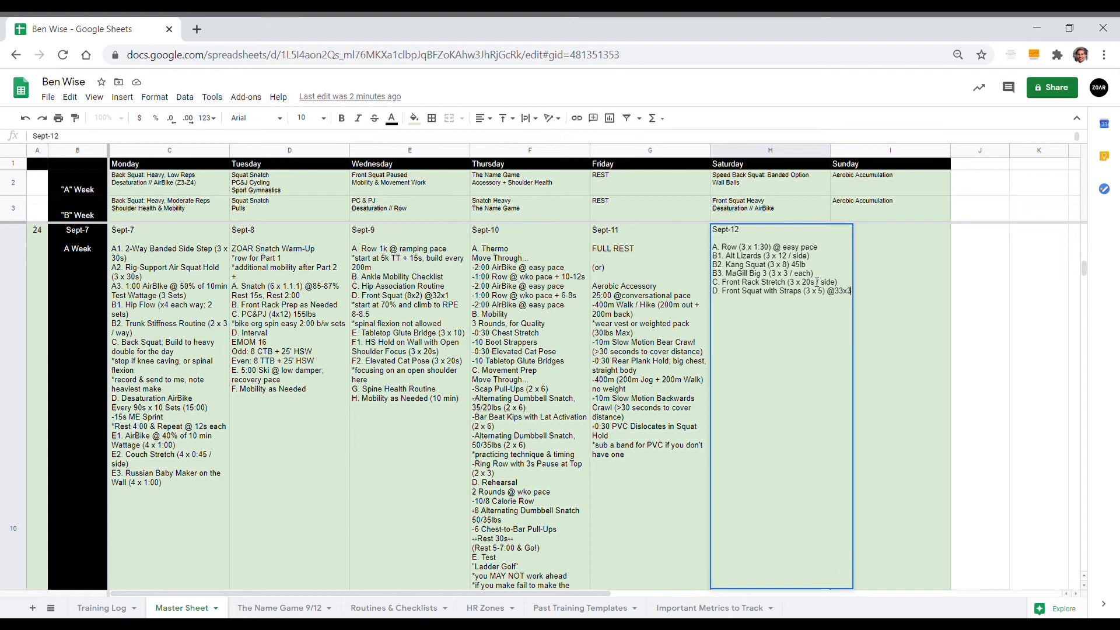
{"action": "type", "text": " @"}
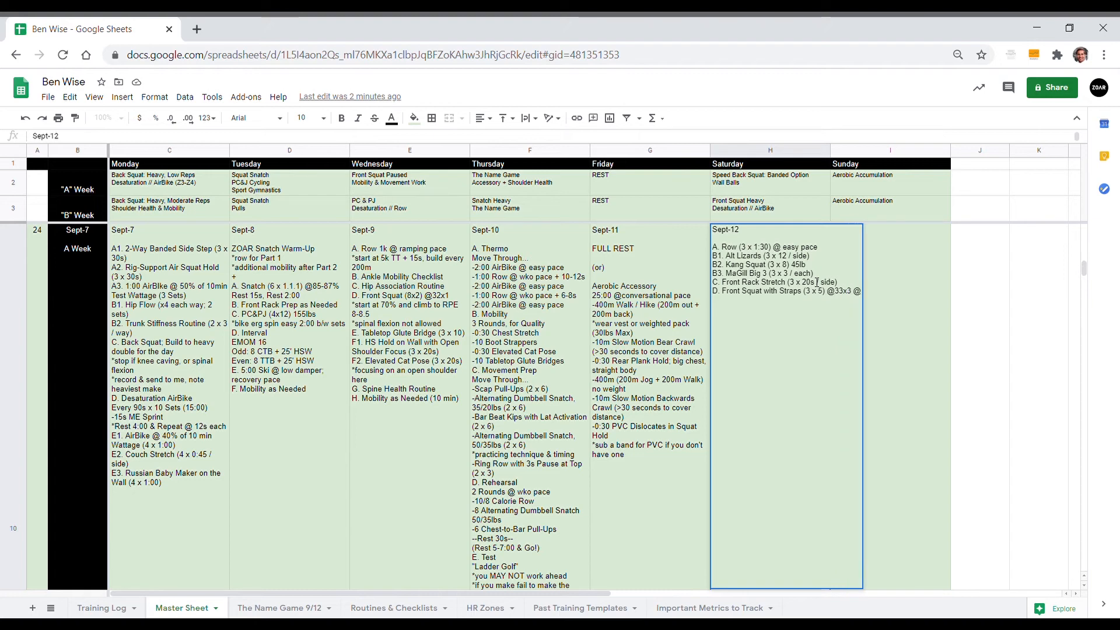
{"action": "type", "text": "50"}
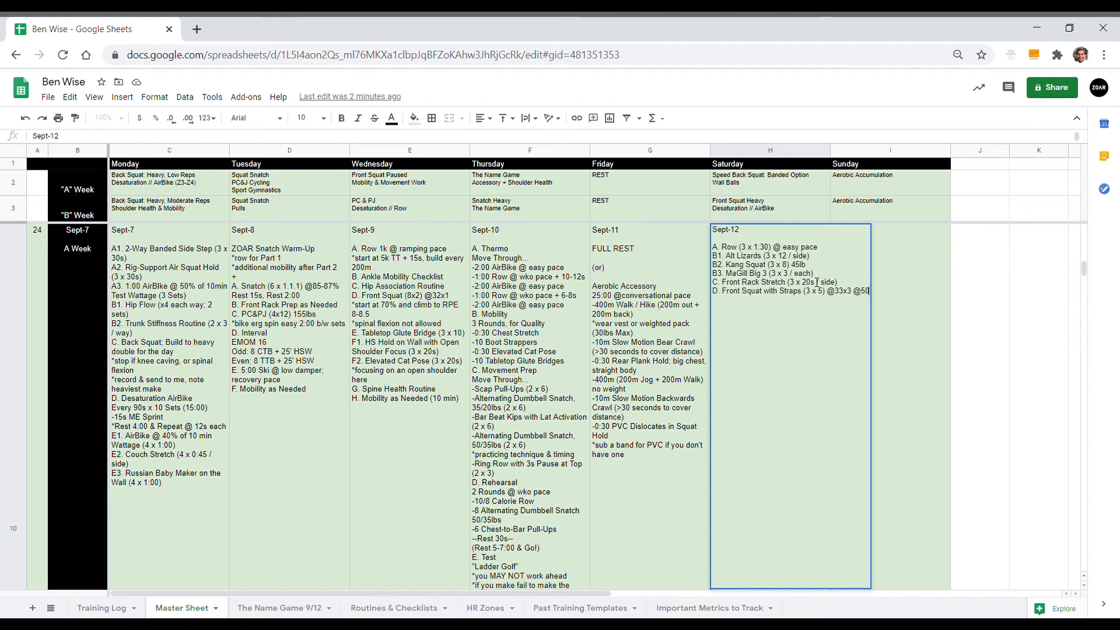
{"action": "type", "text": "-60%"}
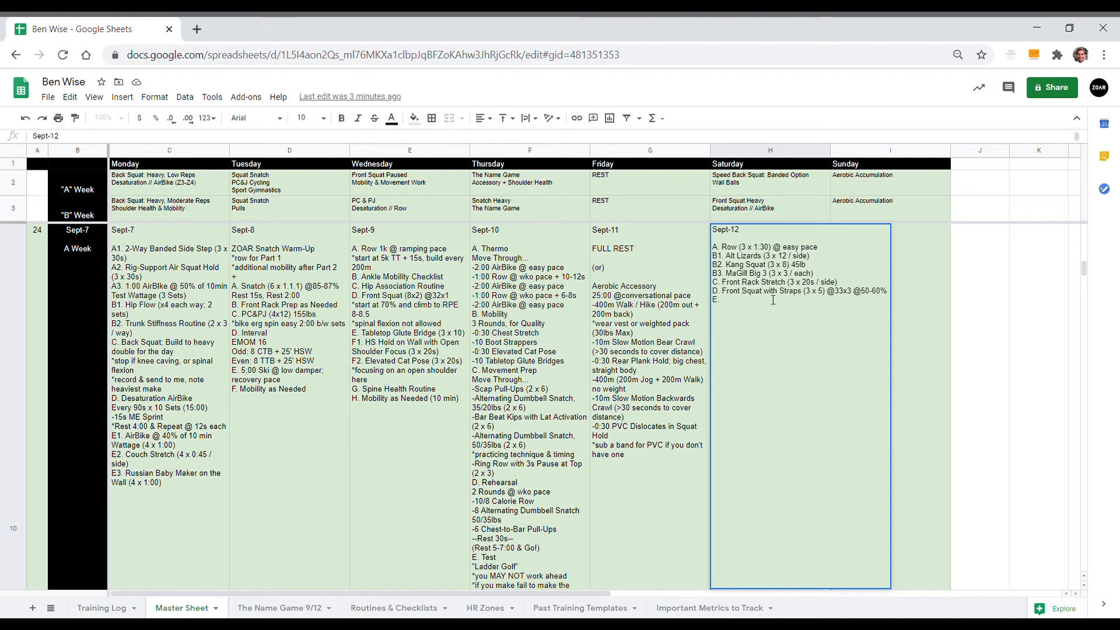
{"action": "type", "text": "Banded Back Squat ("}
{"action": "key", "text": "BackSpace"}
{"action": "key", "text": "BackSpace"}
{"action": "type", "text": "Every 990"}
{"action": "key", "text": "BackSpace"}
{"action": "key", "text": "BackSpace"}
{"action": "type", "text": "0s x 12"}
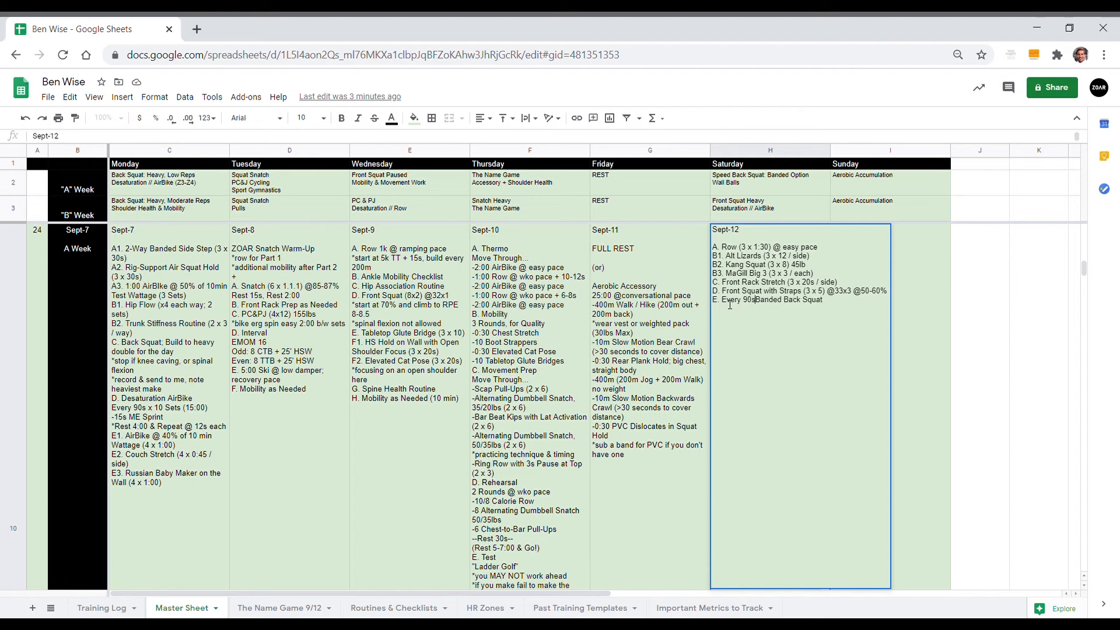
{"action": "type", "text": " Sets"}
{"action": "key", "text": "alt+Return"}
{"action": "type", "text": "-3"}
{"action": "type", "text": " @"}
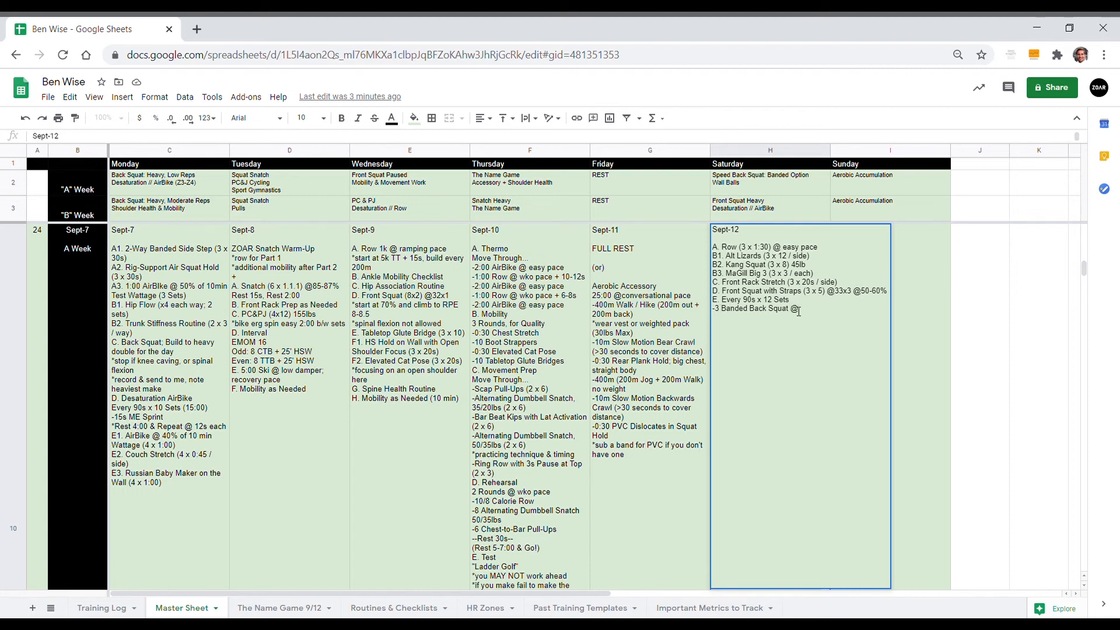
{"action": "type", "text": "185lbs"}
{"action": "type", "text": "*in"}
{"action": "type", "text": "double"}
{"action": "type", "text": " over reds"}
Step: Add the heading "F. Interval" to the Sept-12 workout, followed by "EMOM 18-22" on its own line
{"action": "type", "text": "EMOM"}
{"action": "type", "text": " EST"}
{"action": "key", "text": "BackSpace"}
{"action": "key", "text": "BackSpace"}
{"action": "key", "text": "BackSpace"}
{"action": "key", "text": "BackSpace"}
{"action": "key", "text": "BackSpace"}
{"action": "key", "text": "BackSpace"}
{"action": "key", "text": "BackSpace"}
{"action": "type", "text": "INte"}
{"action": "key", "text": "BackSpace"}
{"action": "key", "text": "BackSpace"}
{"action": "key", "text": "BackSpace"}
{"action": "type", "text": "nterval EMOM"}
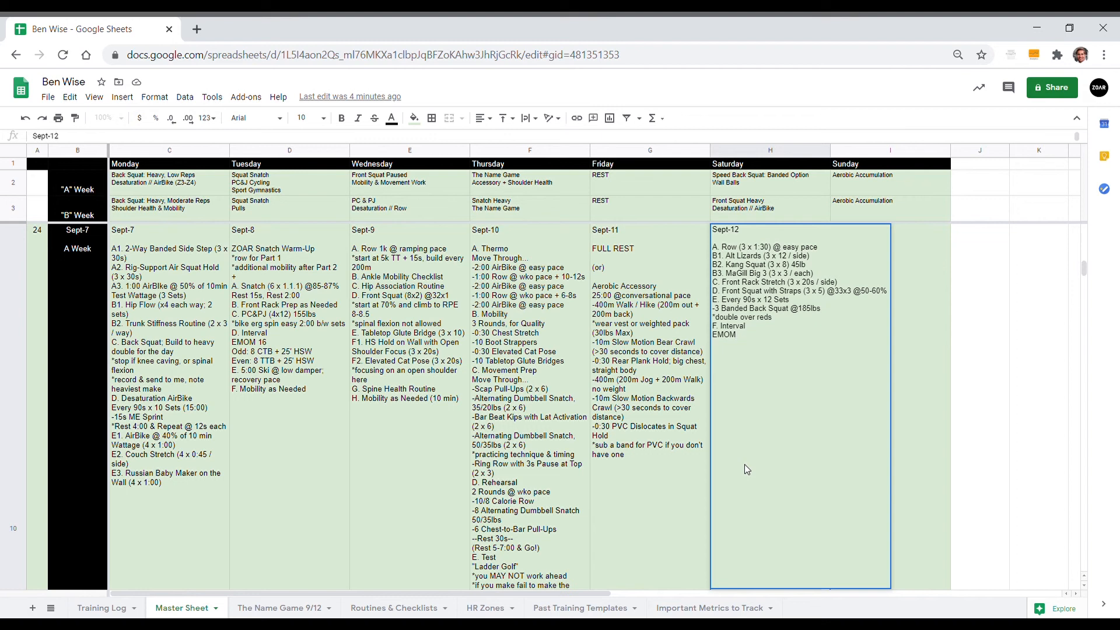
{"action": "type", "text": " 18-22"}
Step: Add the lines "Odd: 30s Row @ 1k TT Pace +0-2" and "Even: 15-17 Wall Balls" under the Sept-12 EMOM
{"action": "key", "text": "alt+Return"}
{"action": "type", "text": "Odd: "}
{"action": "type", "text": "Even"}
{"action": "type", "text": "30s RO"}
{"action": "type", "text": "w @"}
{"action": "type", "text": " 1k TT Pace"}
{"action": "type", "text": " +0"}
{"action": "type", "text": "-2"}
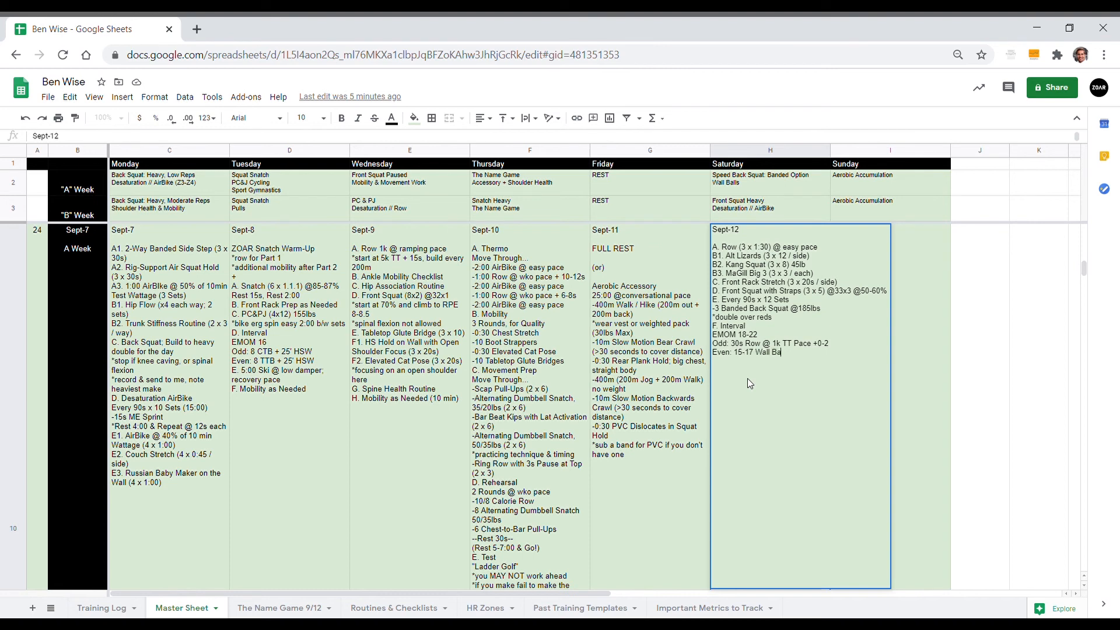
{"action": "type", "text": "lls"}
Step: Add the note "^start at 15 & TT +2s and build if able" below the Sept-12 Wall Balls line
{"action": "key", "text": "alt+Return"}
{"action": "type", "text": "^start at 15 & TT +2s and build if able"}
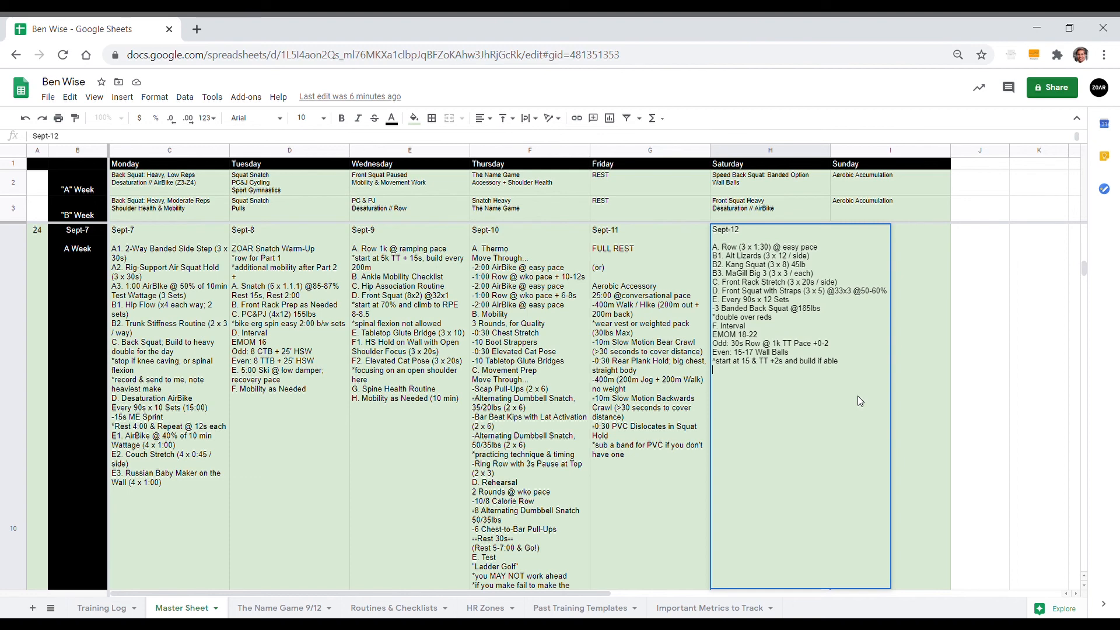
Step: Add the line "G1. T-Spine Opener (2 x 2:00)" to the Sept-12 workout
{"action": "type", "text": "G."}
{"action": "key", "text": "BackSpace"}
{"action": "type", "text": "1"}
{"action": "type", "text": ". "}
{"action": "type", "text": "T"}
{"action": "type", "text": "-Spine Sh"}
{"action": "key", "text": "BackSpace"}
{"action": "key", "text": "BackSpace"}
{"action": "type", "text": "Opener (2 x 2:00)G2. Seat"}
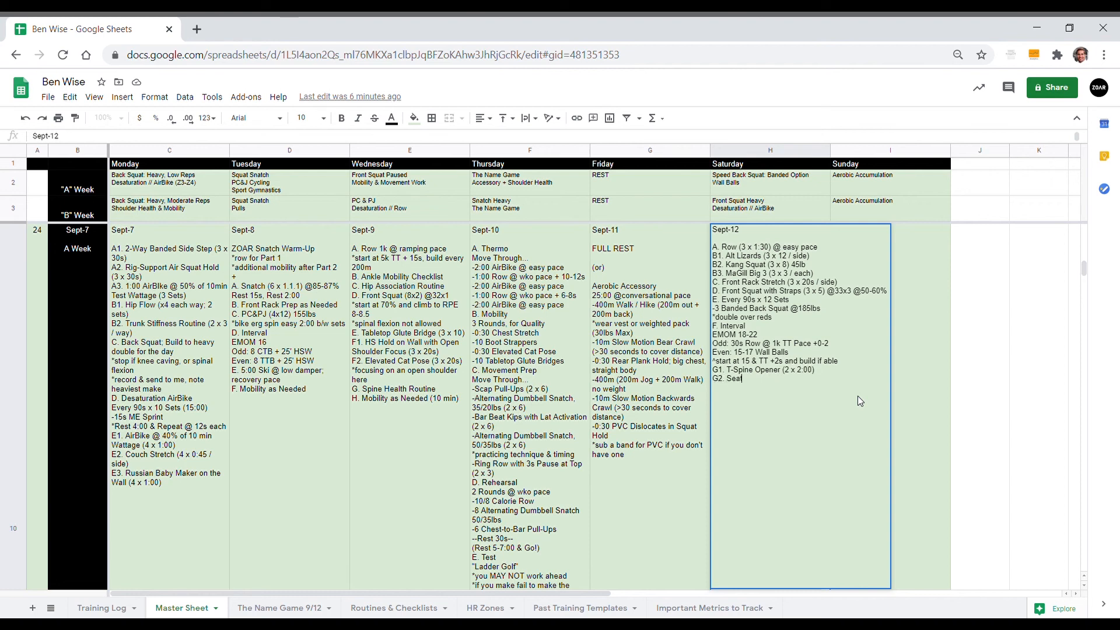
{"action": "type", "text": "ed Bicep S"}
{"action": "type", "text": "tretch (2 x 2"}
{"action": "type", "text": "0"}
{"action": "type", "text": ":00)"}
{"action": "key", "text": "alt+Return"}
{"action": "type", "text": "H. Breath Work "}
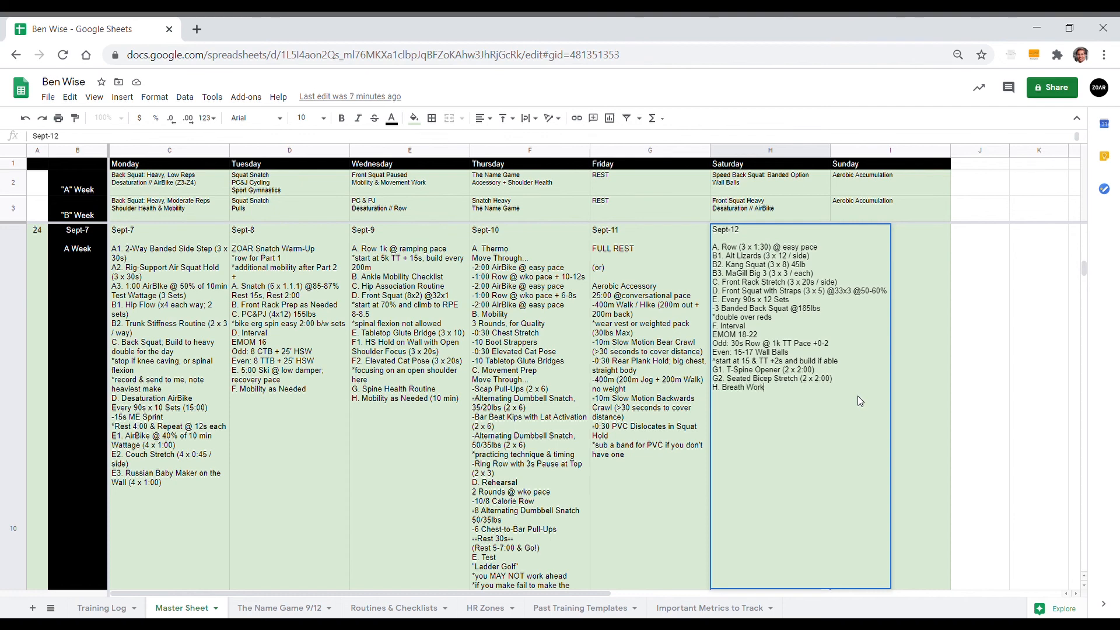
{"action": "type", "text": "Supine @4060 c"}
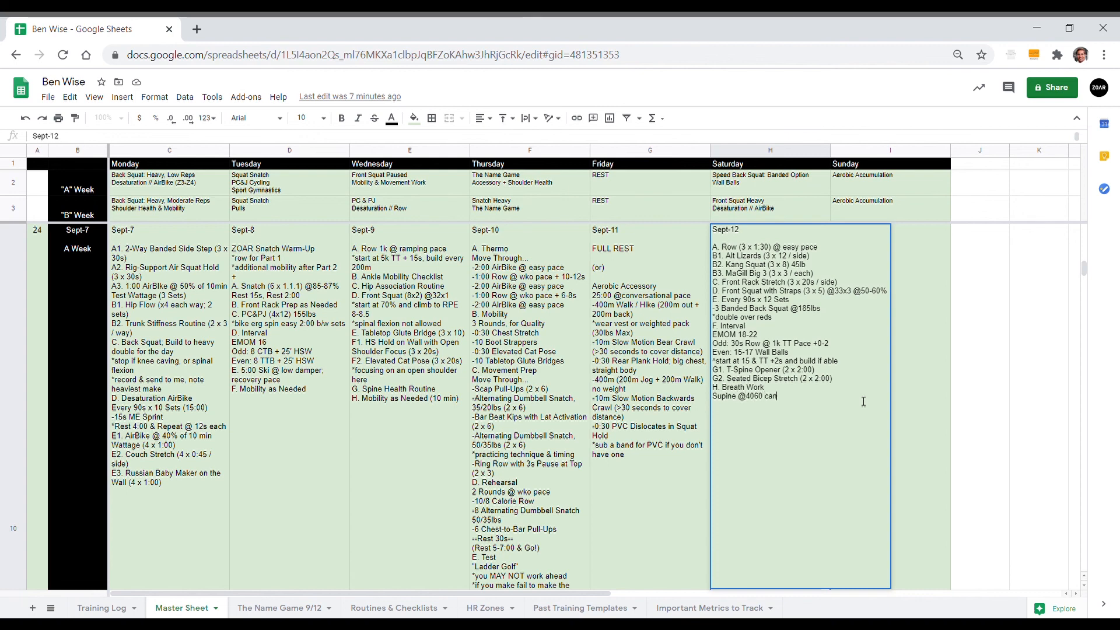
{"action": "type", "text": "adence"}
{"action": "left_click", "coordinate": [653, 408]}
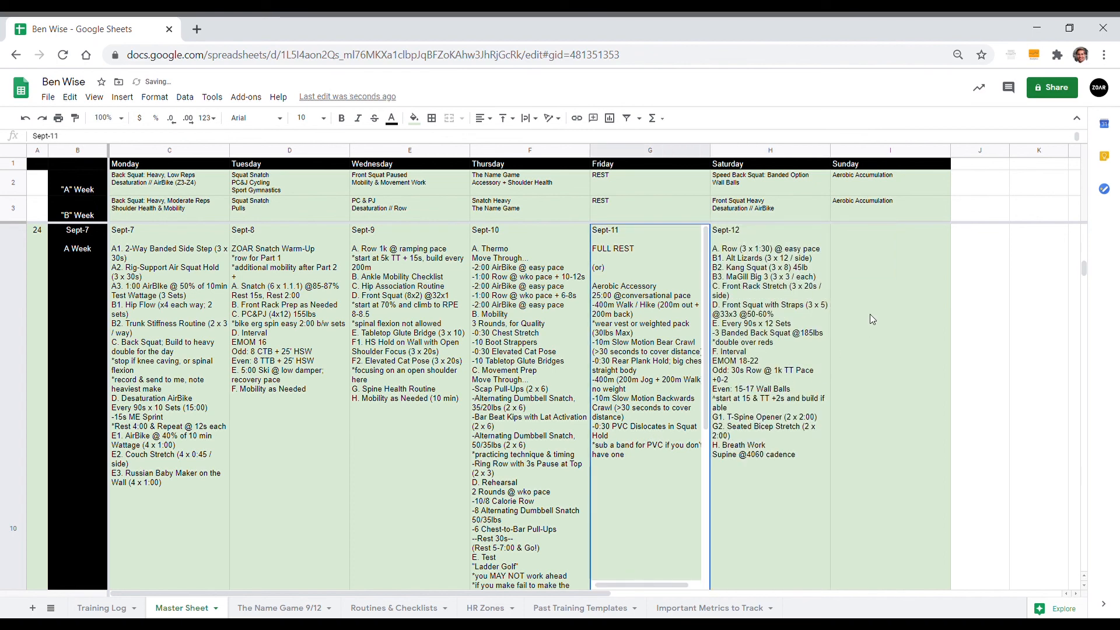
{"action": "left_click", "coordinate": [881, 184]}
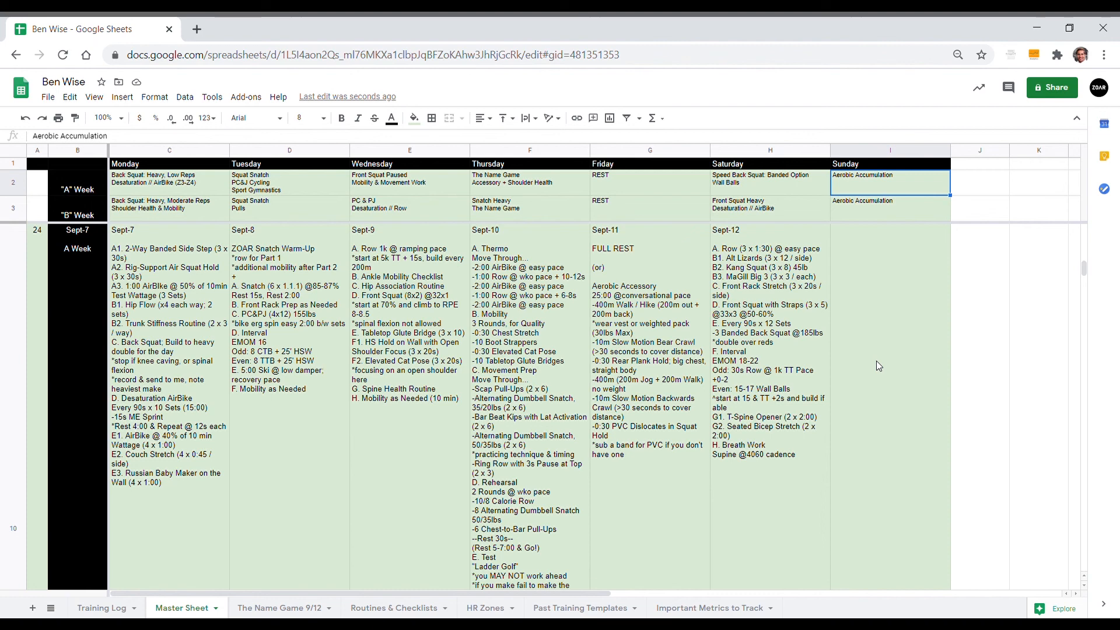
{"action": "left_click", "coordinate": [876, 360]}
{"action": "left_click", "coordinate": [752, 357]}
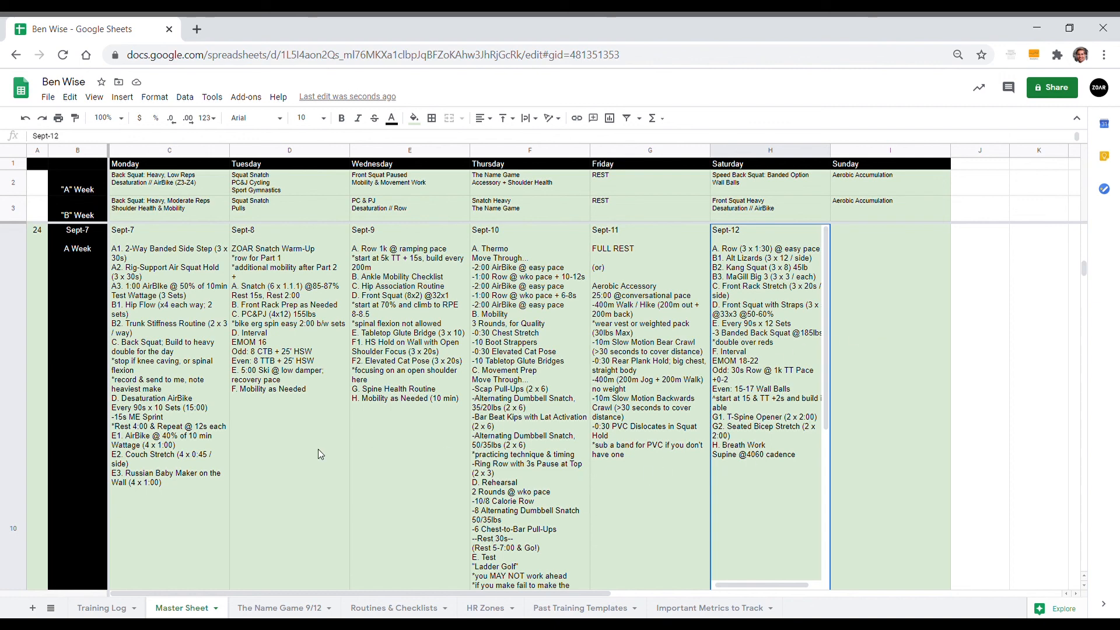
{"action": "left_click", "coordinate": [919, 408]}
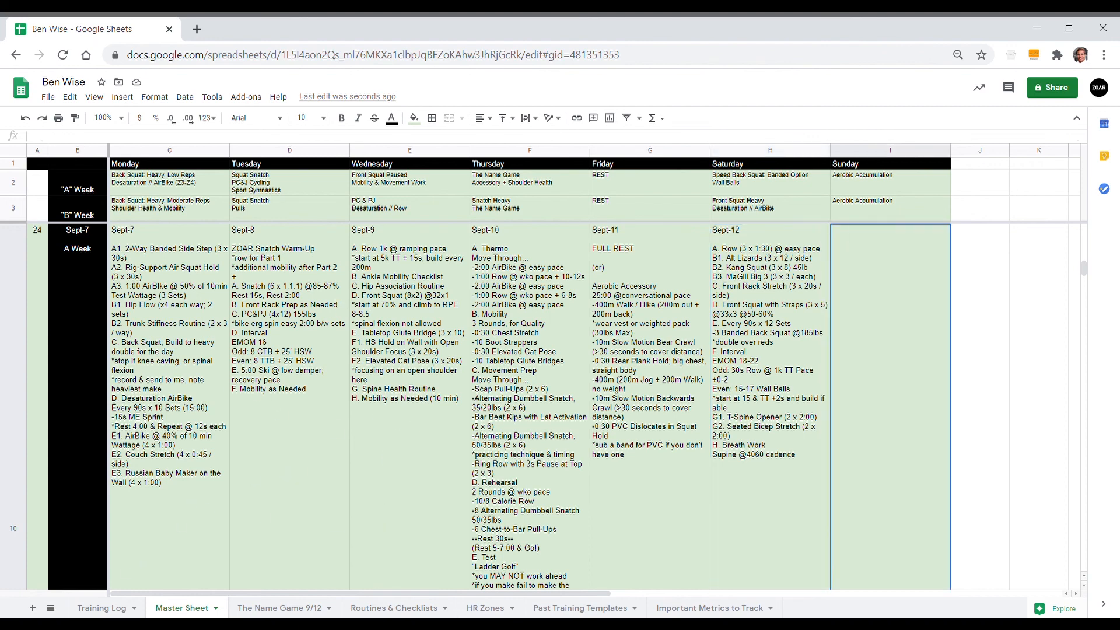
Step: Link the Training Log's Monday cell for Sept-7 to the Master Sheet's Sept-7 workout and fill the reference across through Saturday
{"action": "left_click", "coordinate": [99, 608]}
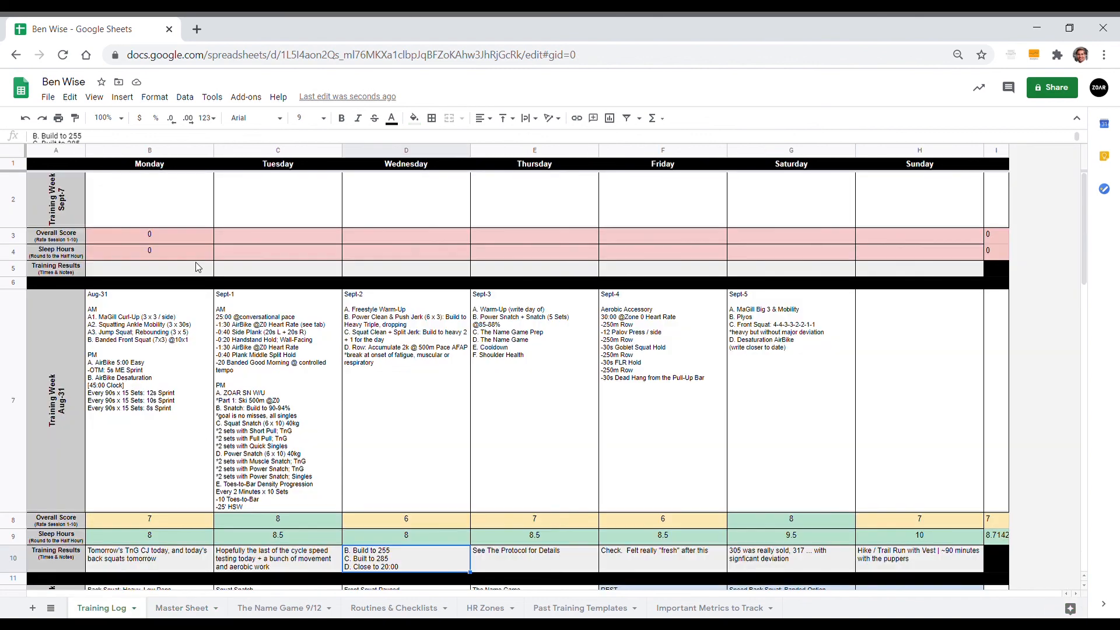
{"action": "left_click", "coordinate": [171, 206]}
{"action": "type", "text": "="}
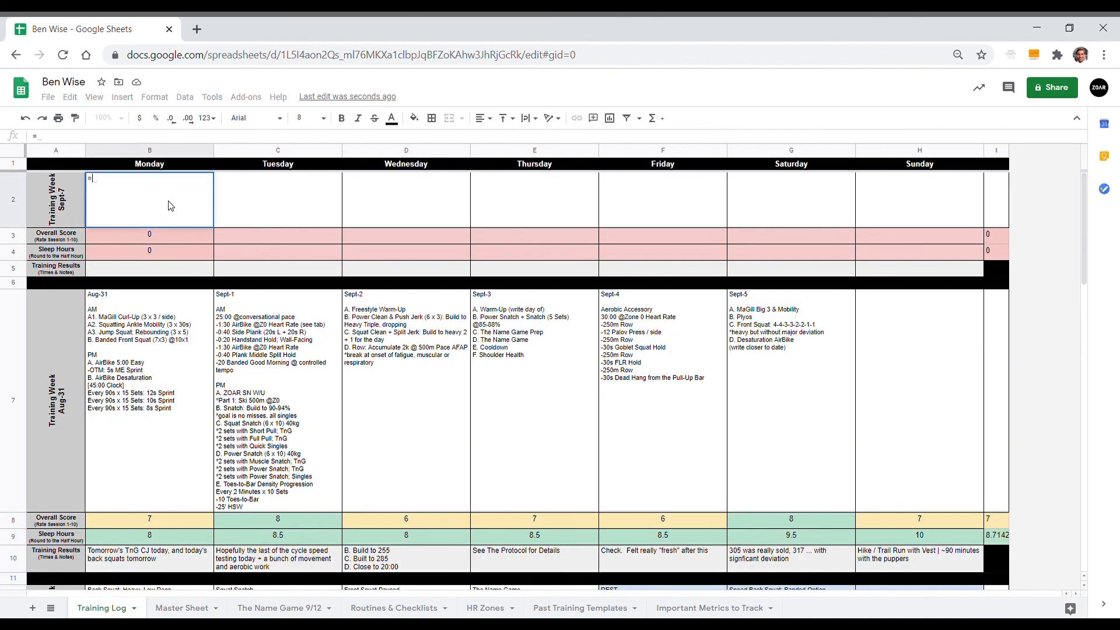
{"action": "left_click", "coordinate": [169, 609]}
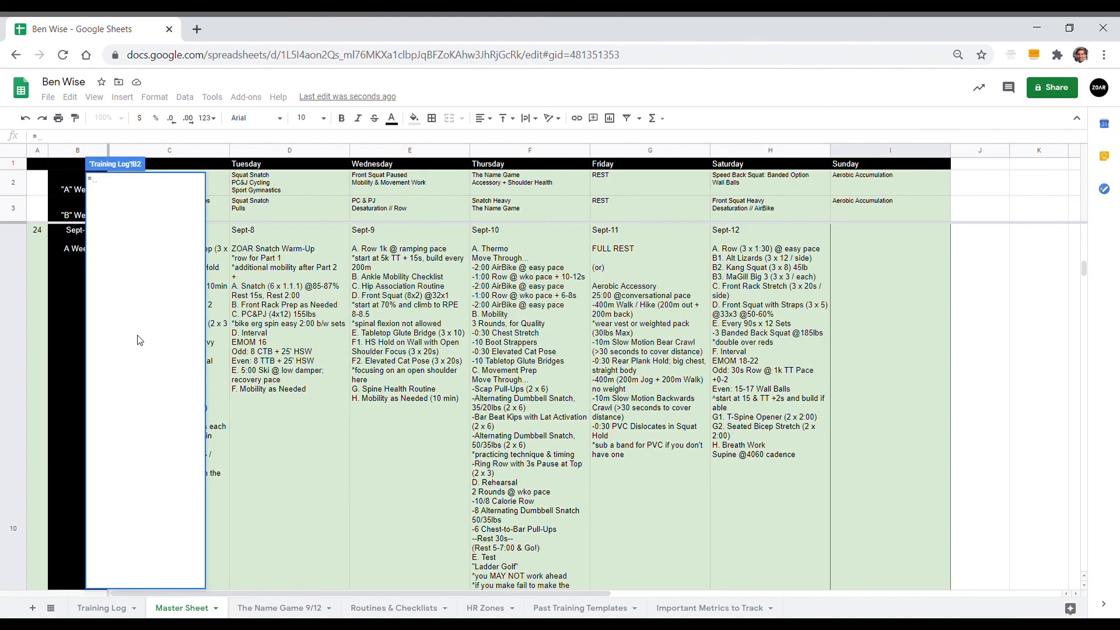
{"action": "left_click", "coordinate": [217, 336]}
{"action": "key", "text": "Return"}
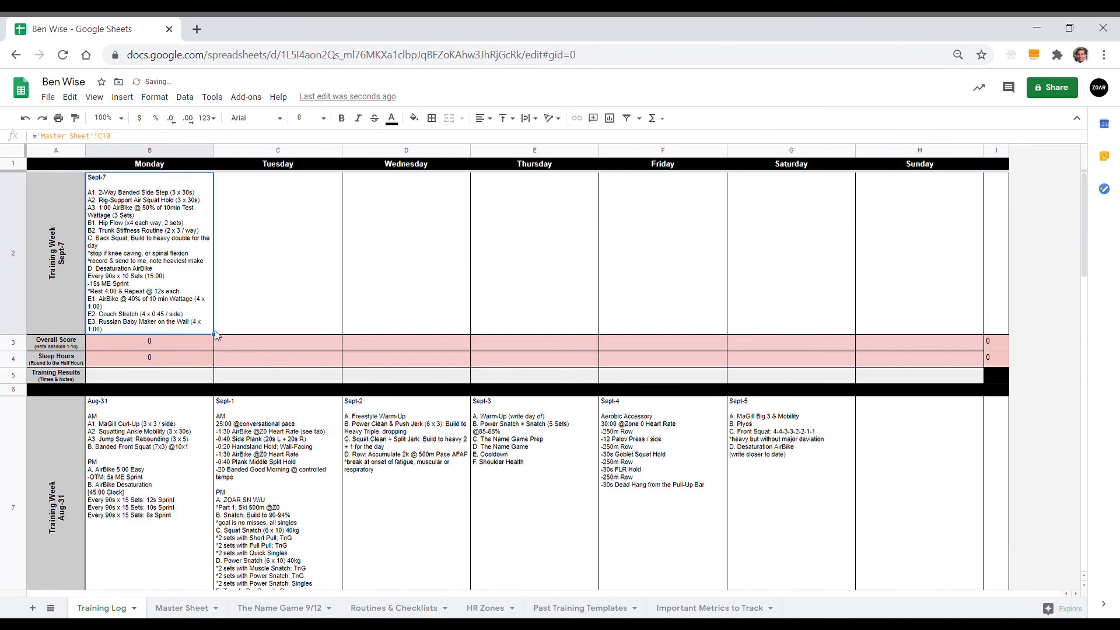
{"action": "left_click_drag", "start_coordinate": [224, 342], "coordinate": [825, 298]}
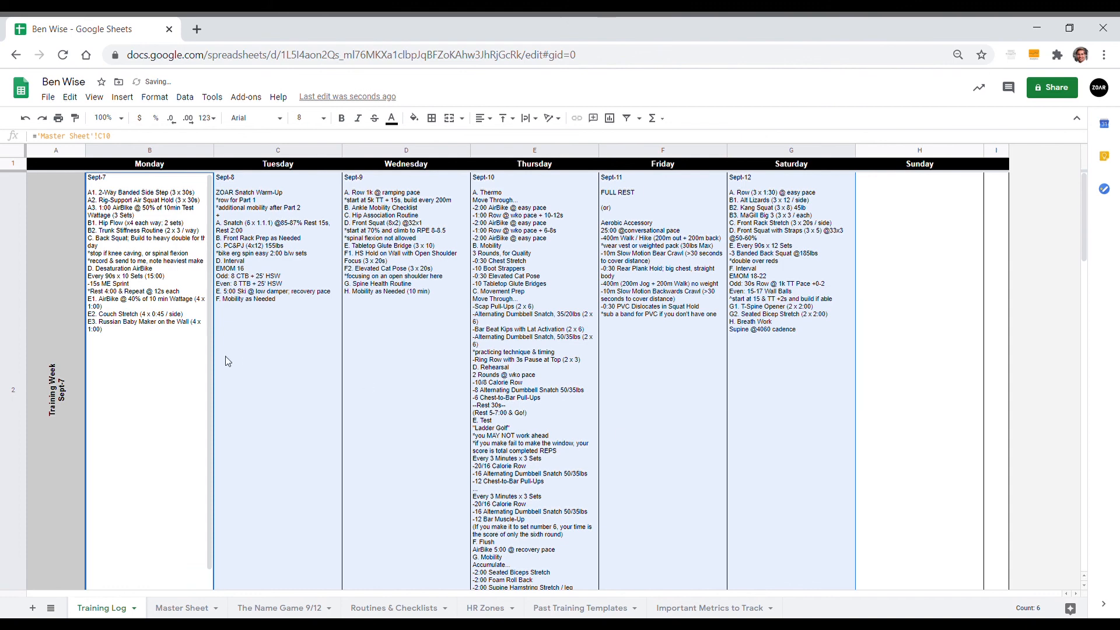
Step: Enter "Sept-13" in the Training Log's Sunday cell for the Sept-7 week, with "ZOAR Rest Day Protocol" below it
{"action": "left_click", "coordinate": [898, 264]}
{"action": "type", "text": "Sept"}
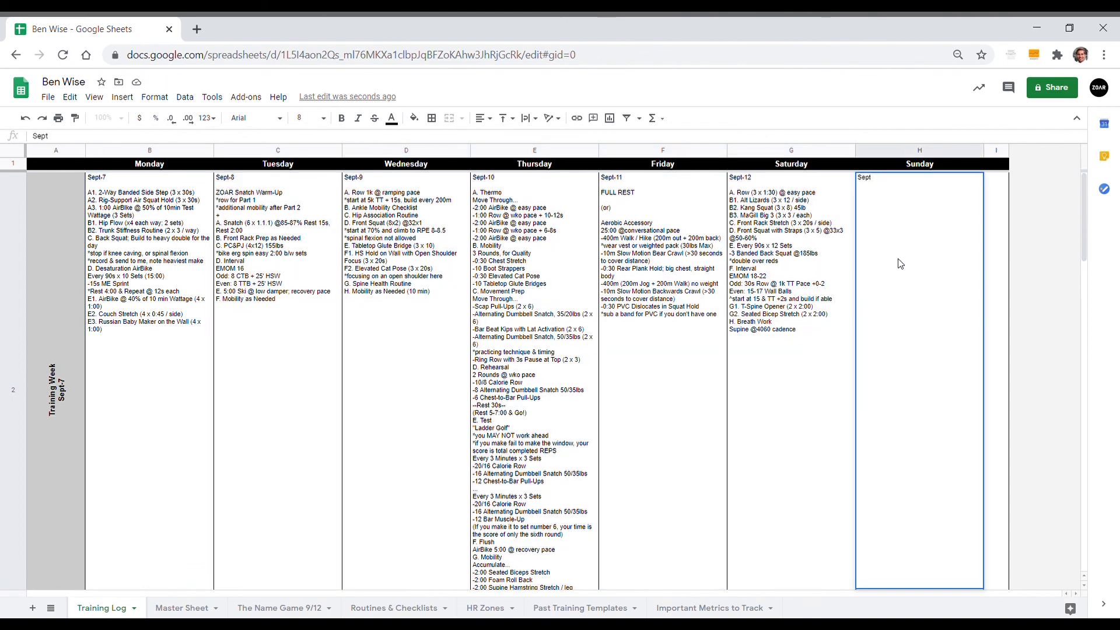
{"action": "type", "text": "-13  "}
{"action": "type", "text": "ZOAR Rest D"}
{"action": "type", "text": "ay Protoco"}
{"action": "type", "text": "l"}
{"action": "left_click", "coordinate": [642, 362]}
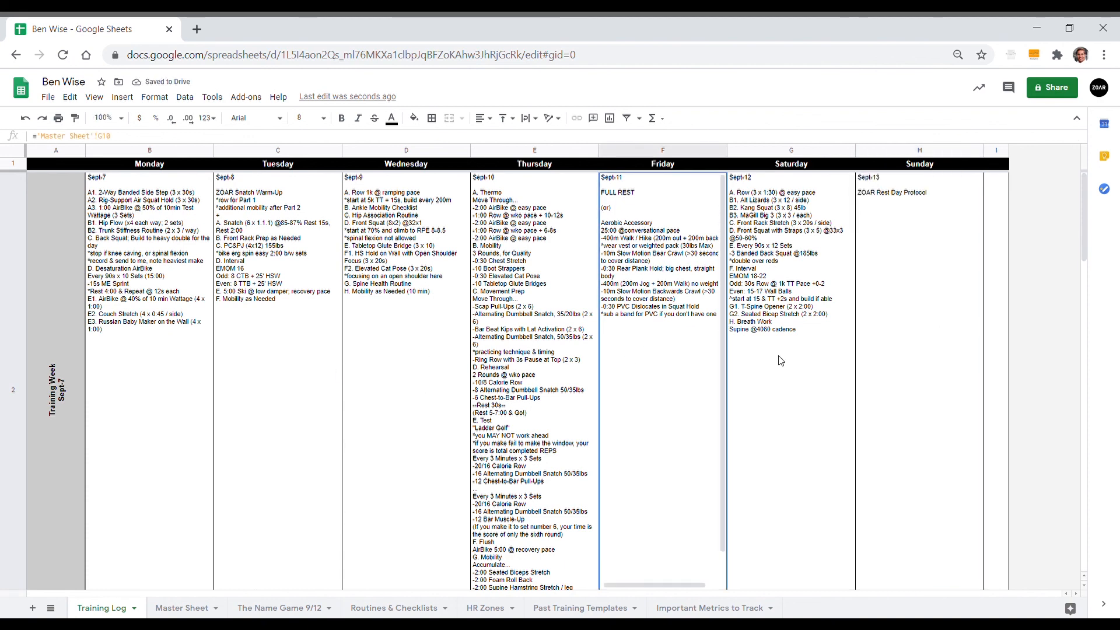
{"action": "scroll", "coordinate": [781, 360], "scroll_direction": "down", "scroll_amount": 2}
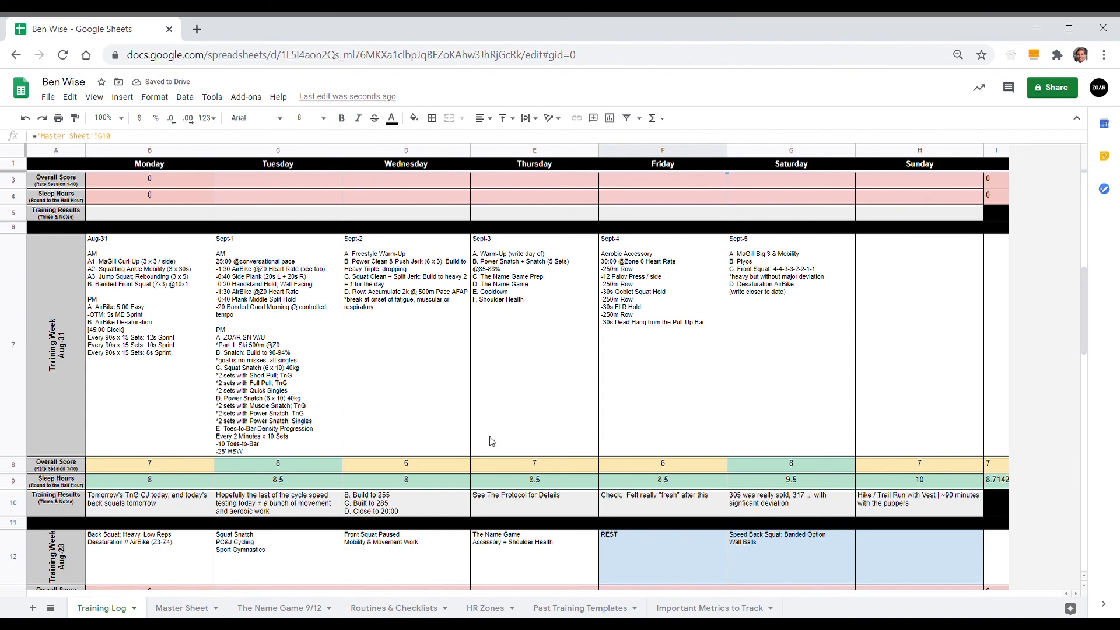
Step: Review the Aug-31 week's overall scores and sleep hours in the Training Log, and the published Sept-7 week above it
{"action": "left_click", "coordinate": [169, 470]}
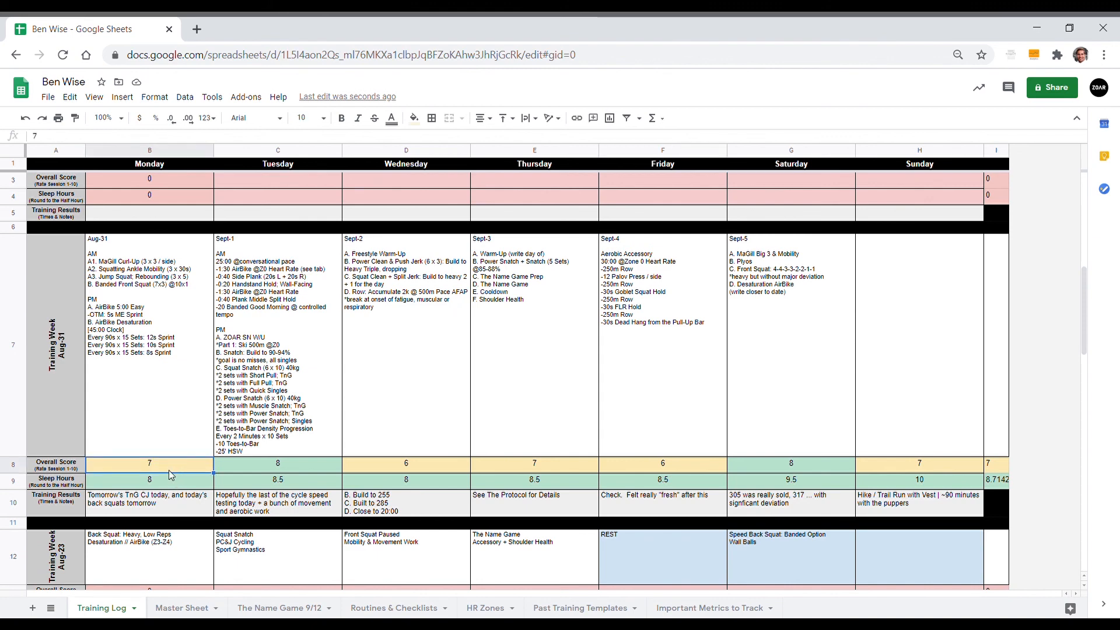
{"action": "left_click", "coordinate": [247, 465]}
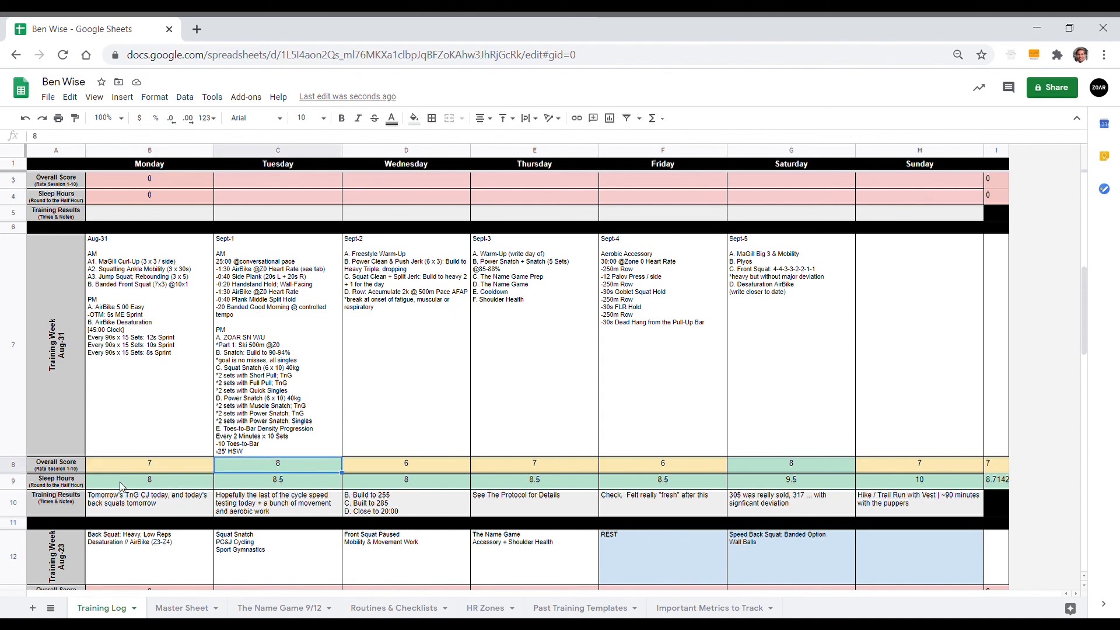
{"action": "left_click", "coordinate": [133, 483]}
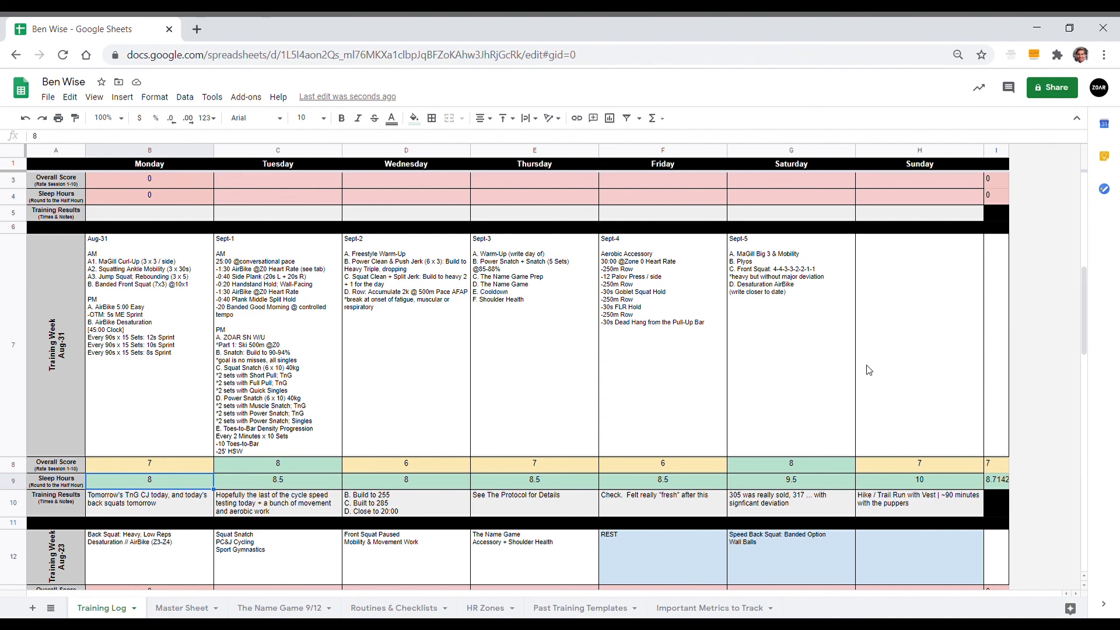
{"action": "scroll", "coordinate": [847, 364], "scroll_direction": "up", "scroll_amount": 5}
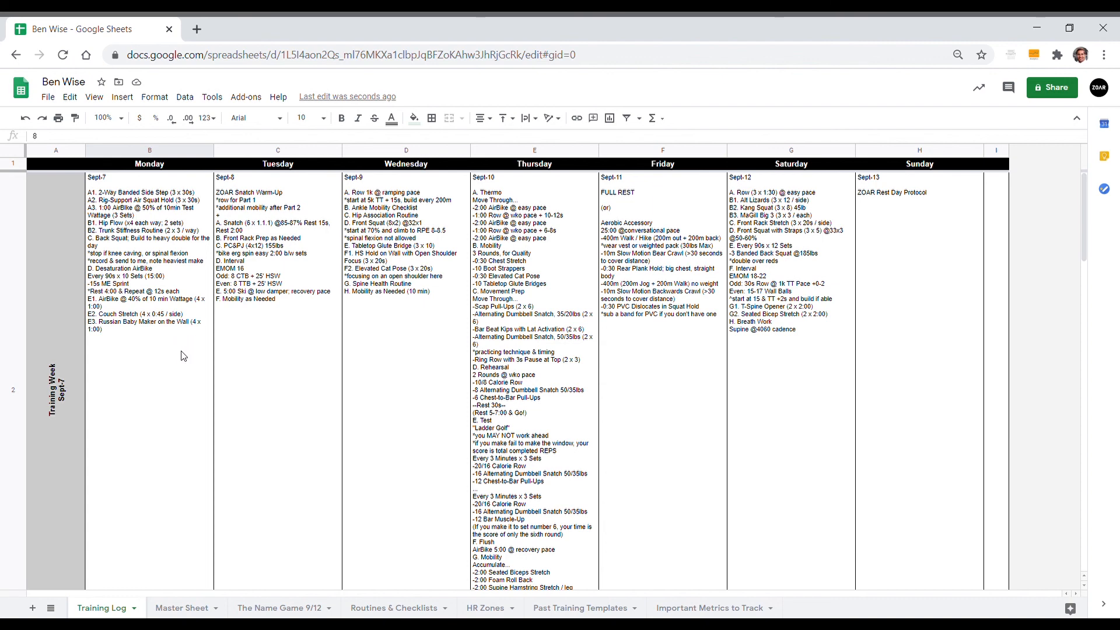
{"action": "key", "text": "ctrl+plus"}
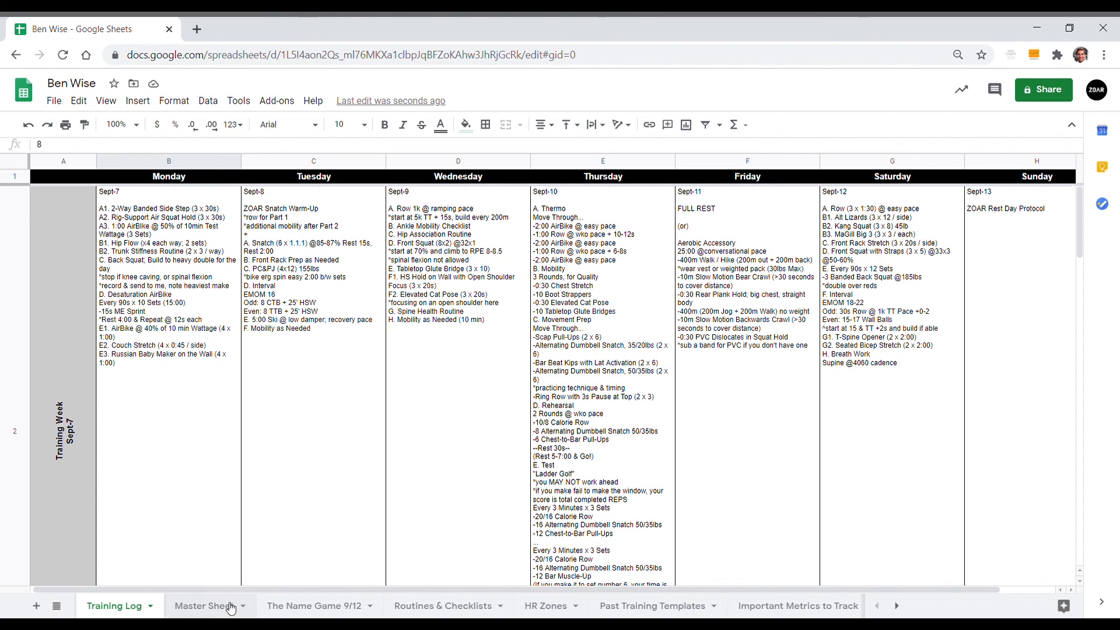
Step: Look over the Sept-7 A week in the Master Sheet and the routines listed in Routines & Checklists
{"action": "left_click", "coordinate": [213, 605]}
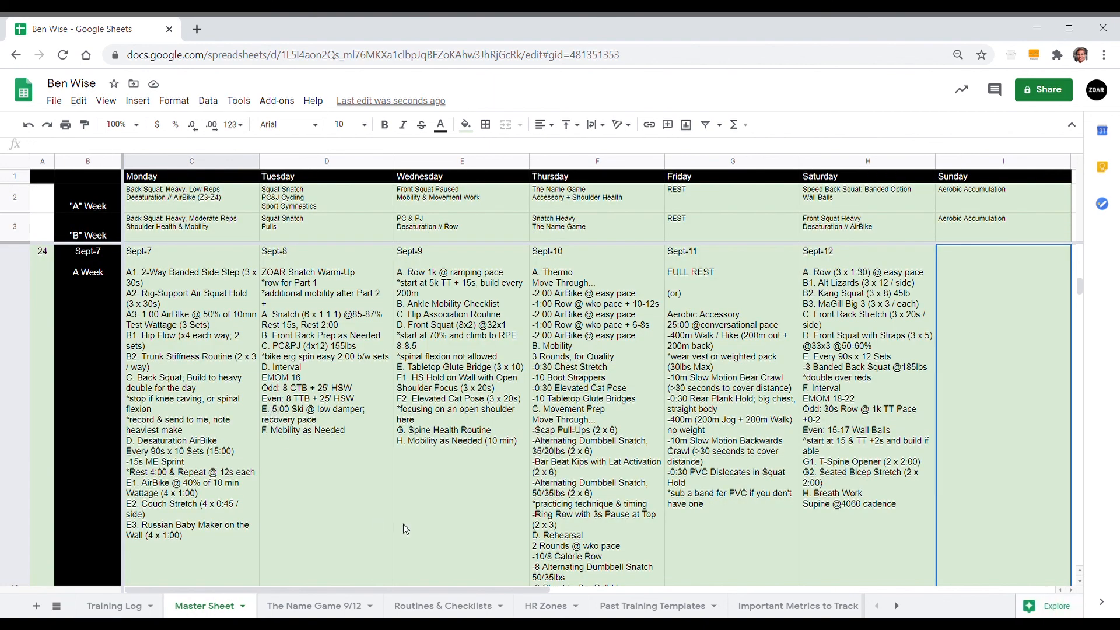
{"action": "left_click", "coordinate": [449, 605]}
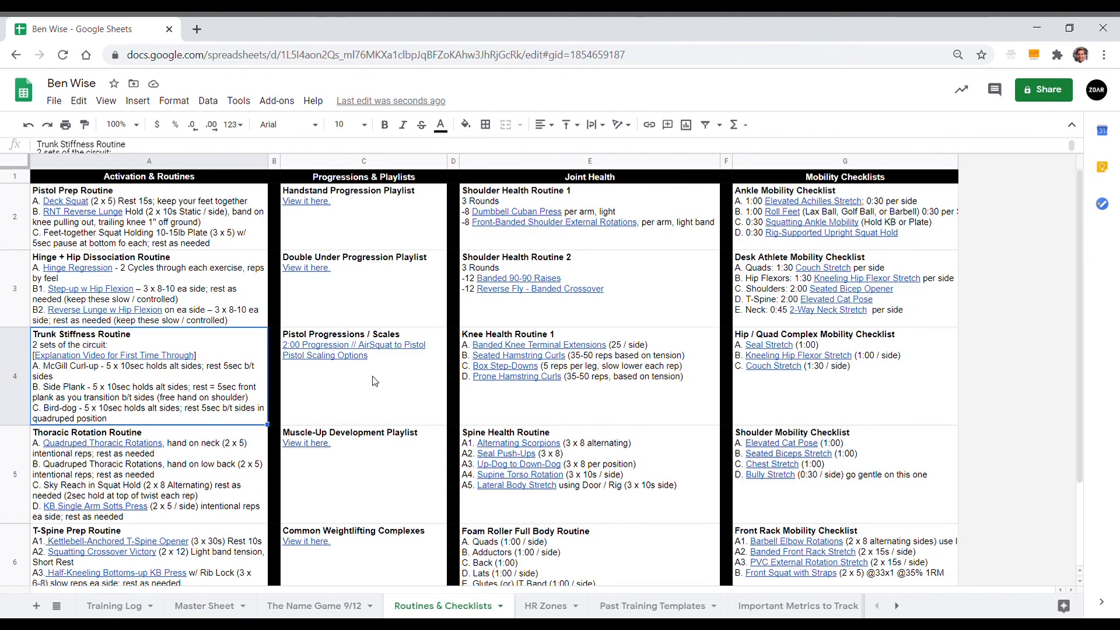
{"action": "scroll", "coordinate": [374, 381], "scroll_direction": "down", "scroll_amount": 1}
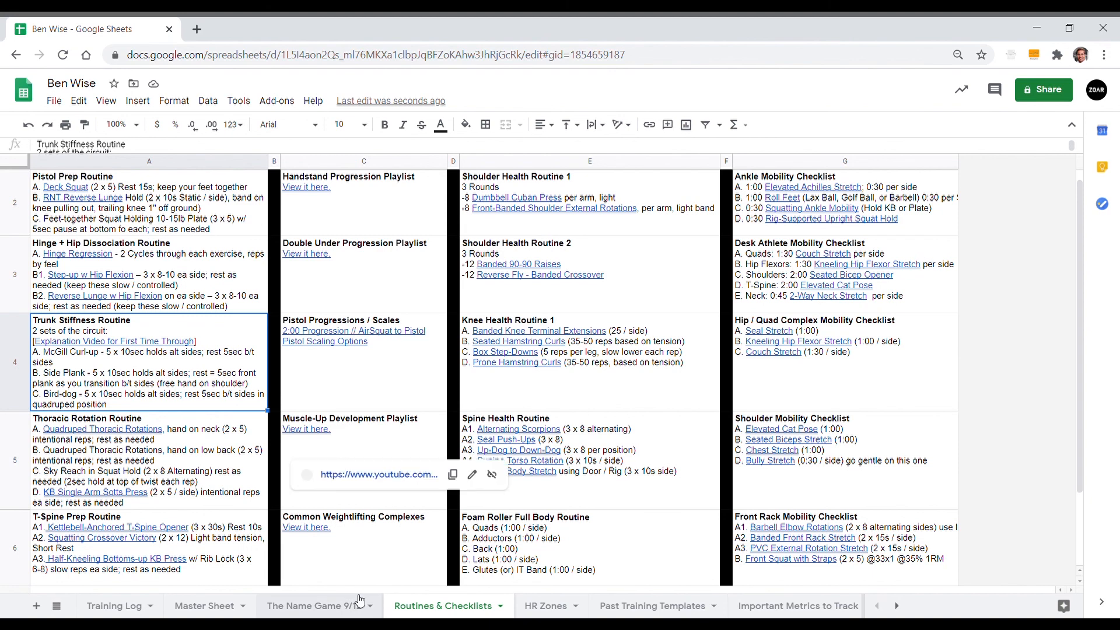
Step: Inspect the Master Sheet references behind the Training Log's Wednesday and Tuesday cells for the Sept-7 week
{"action": "left_click", "coordinate": [100, 612]}
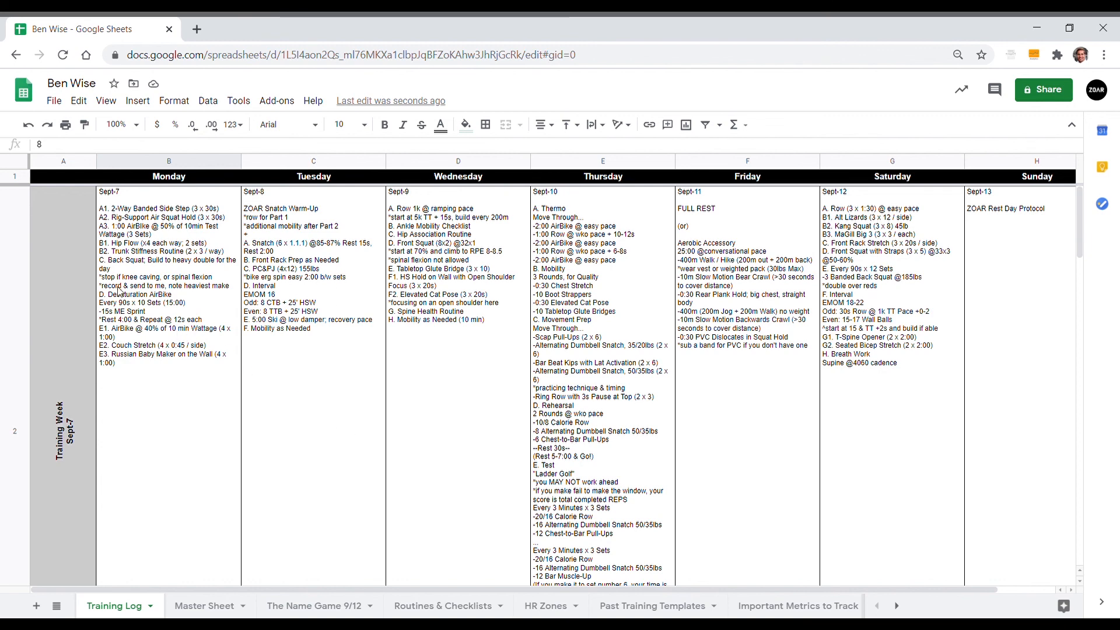
{"action": "double_click", "coordinate": [461, 301]}
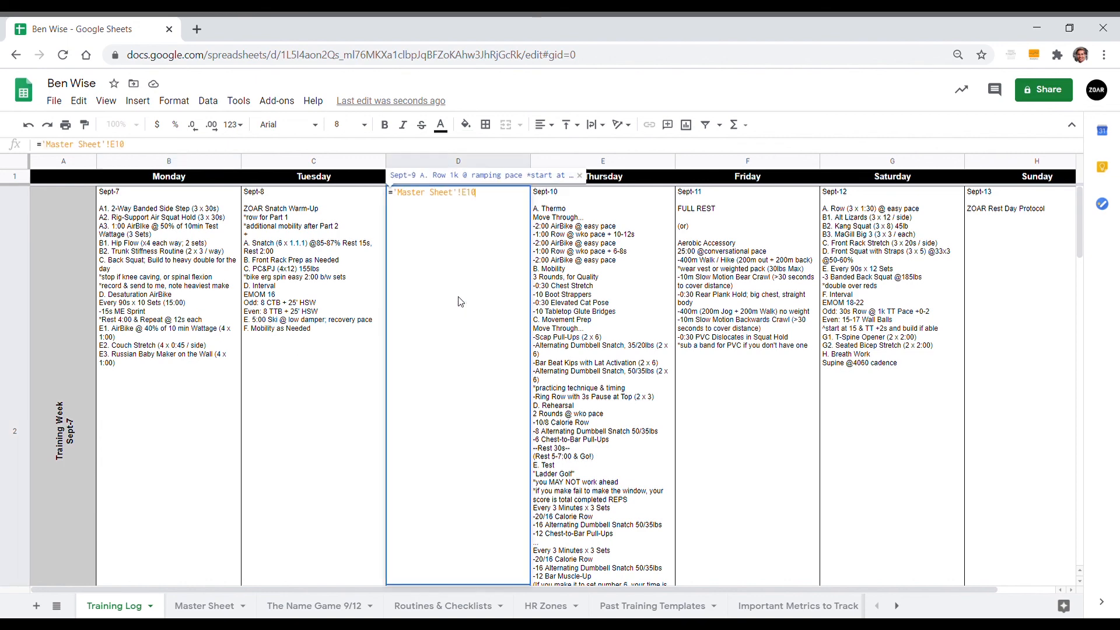
{"action": "left_click", "coordinate": [316, 367]}
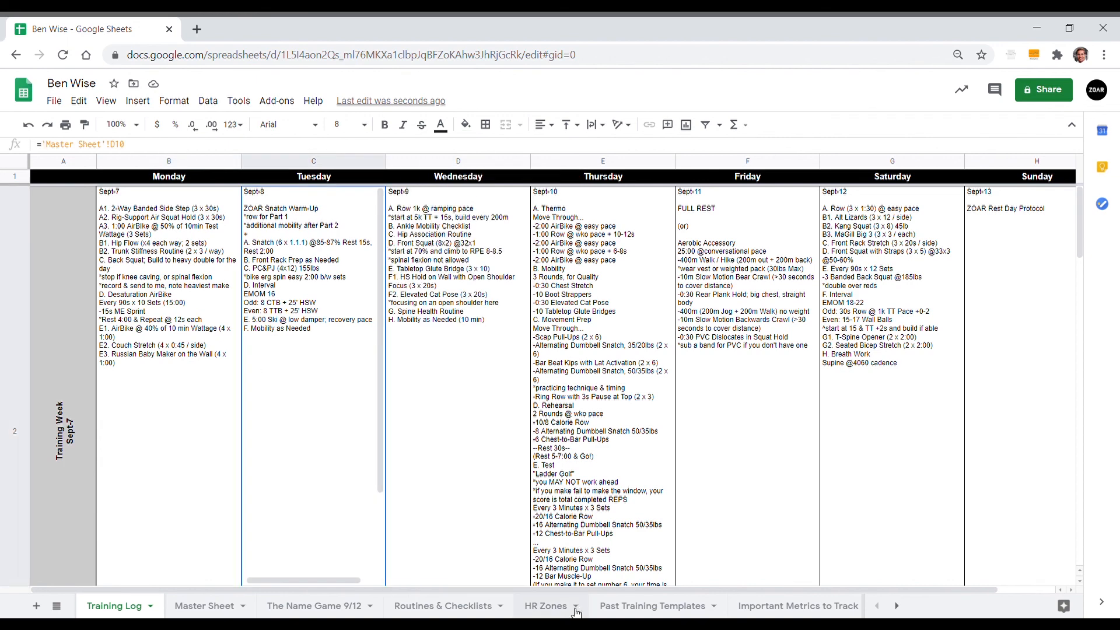
Step: Examine the Sept-8 and Sept-9 workouts in the Master Sheet's Sept-7 A week without editing them
{"action": "left_click", "coordinate": [191, 602]}
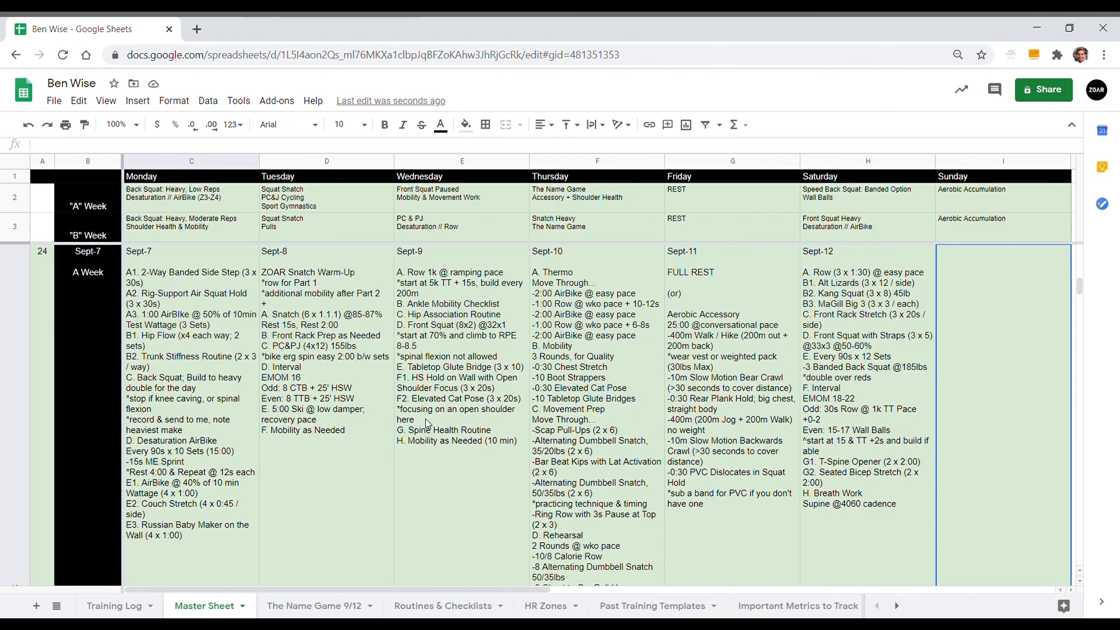
{"action": "double_click", "coordinate": [366, 423]}
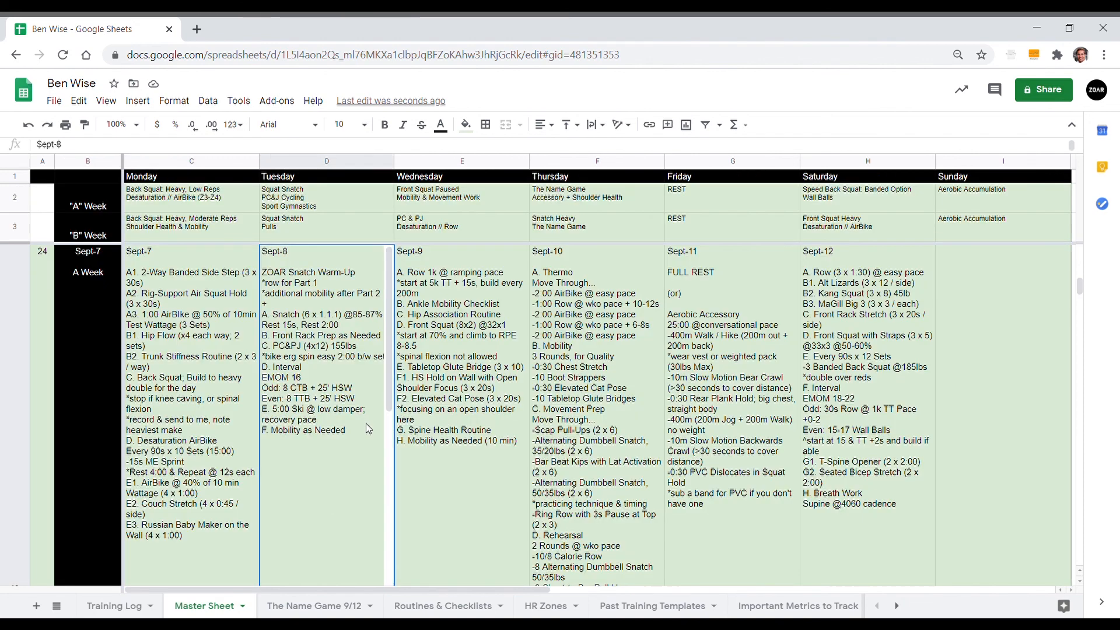
{"action": "double_click", "coordinate": [481, 417]}
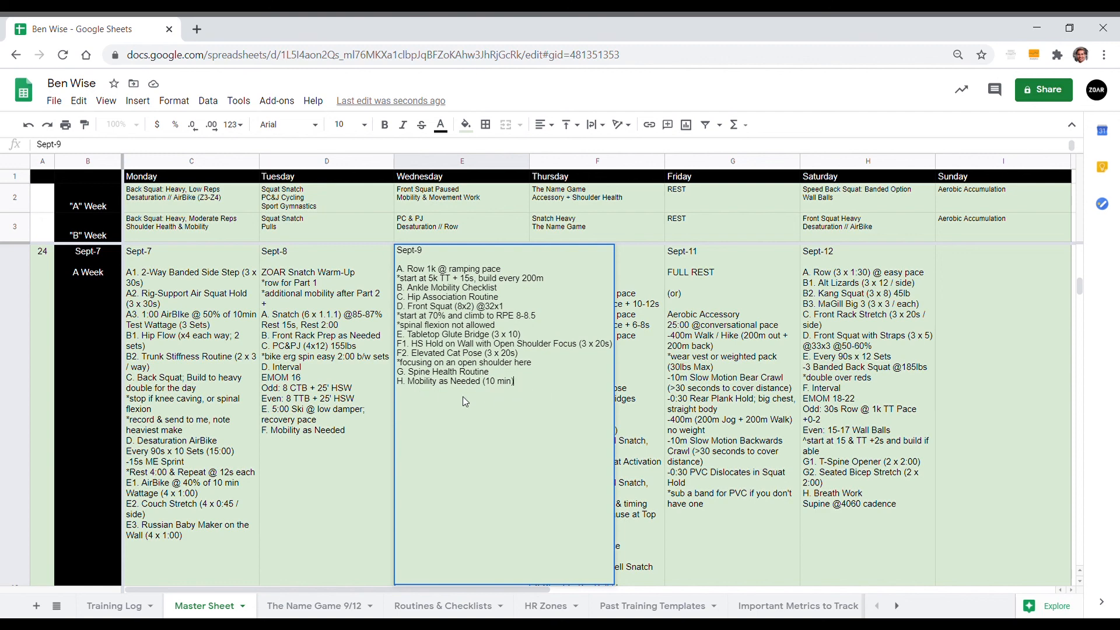
{"action": "left_click", "coordinate": [356, 402]}
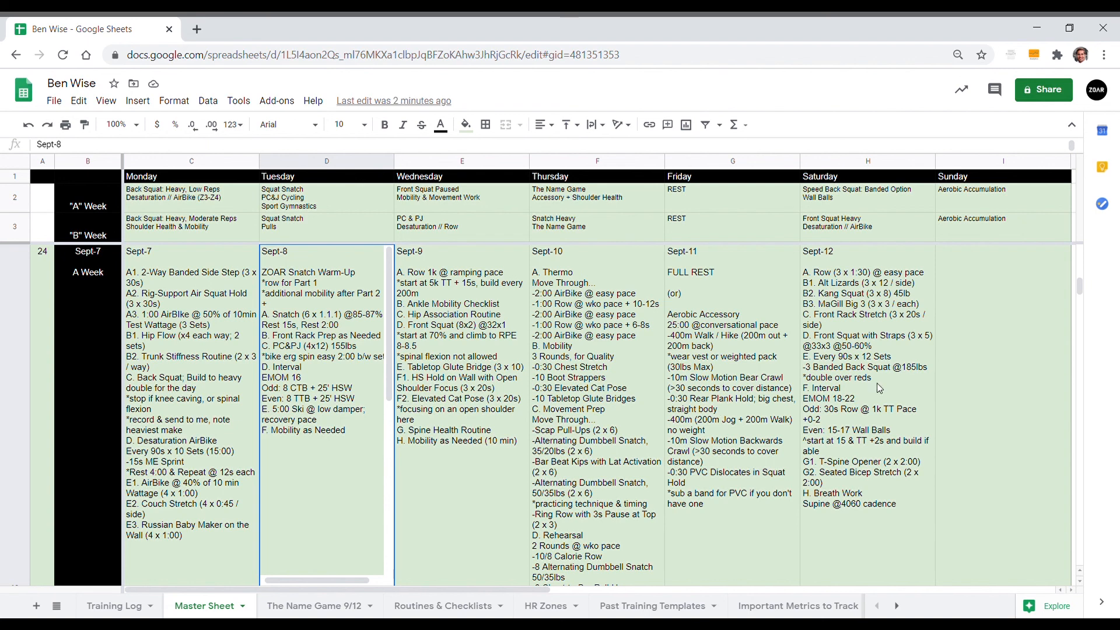
{"action": "left_click", "coordinate": [447, 371]}
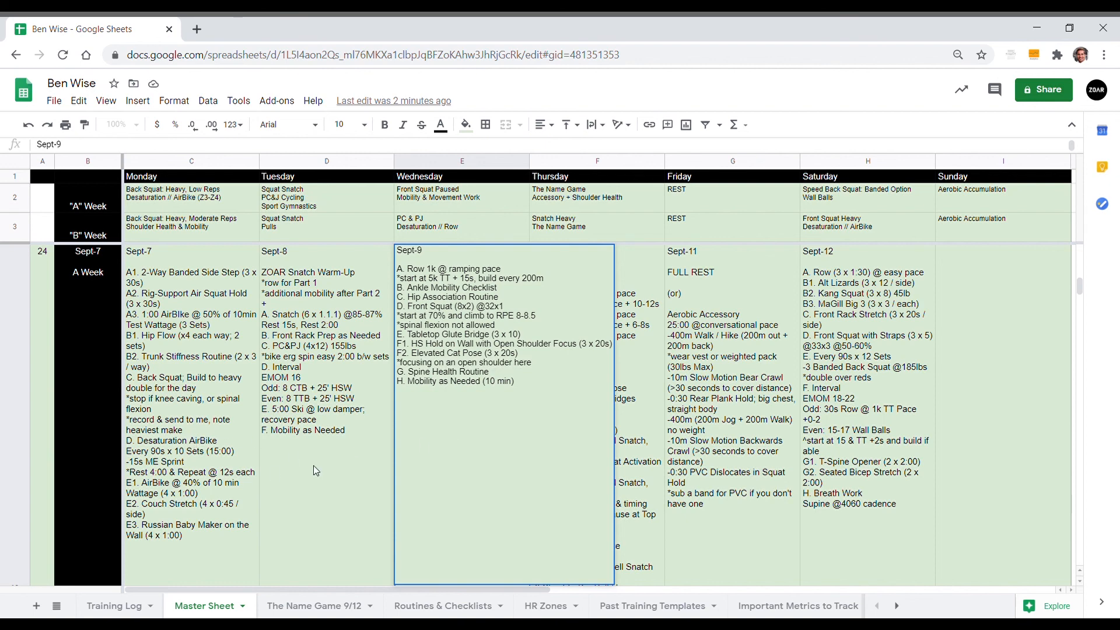
{"action": "left_click", "coordinate": [339, 447]}
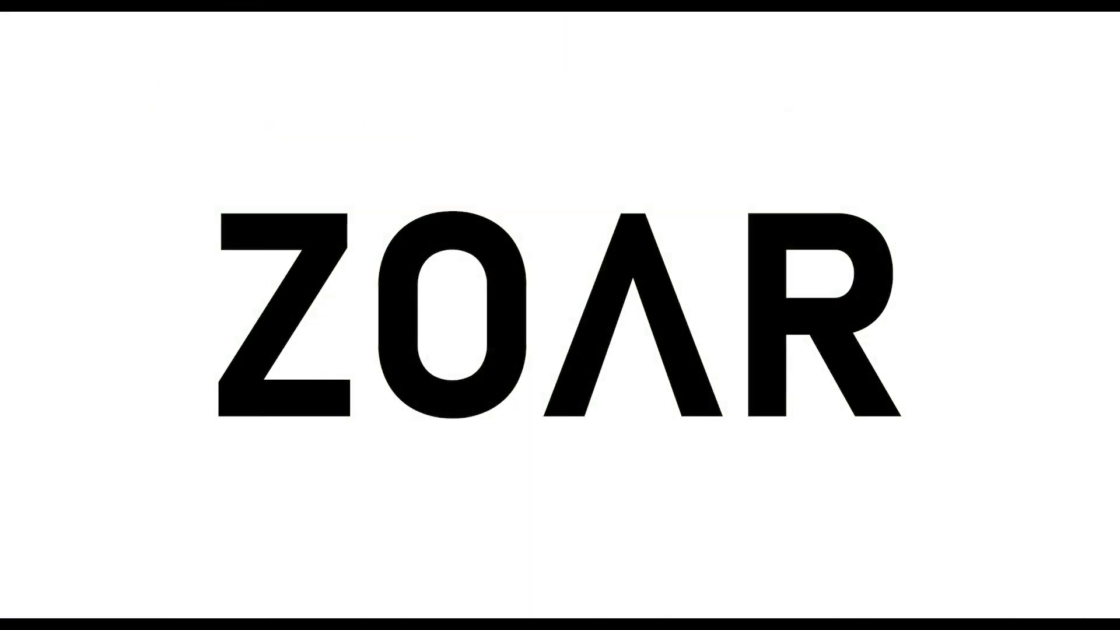